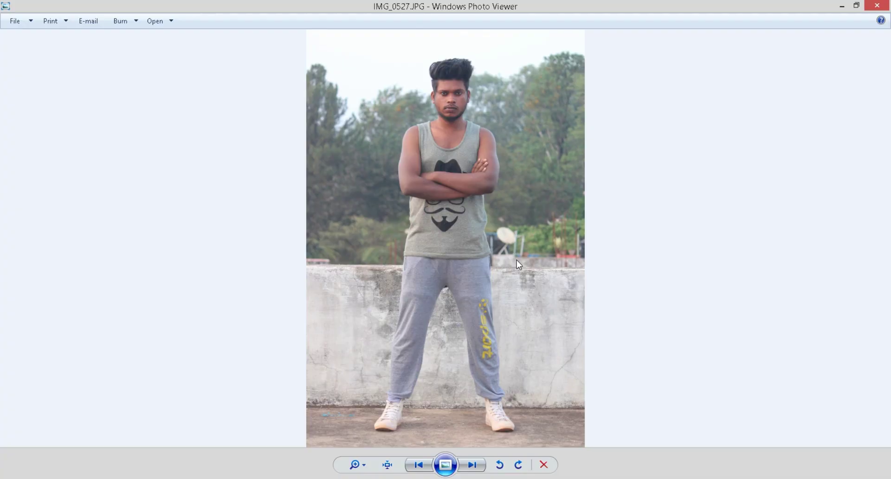
Close the Photo Viewer preview of the man's photo and open the dark 1.jpg backdrop in Photoshop
scroll(509, 258, up, 1)
scroll(516, 246, up, 1)
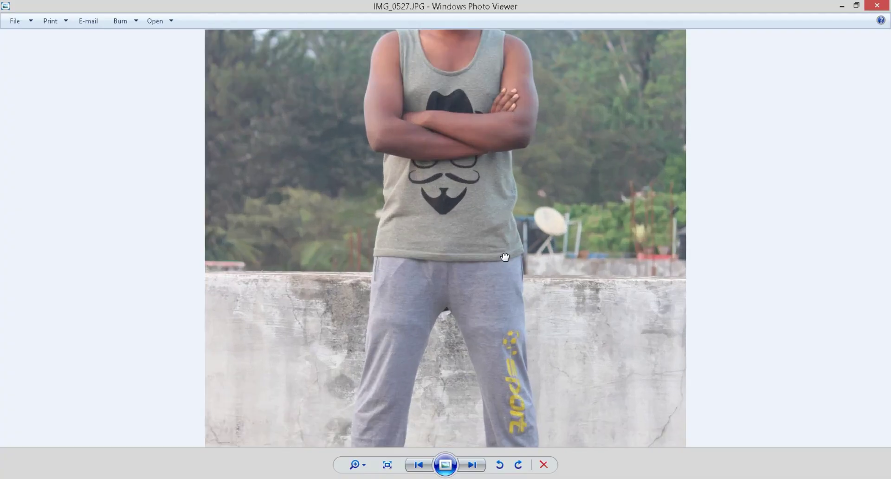
scroll(531, 228, up, 1)
scroll(565, 283, down, 3)
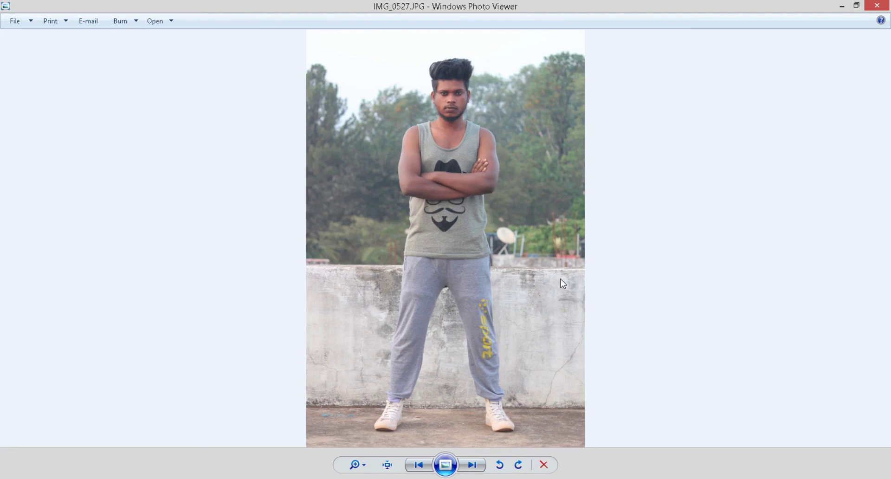
click(875, 7)
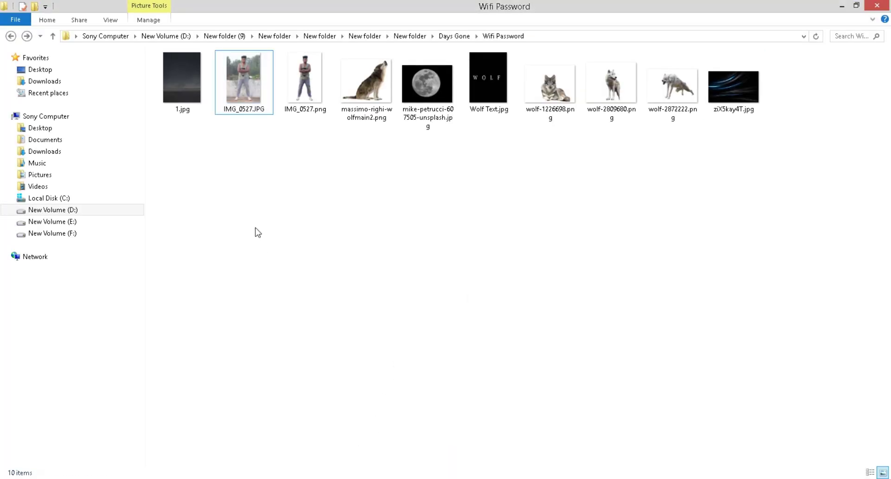
drag(187, 85, 375, 218)
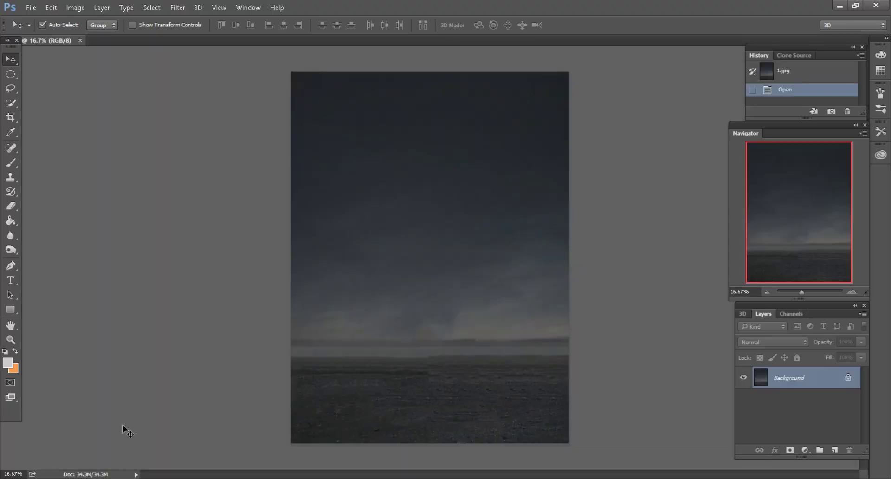
Move the cut-out man from IMG_0527.png onto 1.jpg as Layer 1, then close IMG_0527.png
key(alt+Tab)
mouse_move(306, 82)
mouse_down()
mouse_move(299, 478)
mouse_move(440, 42)
mouse_up()
mouse_move(401, 179)
mouse_down()
mouse_move(74, 49)
mouse_move(400, 215)
mouse_move(418, 212)
mouse_up()
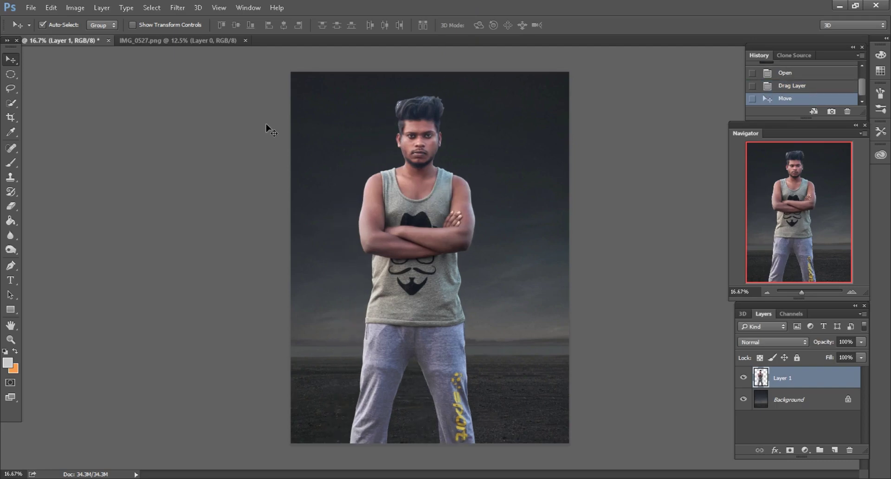
click(245, 41)
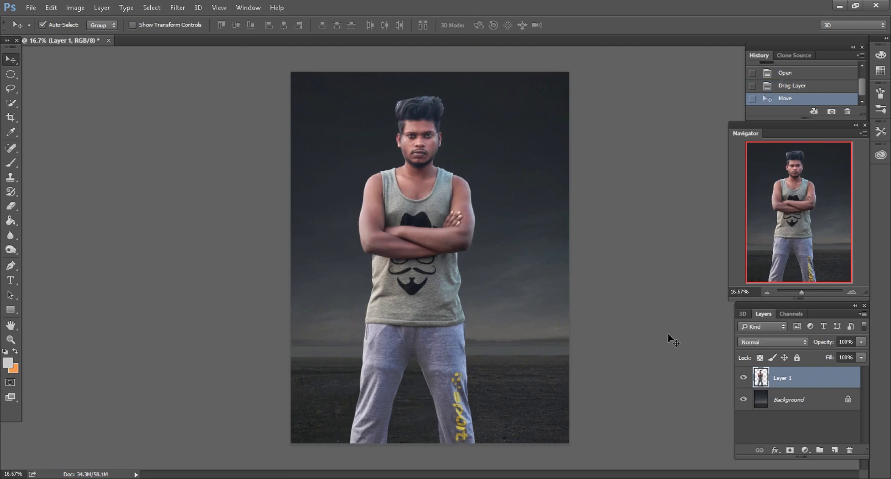
Scale Layer 1's man to 66% with linked width and height, centred on the ground
right_click(790, 375)
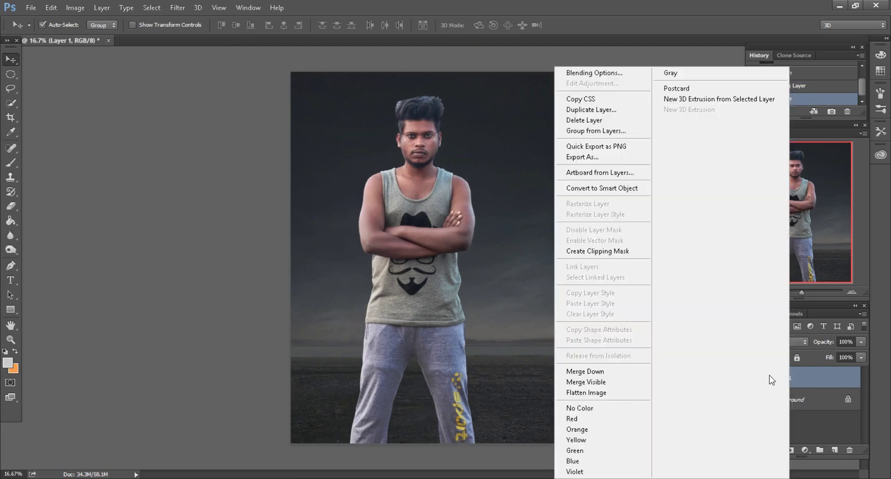
click(584, 194)
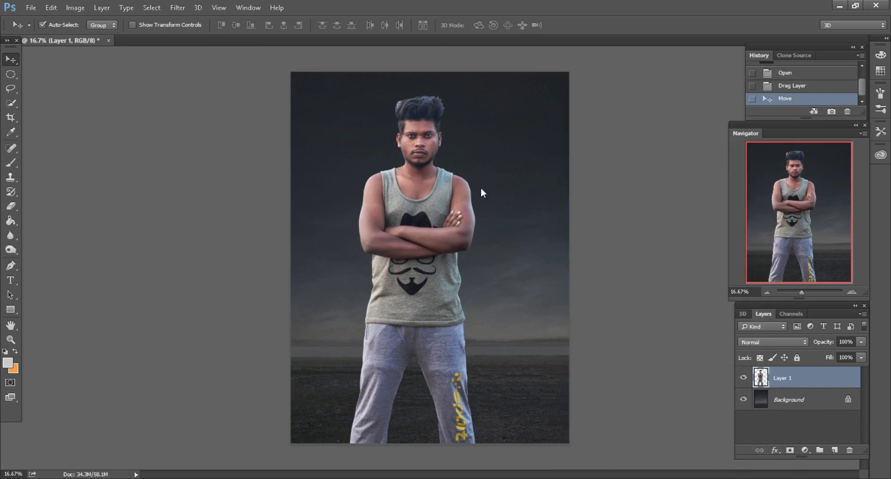
click(52, 8)
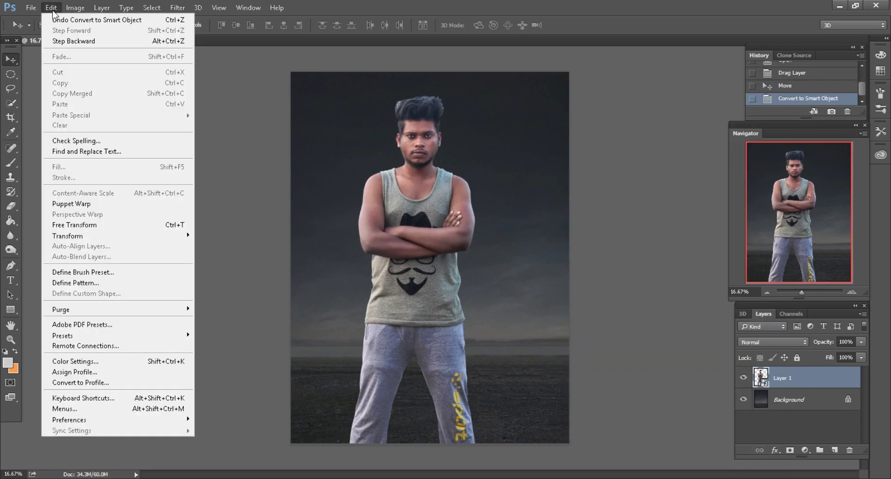
click(78, 223)
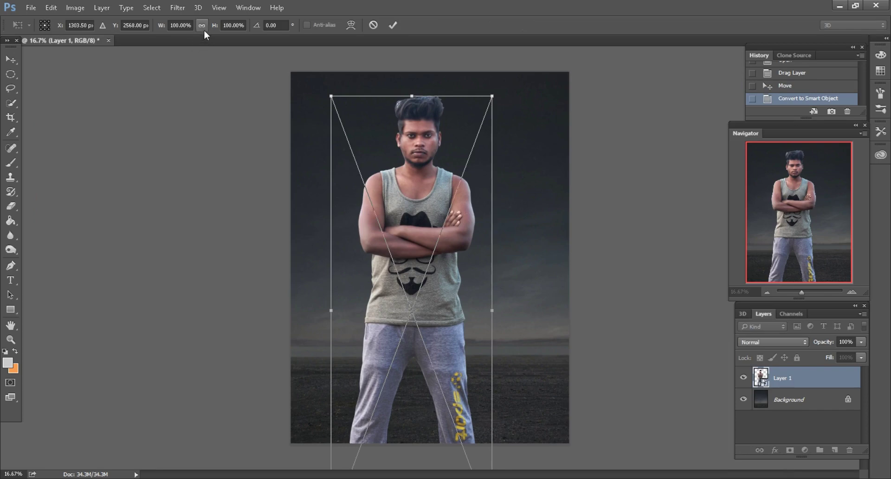
click(202, 25)
double_click(188, 25)
text(68)
key(Tab)
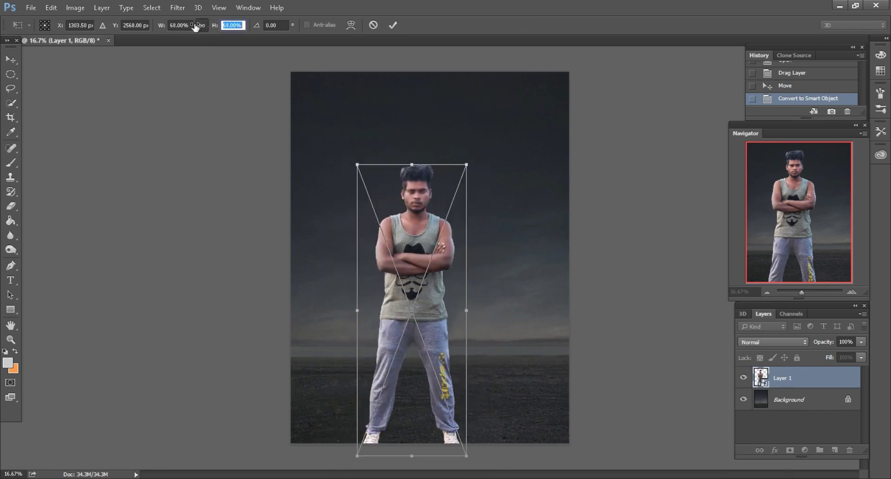
drag(406, 232, 420, 188)
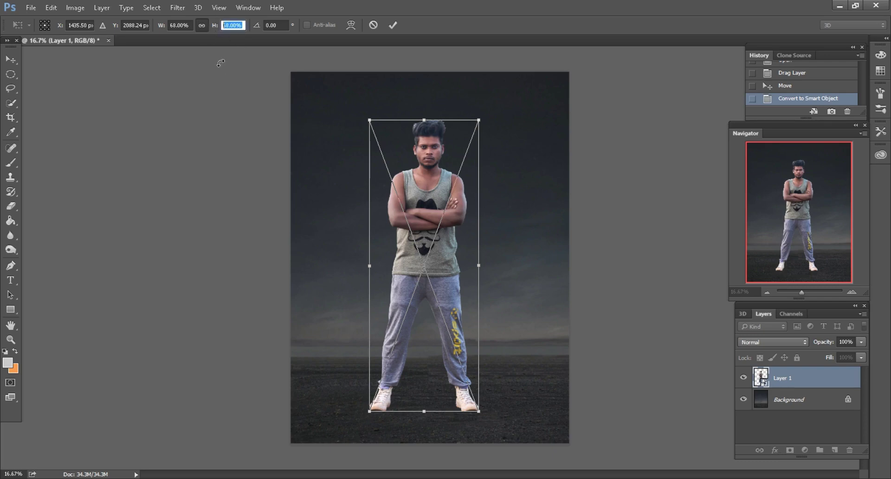
key(Down)
key(Down)
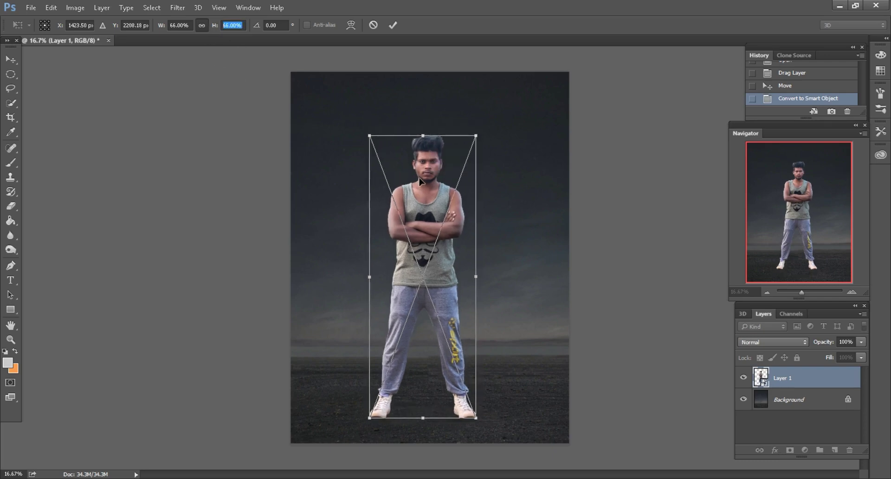
drag(422, 171, 428, 174)
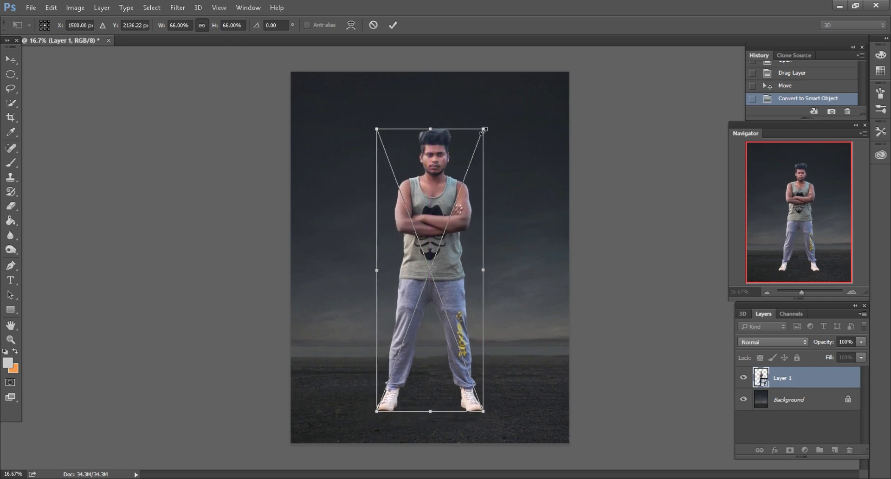
click(395, 24)
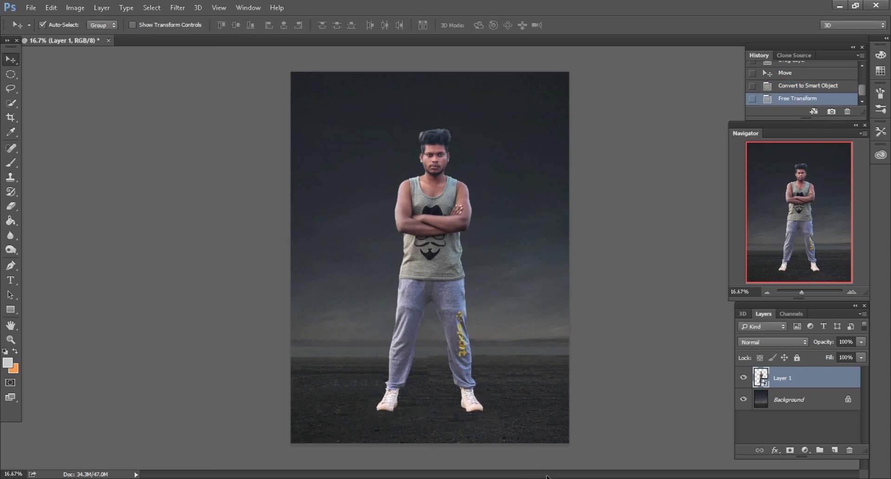
Add empty Layer 2 above the man and load Layer 1's outline as a selection
scroll(431, 334, up, 1)
scroll(432, 460, down, 2)
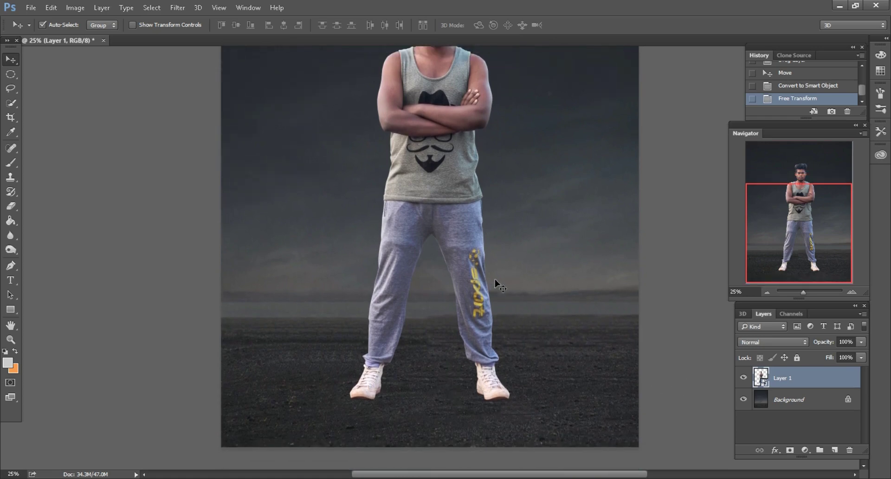
scroll(495, 279, up, 3)
scroll(453, 320, down, 2)
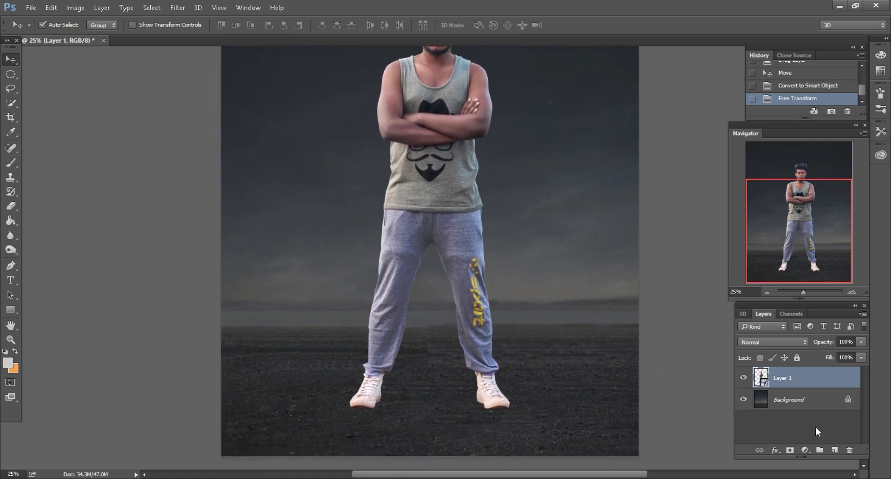
click(836, 450)
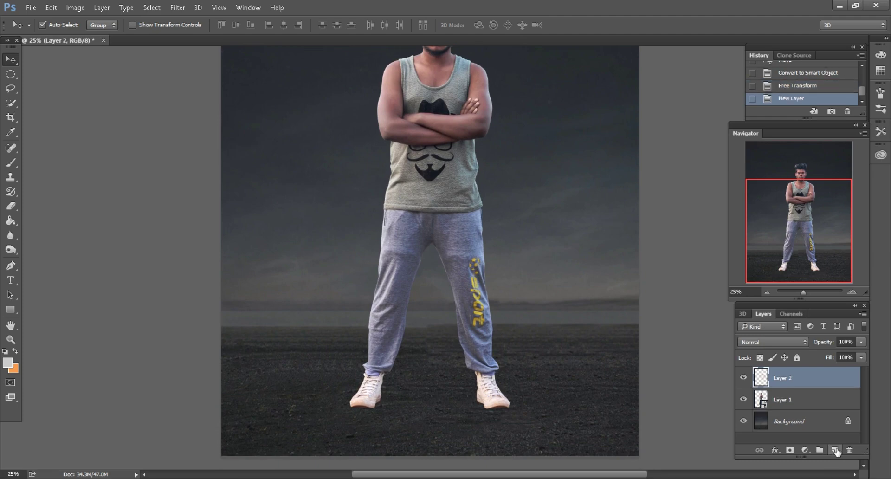
drag(773, 260, 773, 244)
ctrl+click(761, 400)
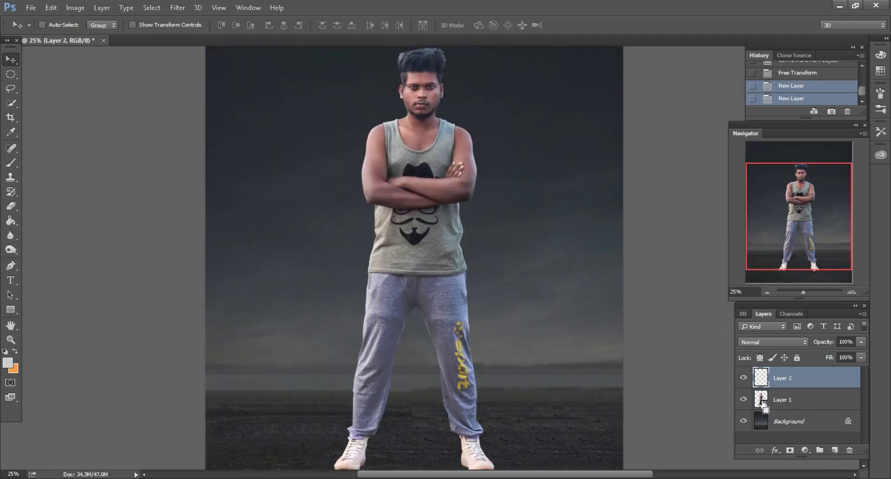
scroll(446, 325, down, 3)
scroll(418, 287, down, 1)
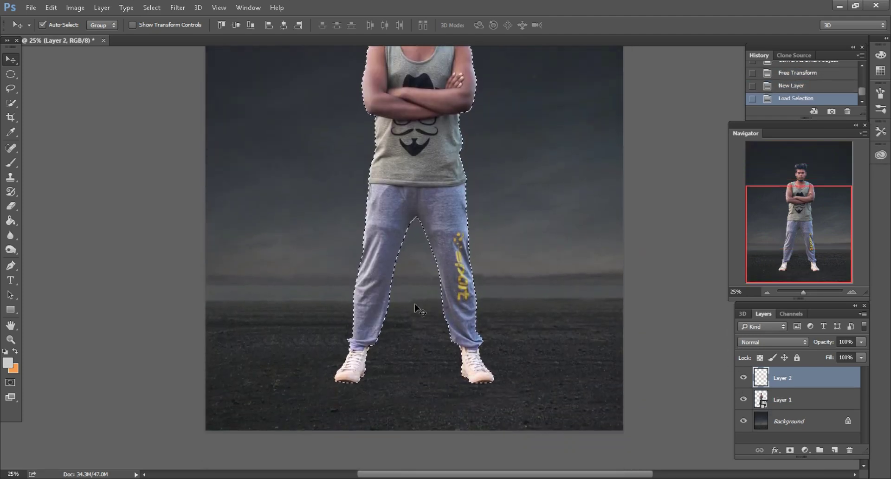
Set the foreground colour to near-black 1b1c1e
click(8, 363)
drag(285, 351, 254, 381)
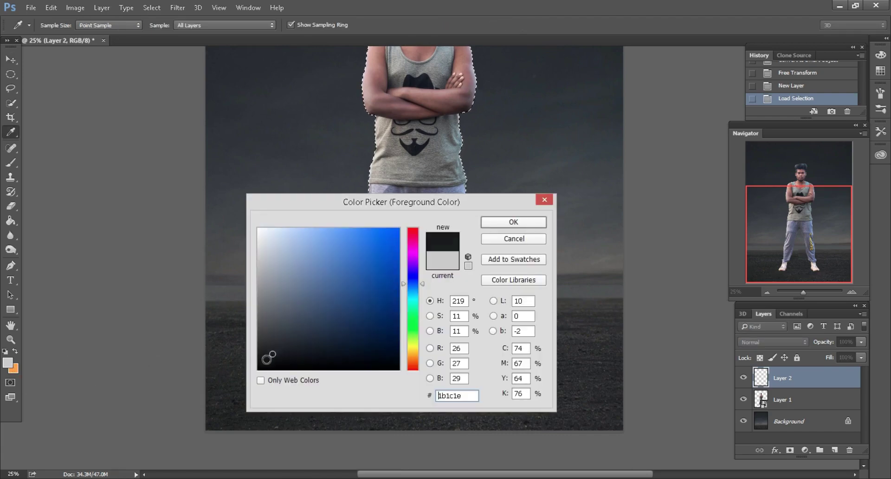
click(513, 223)
key(v)
scroll(515, 255, up, 1)
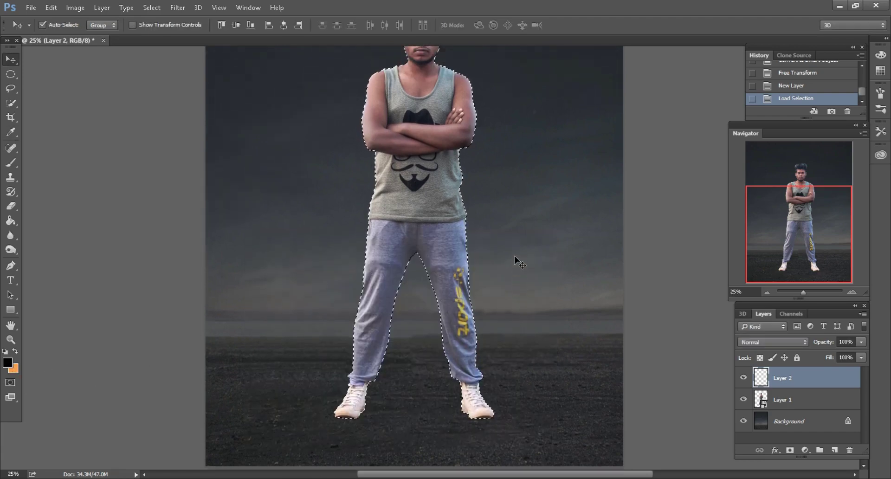
Paint soft black shading over the man's legs and feet on Layer 2
click(14, 168)
right_click(399, 181)
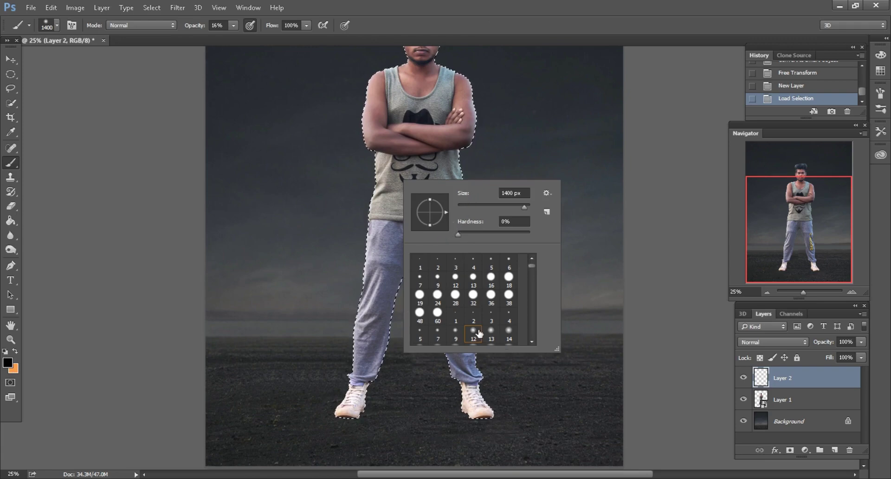
key(Return)
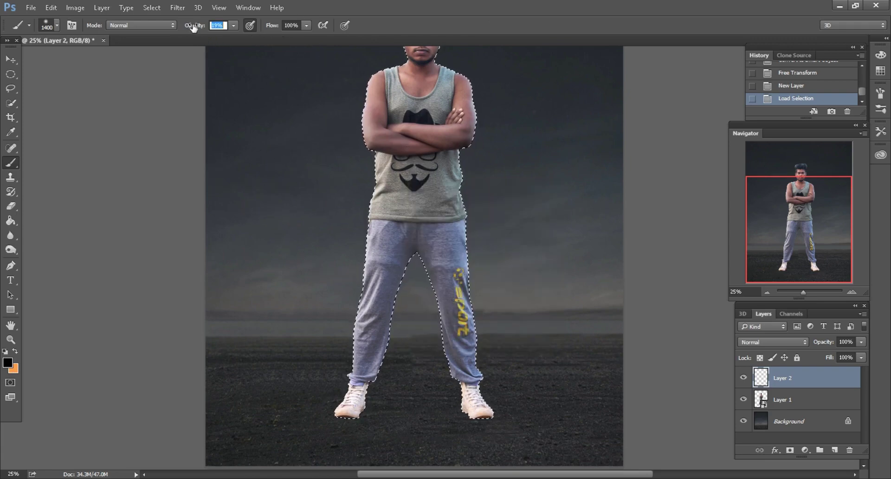
scroll(427, 279, down, 1)
key(bracketleft)
scroll(418, 281, down, 1)
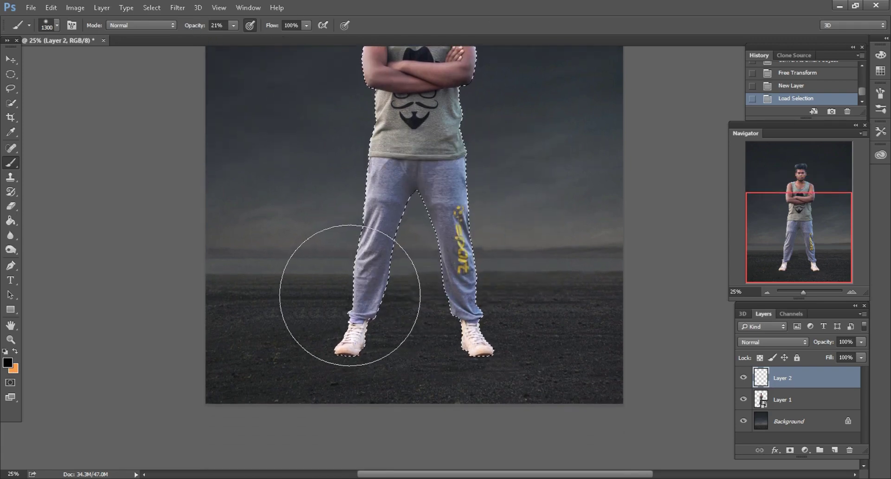
mouse_move(371, 308)
mouse_down()
mouse_move(478, 339)
mouse_move(457, 199)
mouse_move(358, 319)
mouse_up()
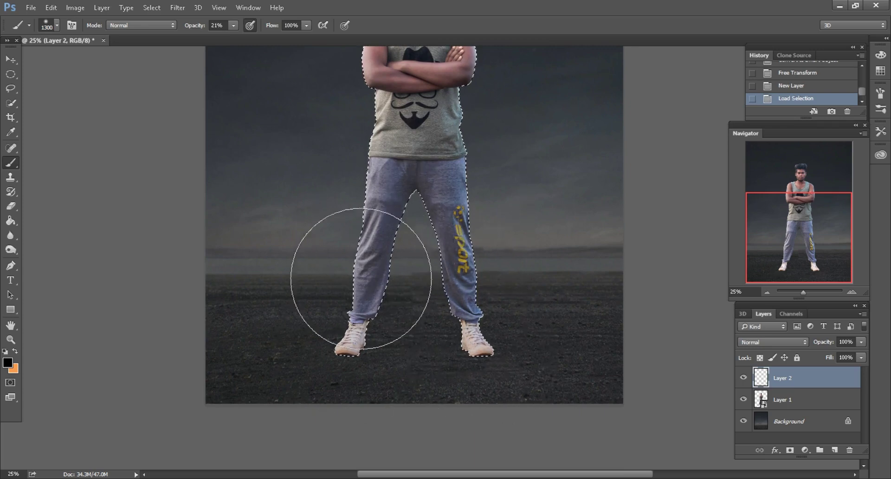
key(bracketleft)
drag(346, 353, 354, 342)
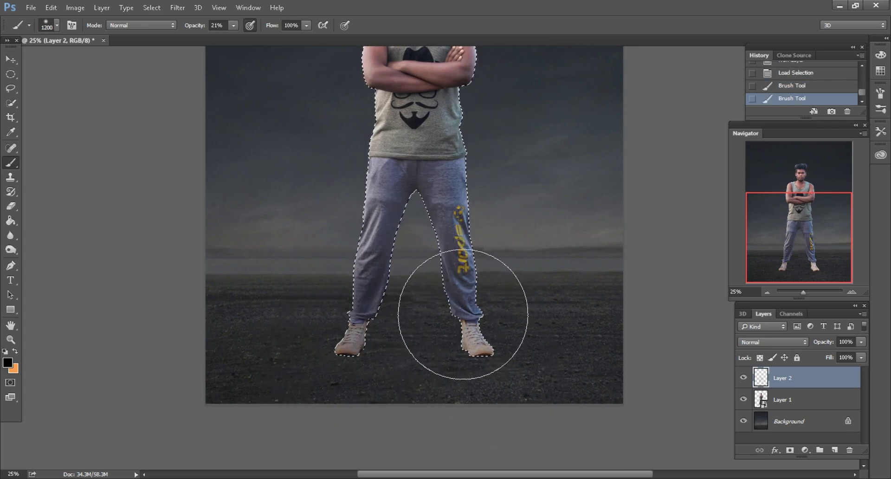
mouse_move(462, 294)
mouse_down()
mouse_move(466, 220)
mouse_move(374, 378)
mouse_up()
Adjust the brush size, ending at 11% opacity and 600 px
scroll(442, 259, up, 2)
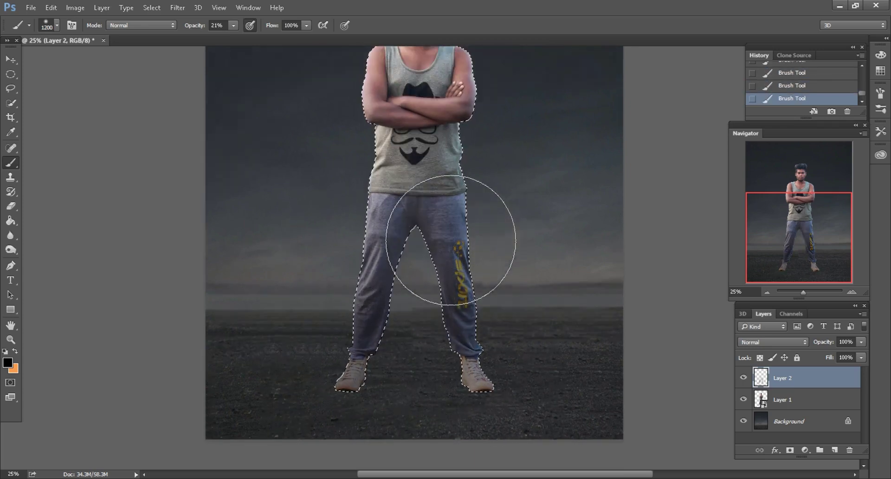
scroll(464, 279, up, 1)
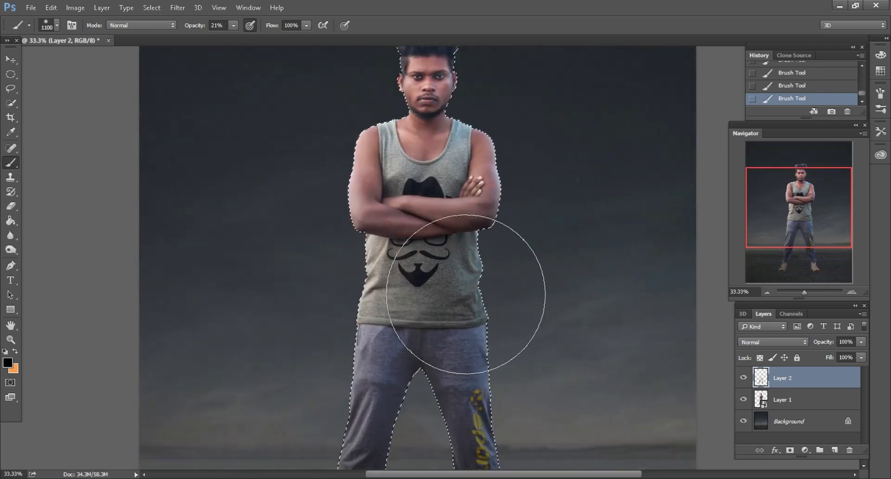
key(bracketleft)
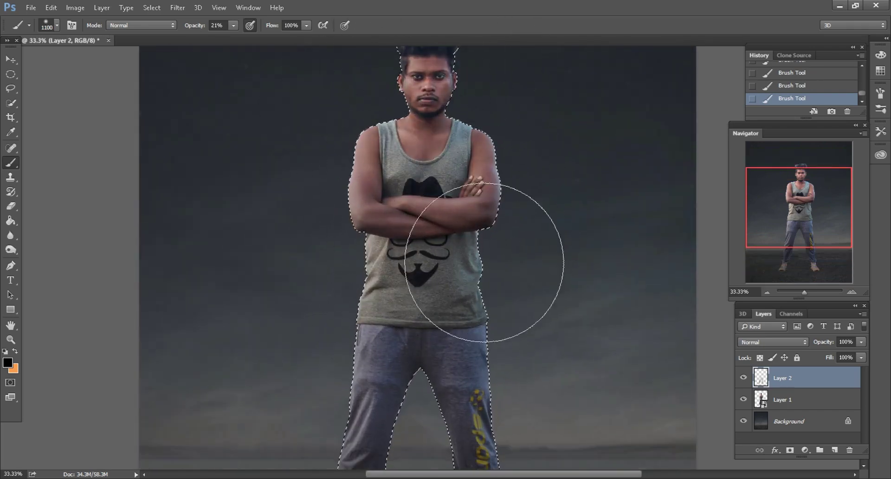
scroll(492, 297, up, 2)
key(bracketleft)
key(bracketleft)
key(bracketleft)
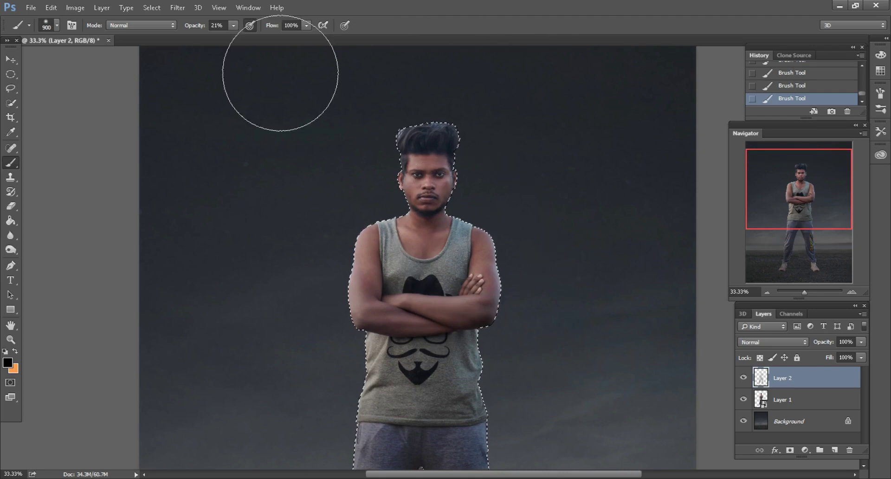
key(bracketleft)
key(bracketleft)
key(bracketleft)
key(bracketleft)
key(bracketleft)
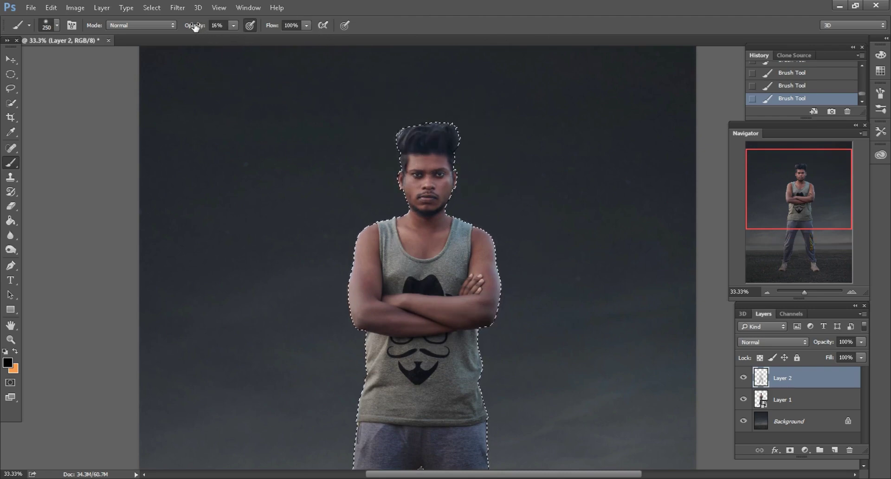
scroll(322, 139, down, 1)
key(bracketright)
key(bracketright)
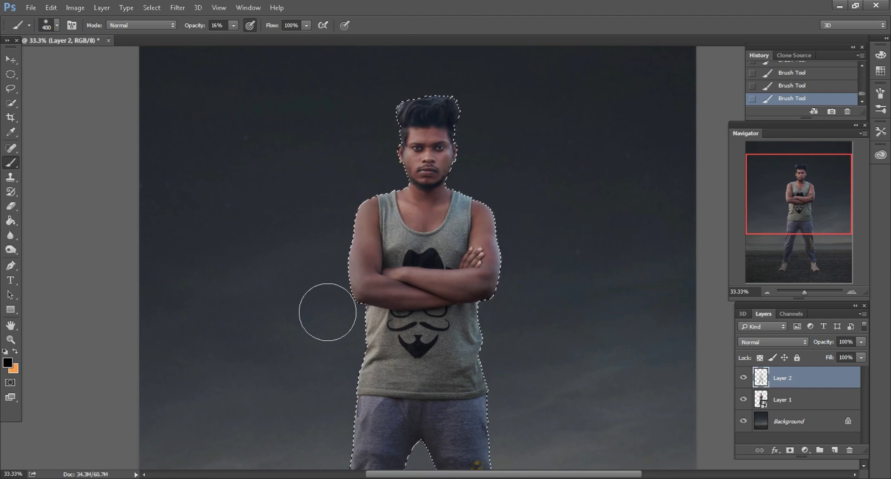
key(bracketleft)
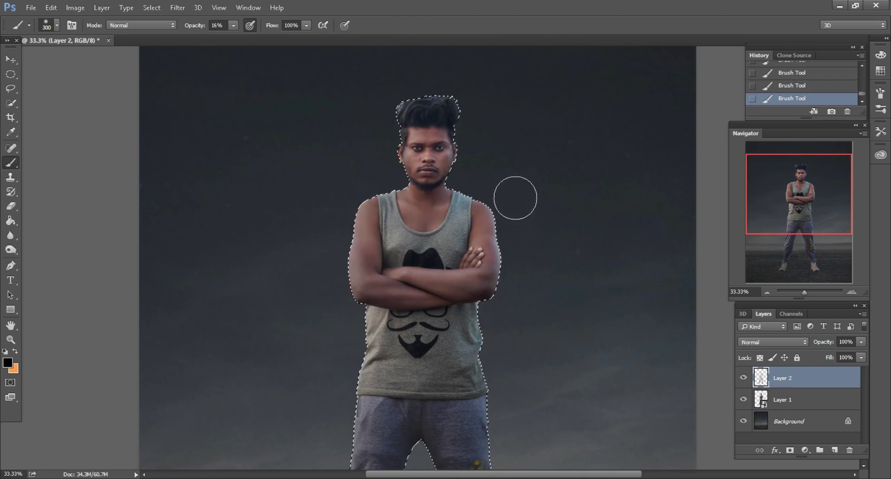
key(bracketright)
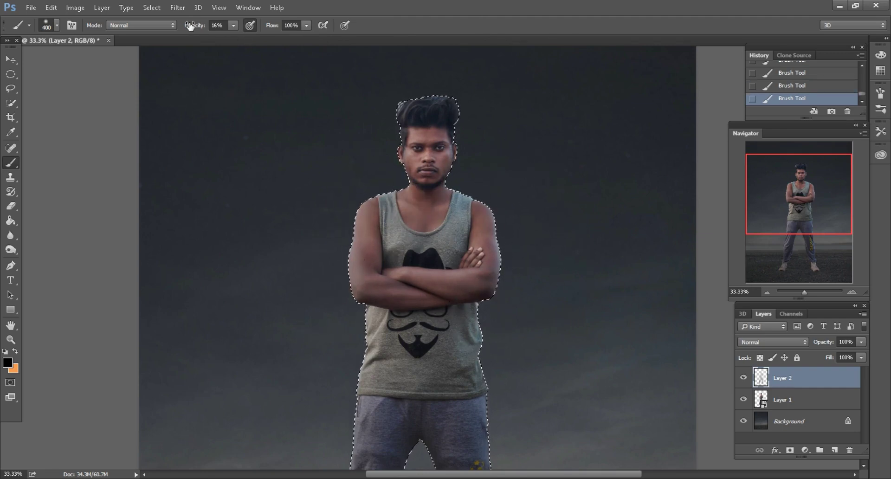
key(1)
key(1)
key(bracketright)
key(bracketright)
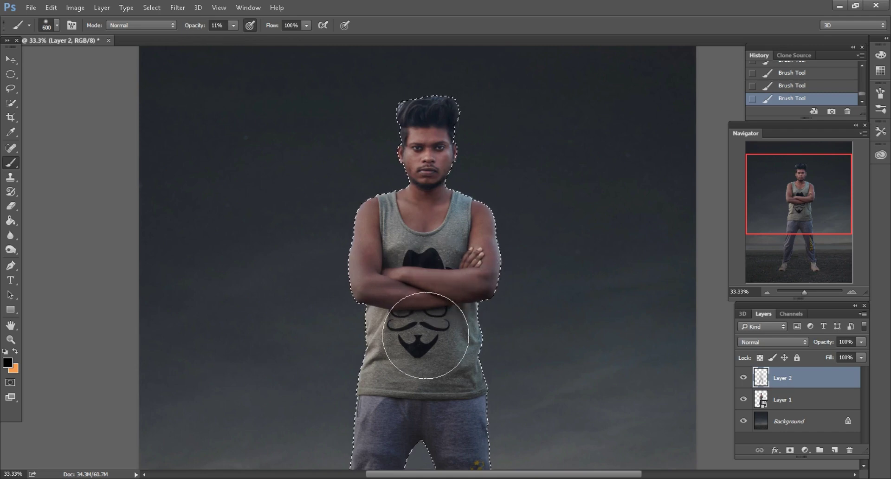
Drop the selection around the man and bring the full-moon photo into Photoshop
key(ctrl+h)
key(ctrl+minus)
key(ctrl+h)
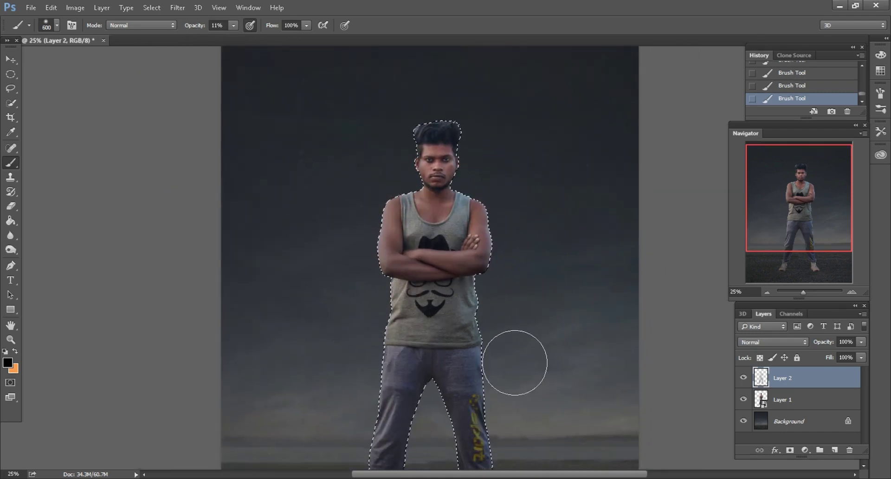
click(10, 89)
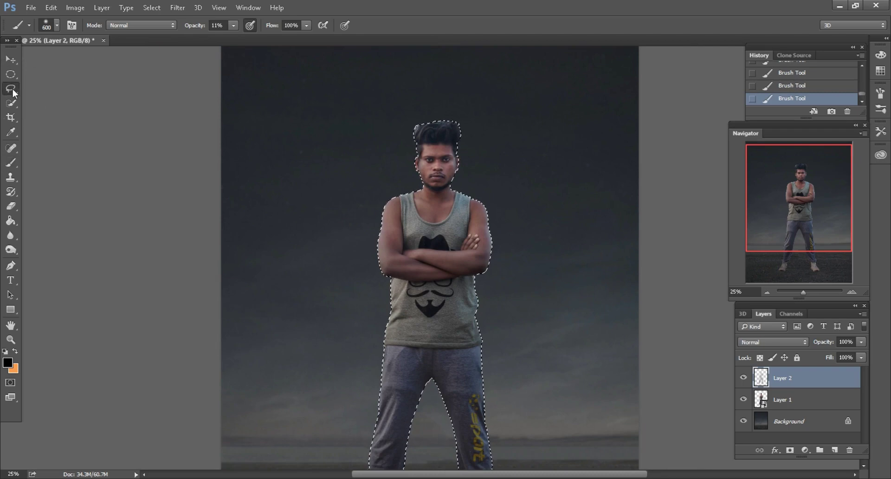
key(ctrl+h)
key(ctrl+minus)
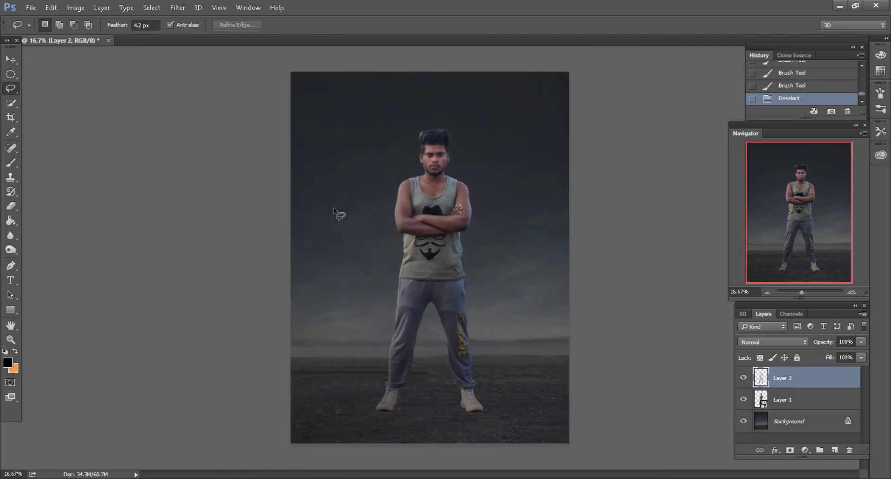
key(ctrl+plus)
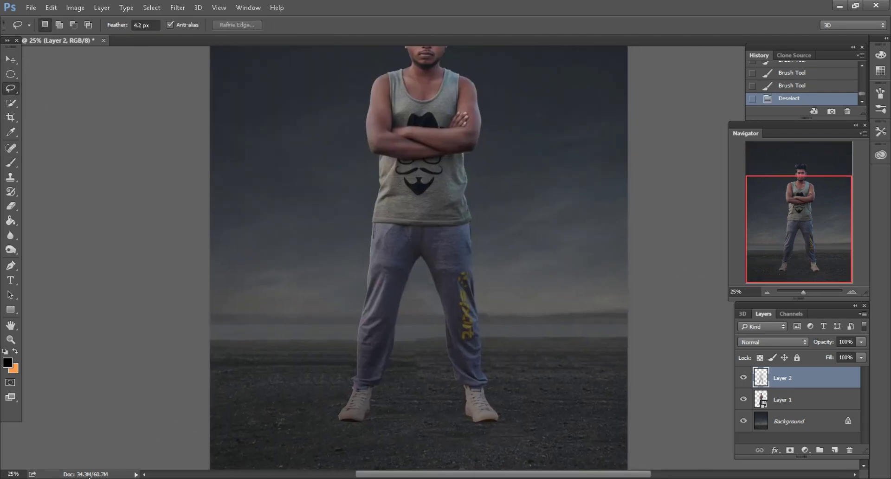
key(alt+Tab)
drag(427, 86, 301, 476)
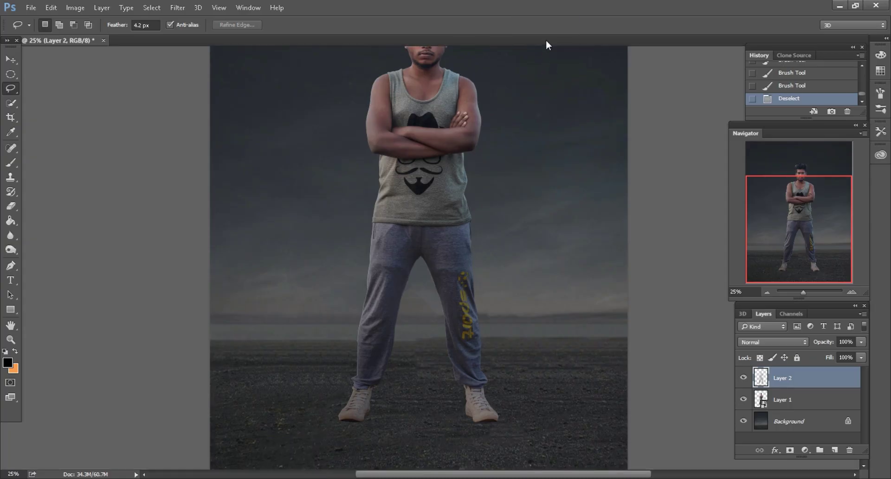
Copy the moon photo into the poster as a layer and close the moon document
drag(301, 474, 546, 40)
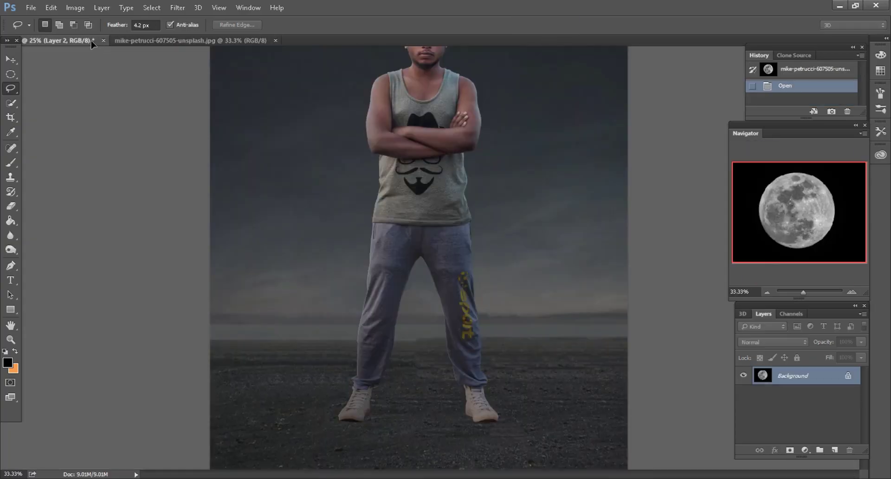
drag(92, 44, 56, 75)
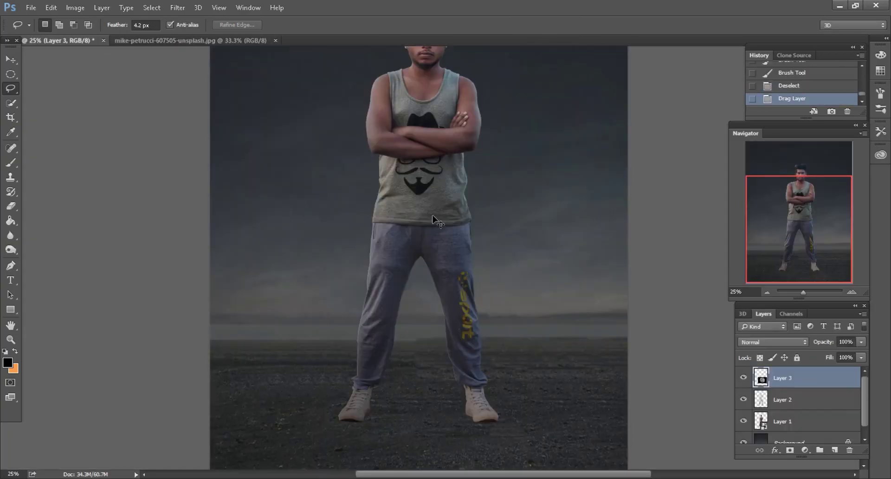
click(9, 60)
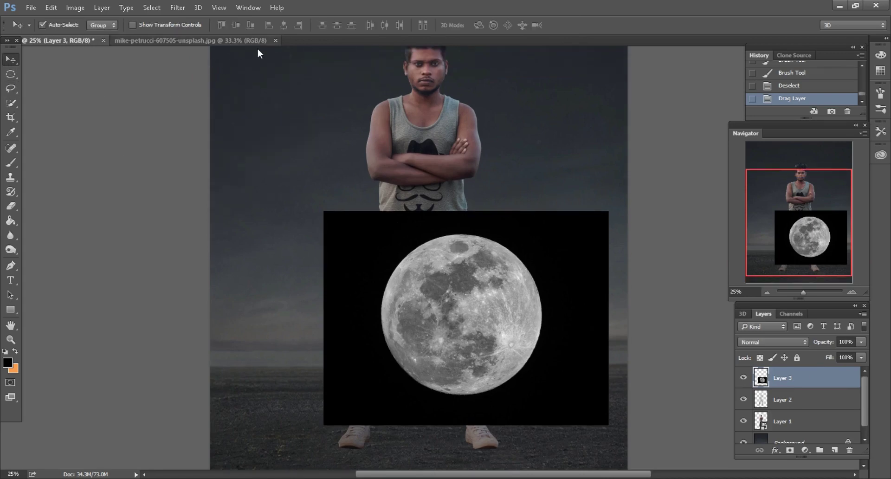
click(276, 40)
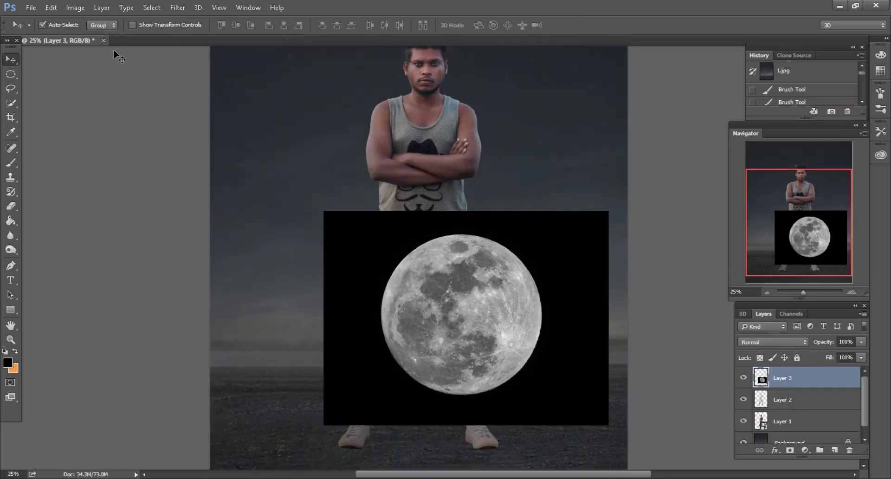
drag(516, 254, 483, 166)
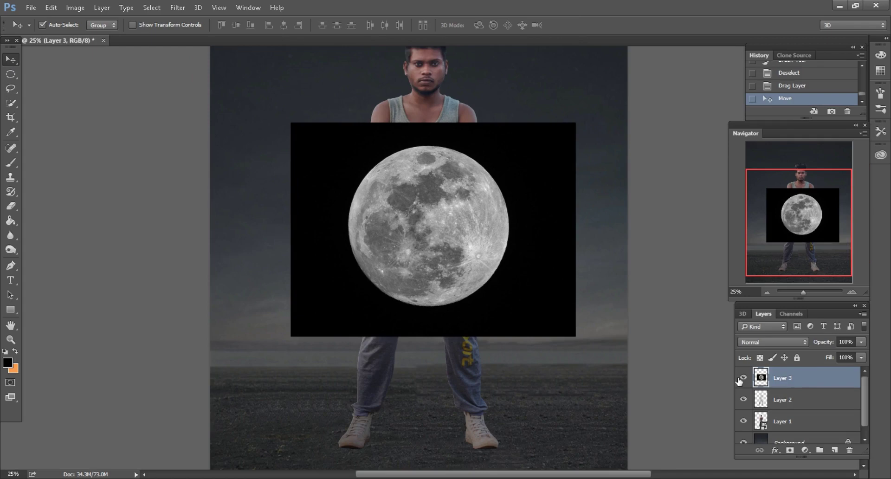
Make the moon layer a Smart Object in Screen mode and place it below the man's layer
right_click(792, 383)
click(600, 187)
click(762, 344)
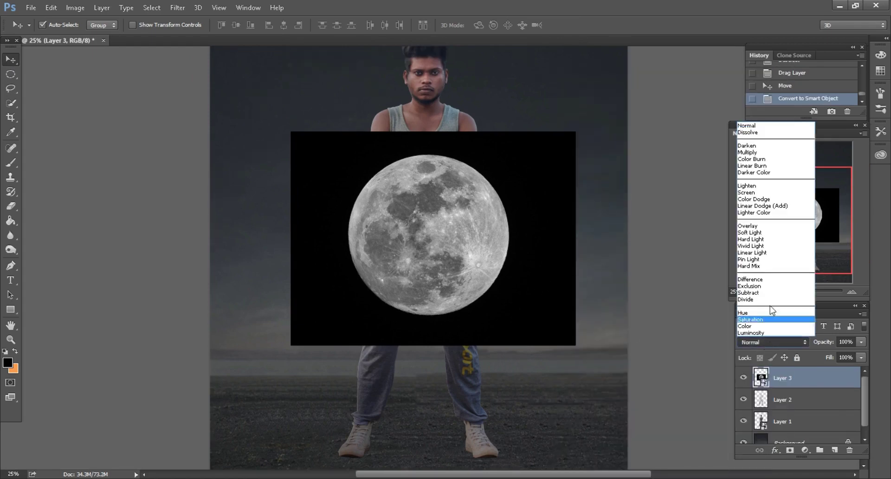
click(761, 196)
scroll(529, 234, up, 3)
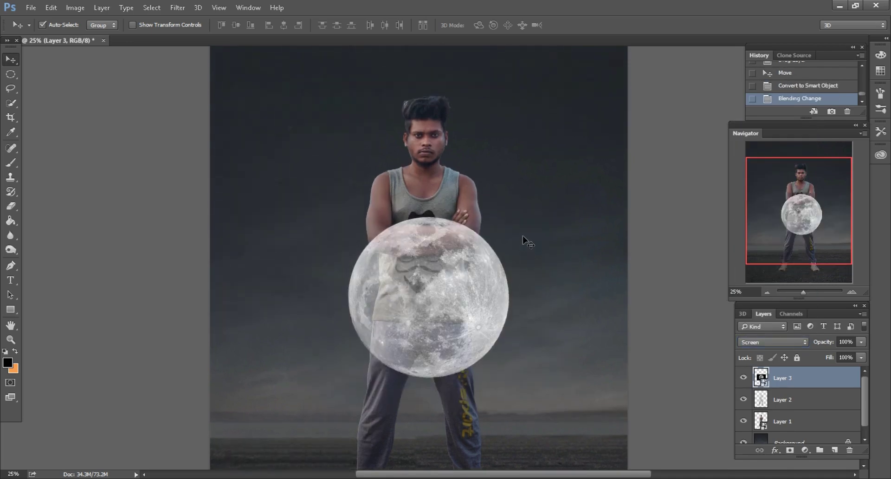
scroll(523, 235, up, 1)
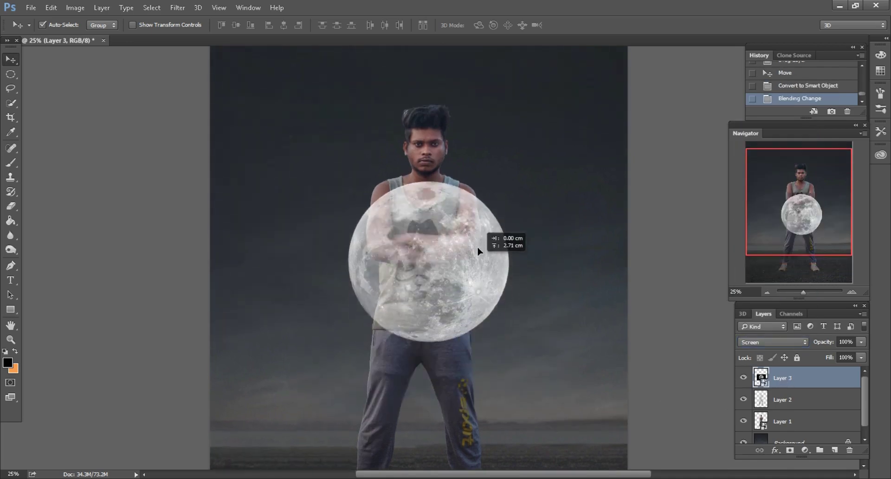
drag(489, 329, 489, 262)
ctrl+click(785, 422)
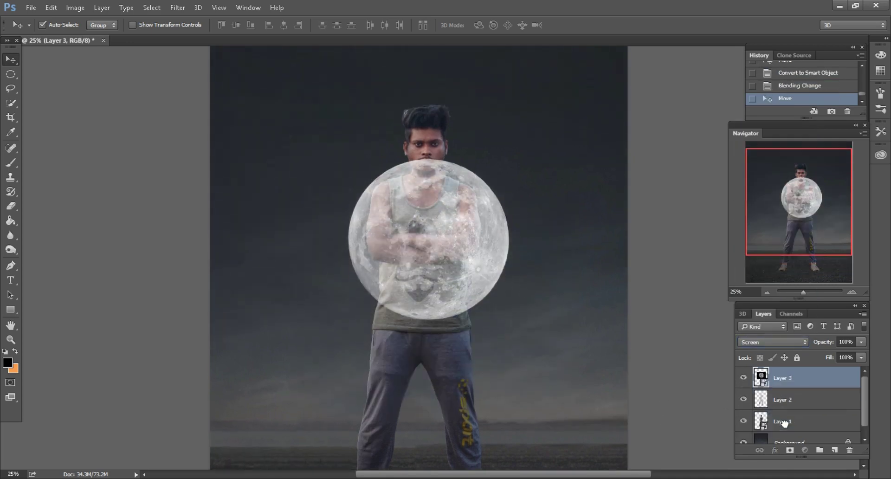
drag(785, 421, 784, 431)
scroll(503, 269, up, 1)
drag(497, 265, 497, 163)
scroll(437, 178, up, 3)
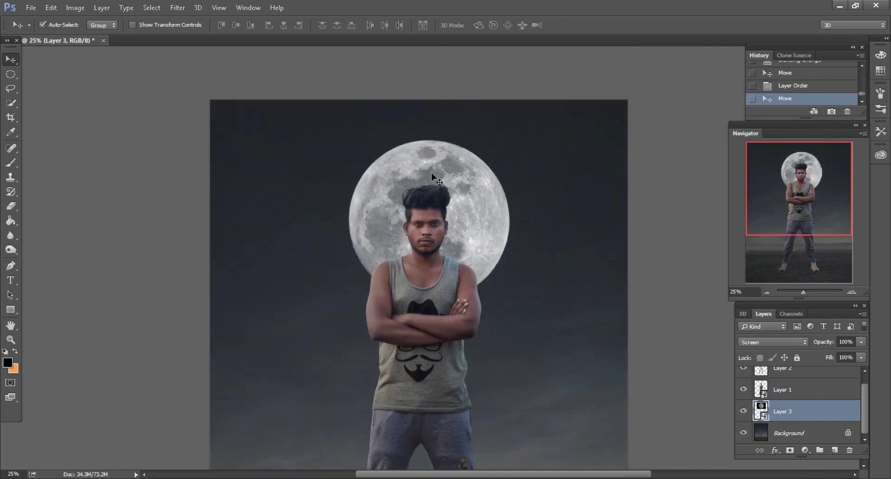
Scale the moon to 122% and centre it behind the man's head
click(47, 11)
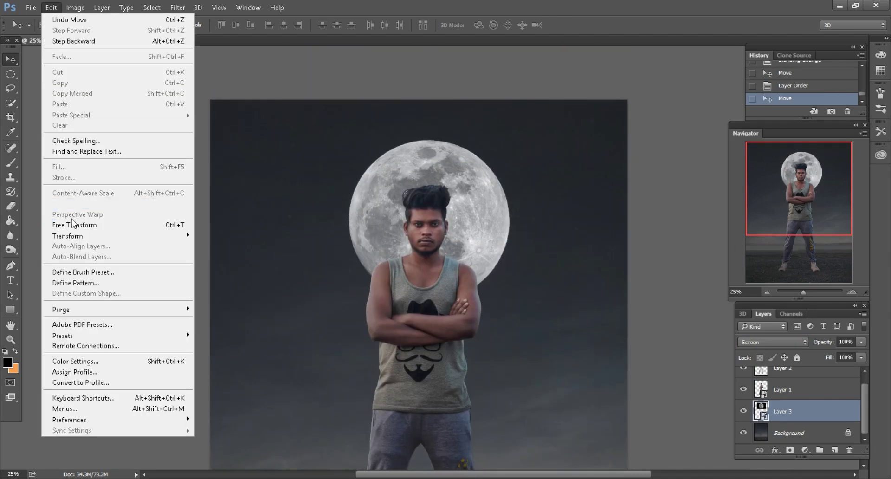
click(72, 225)
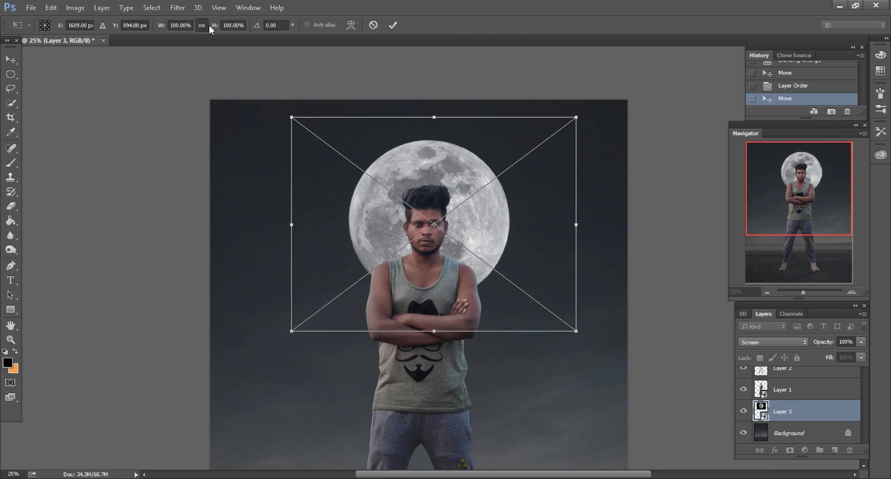
drag(216, 28, 227, 26)
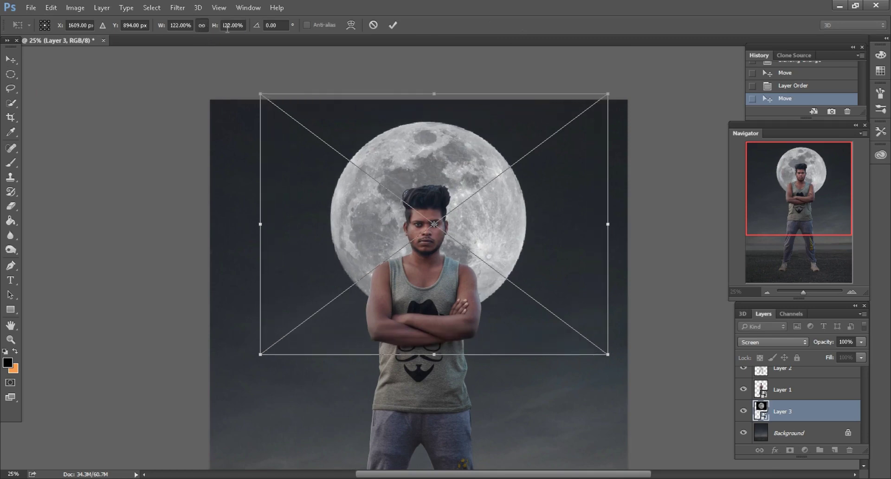
drag(445, 178, 444, 174)
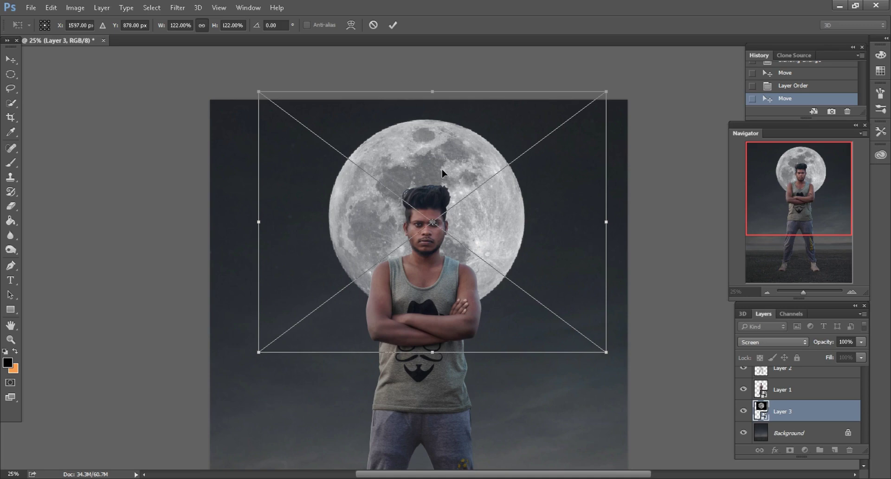
drag(443, 171, 442, 170)
click(393, 25)
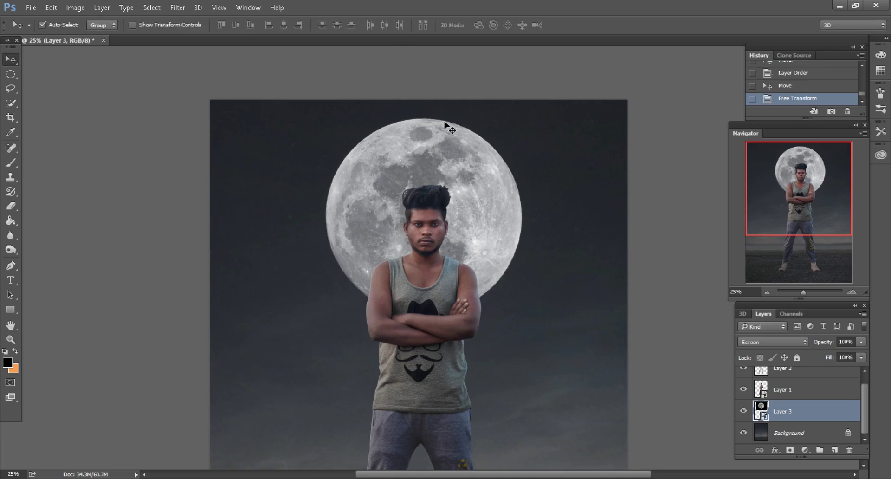
Add a new layer above the Background and set it to Color Dodge blending
scroll(510, 185, down, 2)
scroll(601, 255, down, 3)
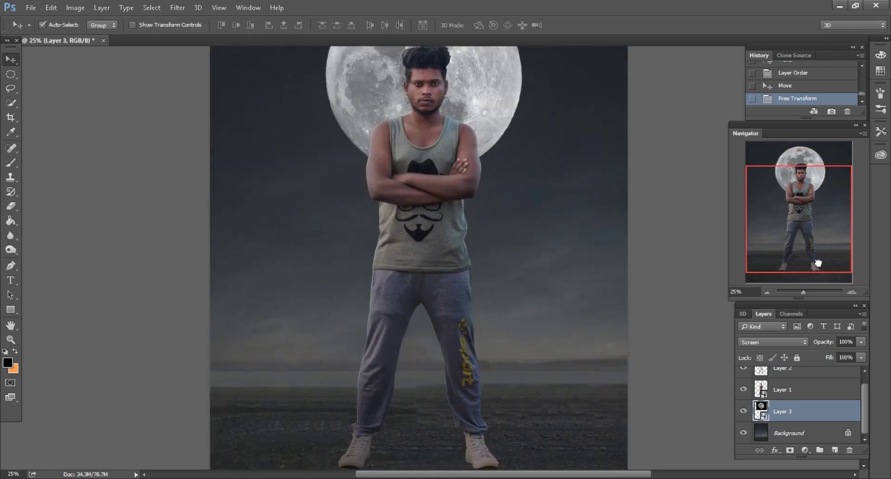
scroll(621, 277, down, 2)
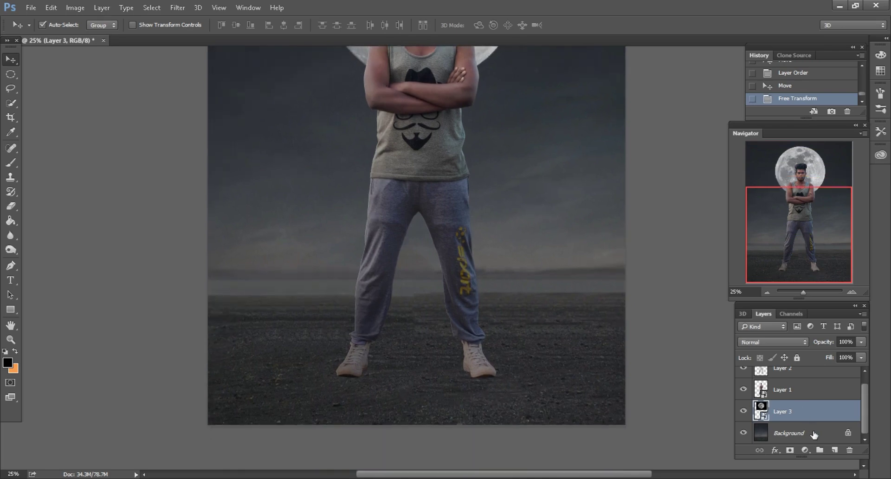
click(789, 434)
click(836, 450)
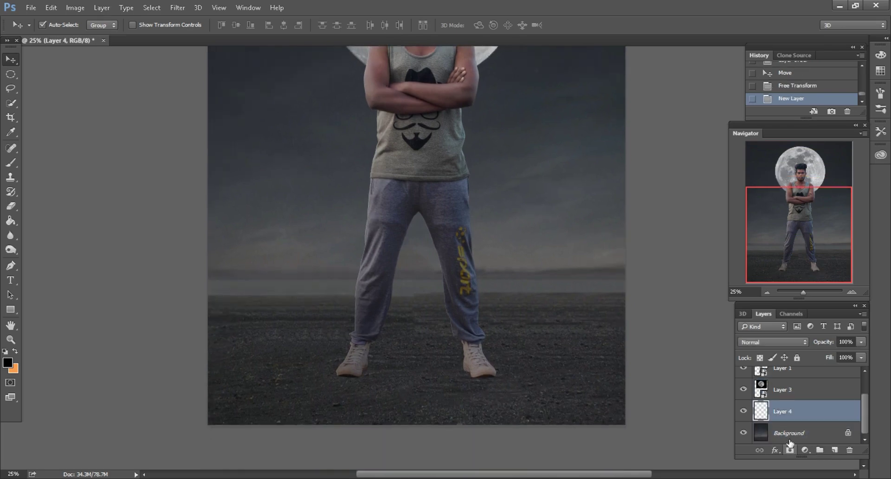
click(768, 342)
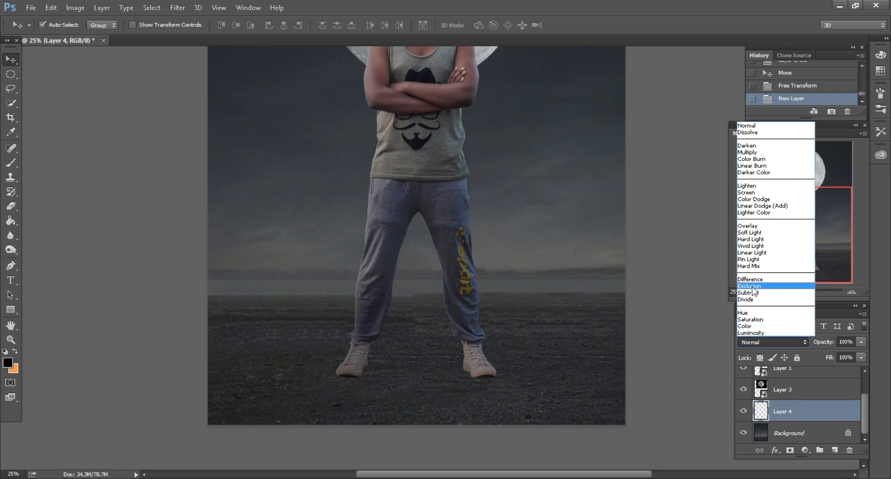
click(748, 192)
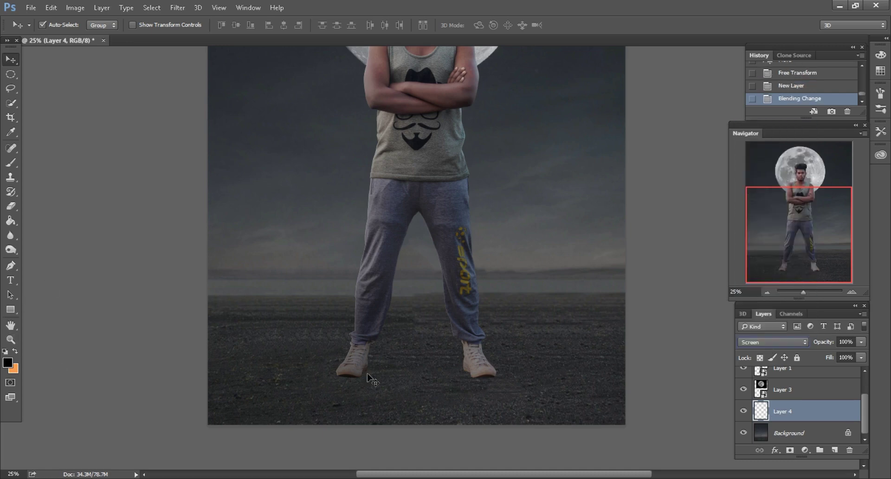
click(770, 344)
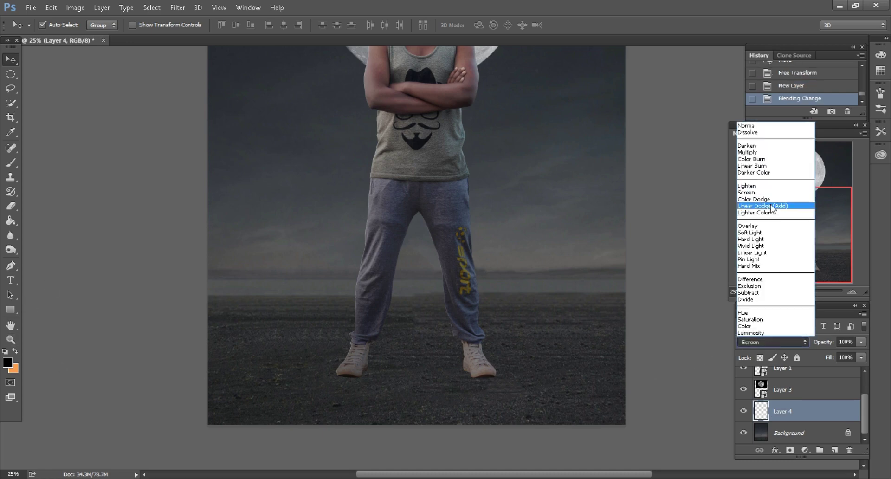
click(757, 203)
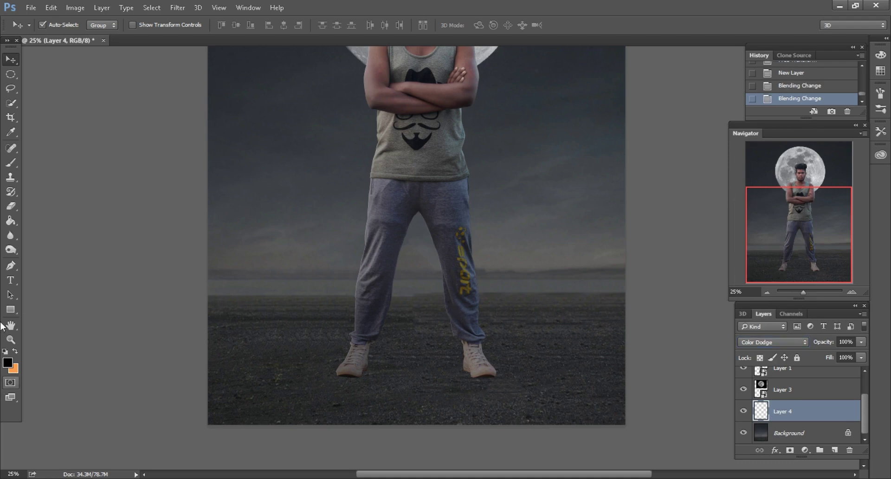
Set the foreground colour to light grey bdbfc2
click(5, 362)
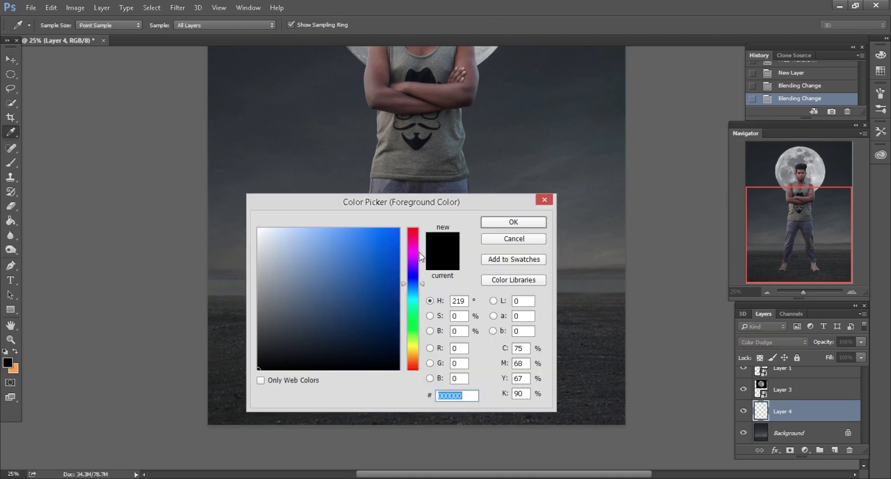
text(bdbfc2)
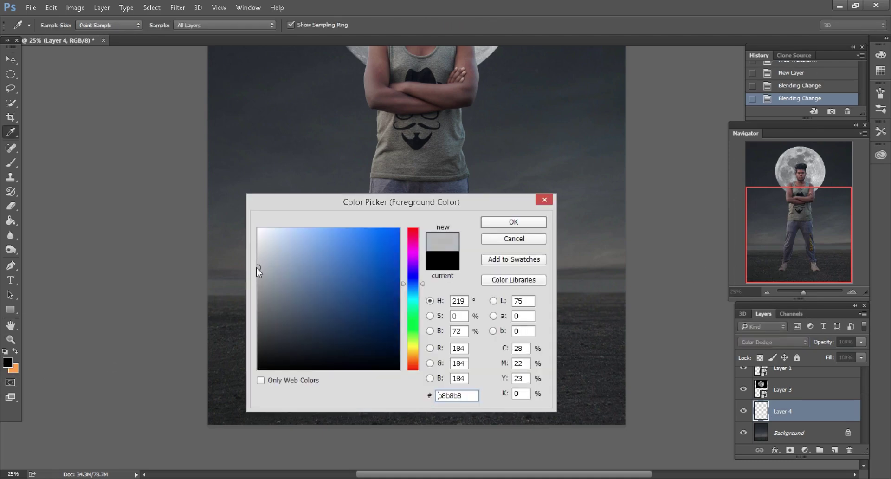
click(505, 223)
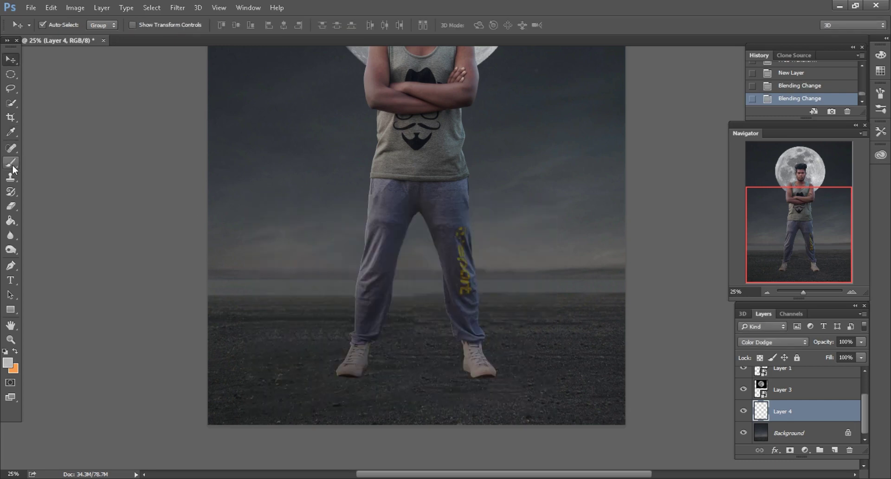
click(11, 162)
Paint a soft 1300–1500 px light glow across the fog around the man on Layer 4
right_click(344, 135)
key(Escape)
scroll(232, 114, up, 2)
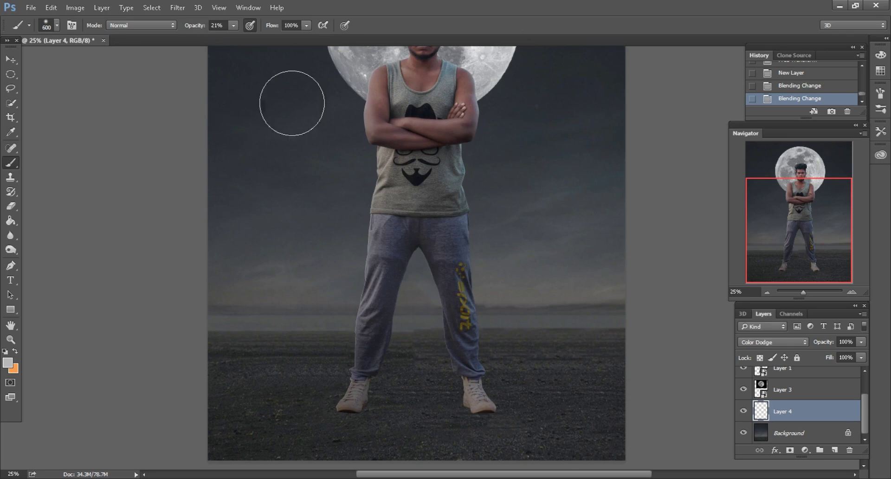
key(bracketright)
key(bracketright)
key(bracketright)
scroll(408, 209, down, 2)
mouse_move(409, 225)
mouse_down()
mouse_move(488, 226)
mouse_move(298, 238)
mouse_up()
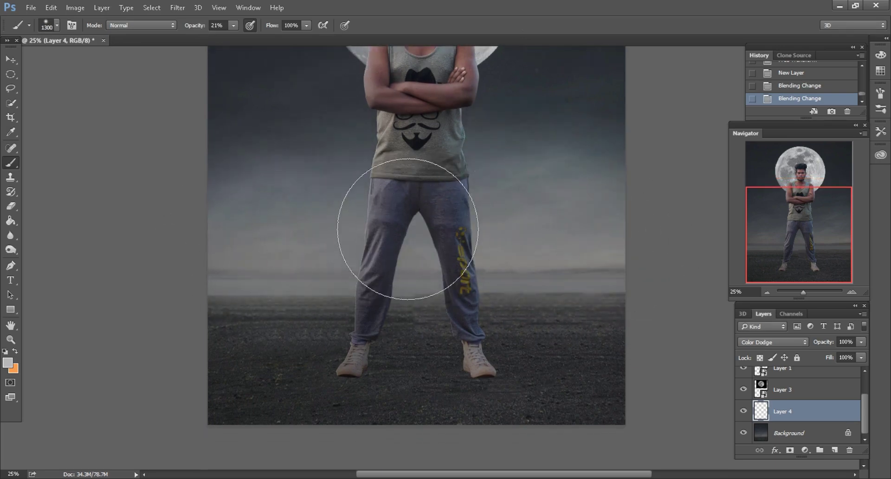
drag(407, 228, 609, 264)
scroll(590, 251, up, 2)
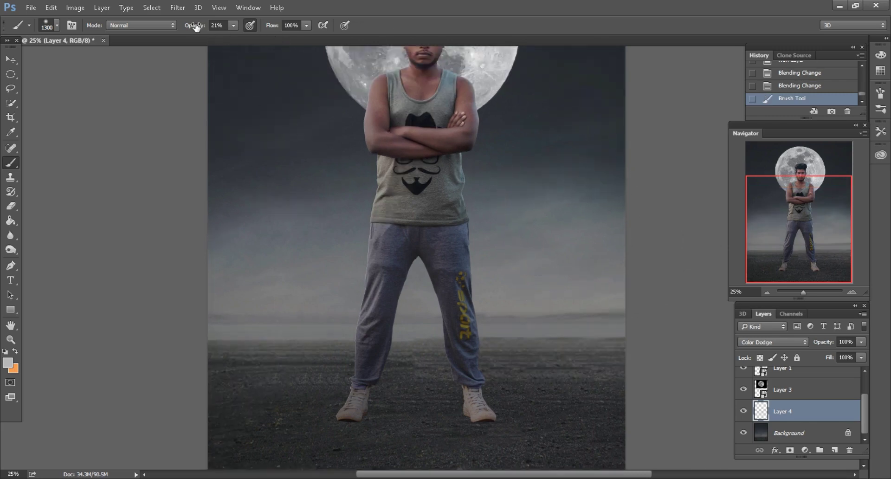
drag(197, 27, 188, 27)
key(bracketright)
scroll(358, 179, up, 1)
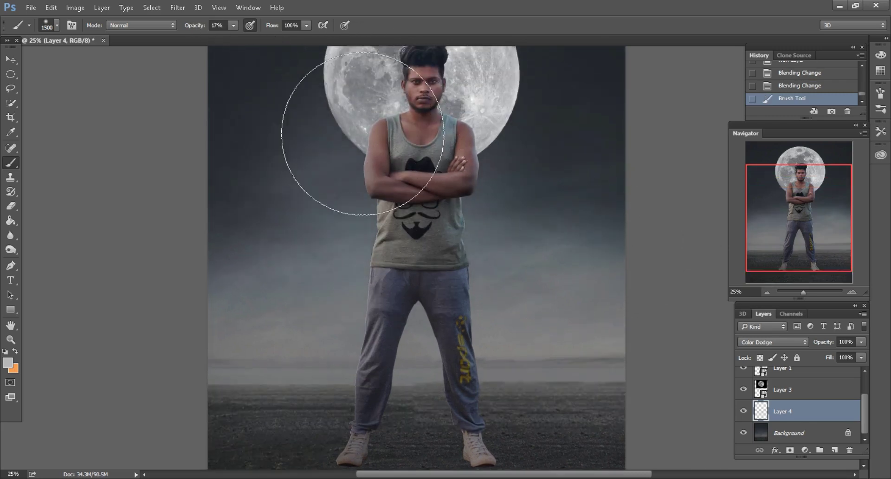
drag(363, 133, 494, 218)
scroll(493, 219, up, 3)
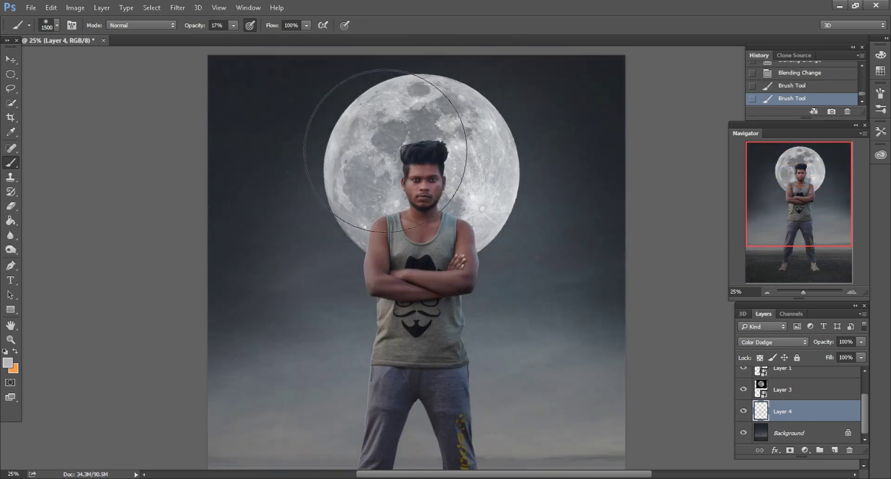
drag(385, 151, 316, 214)
At 12% opacity, brighten the fog left of the man with a 1200 px brush
key(bracketleft)
scroll(419, 216, down, 2)
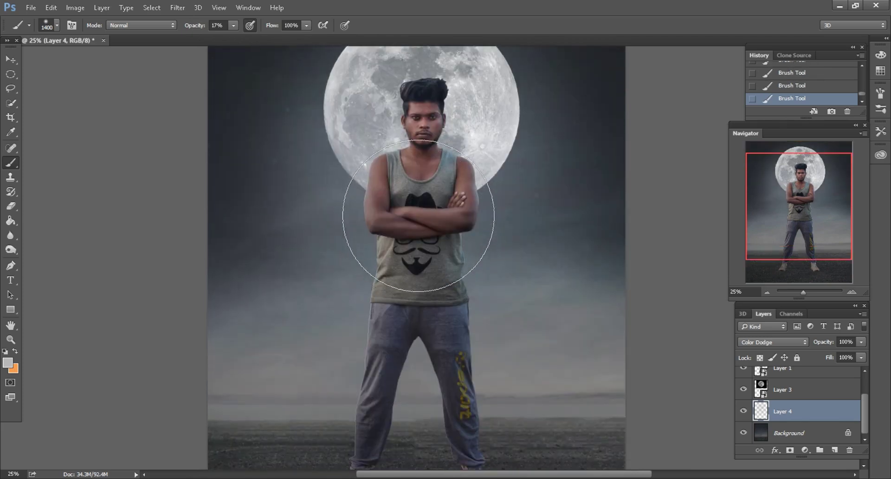
scroll(418, 216, down, 1)
text(12)
key(Return)
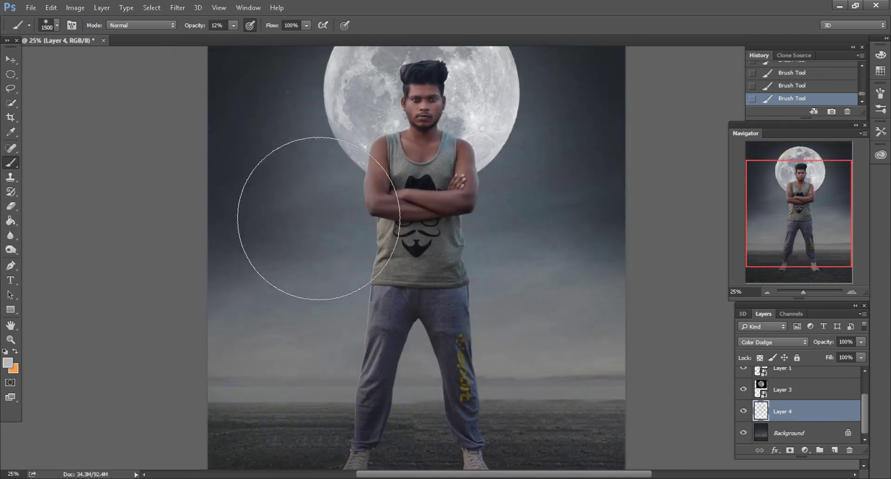
key(bracketleft)
key(bracketleft)
key(bracketleft)
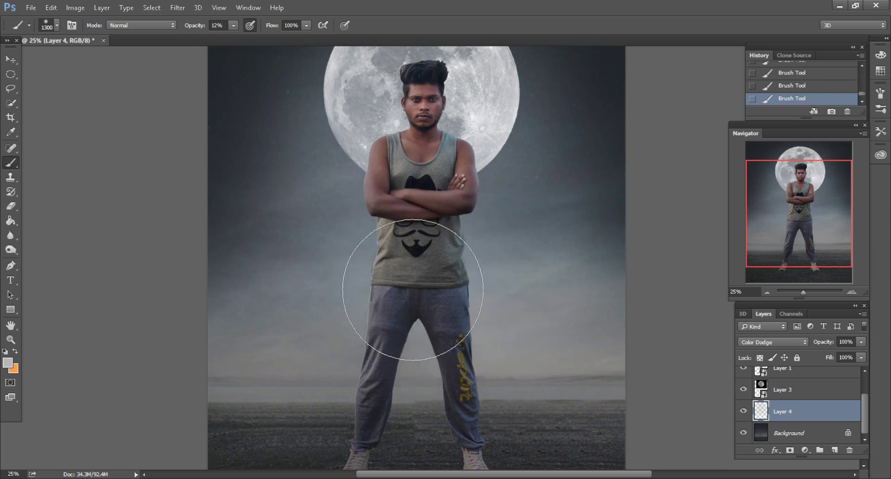
scroll(511, 302, down, 3)
key(bracketright)
drag(586, 299, 320, 265)
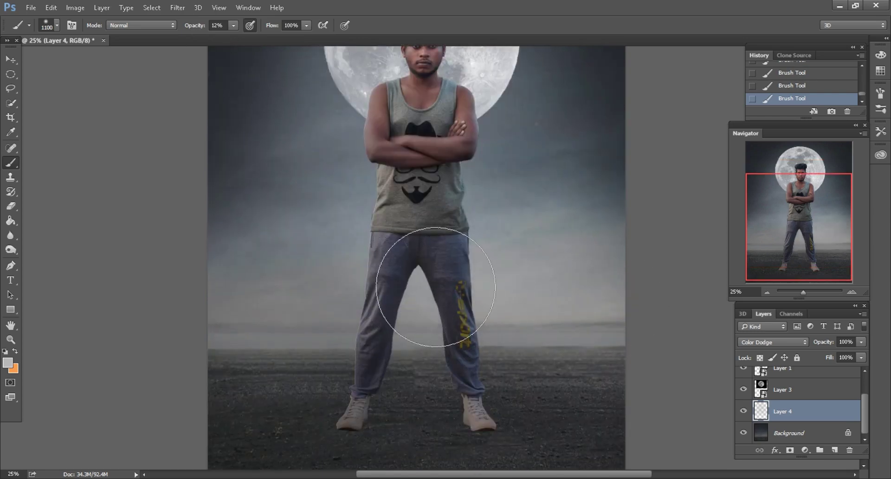
Review the glow zoomed out across the whole poster and return to the Move tool
key(ctrl+minus)
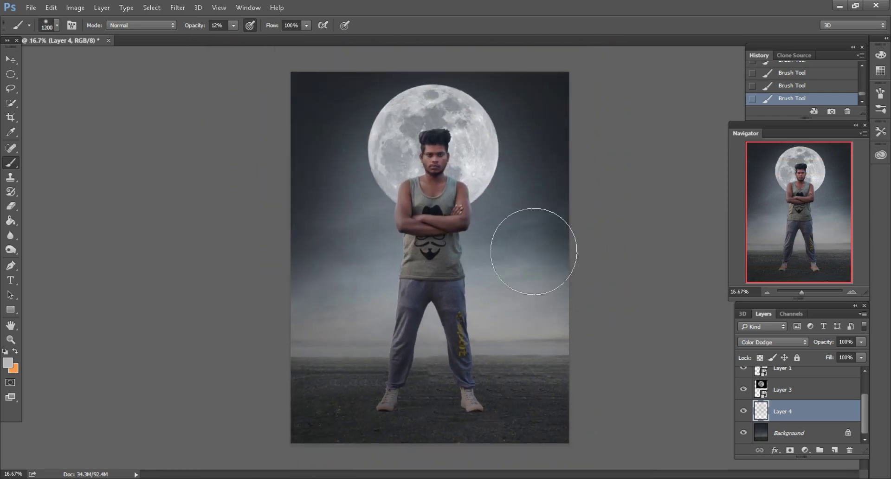
key(ctrl+minus)
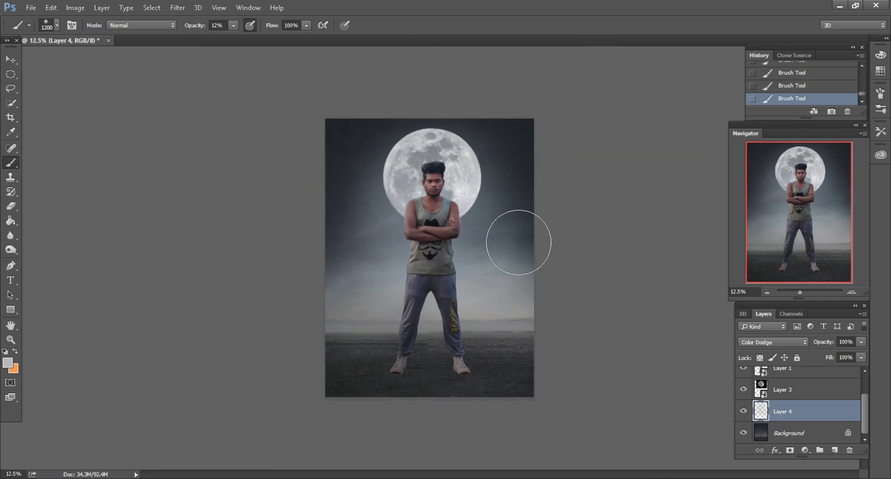
key(ctrl+plus)
key(ctrl+plus)
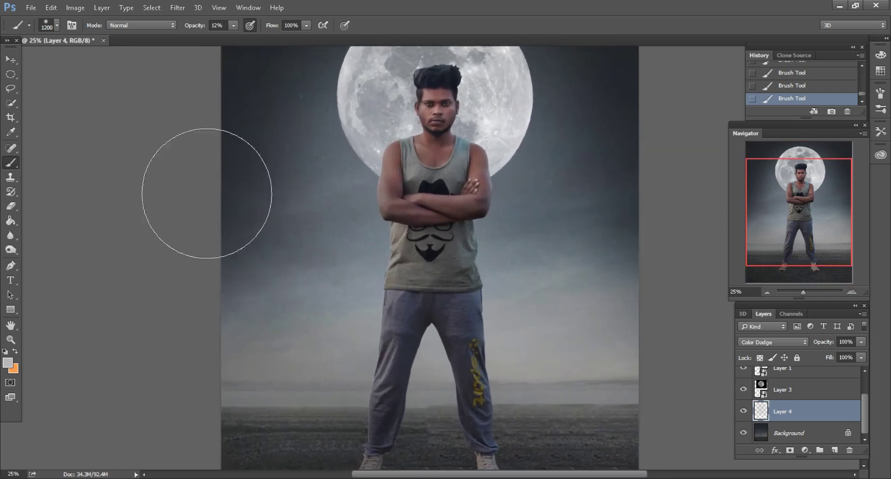
key(bracketleft)
scroll(381, 229, up, 2)
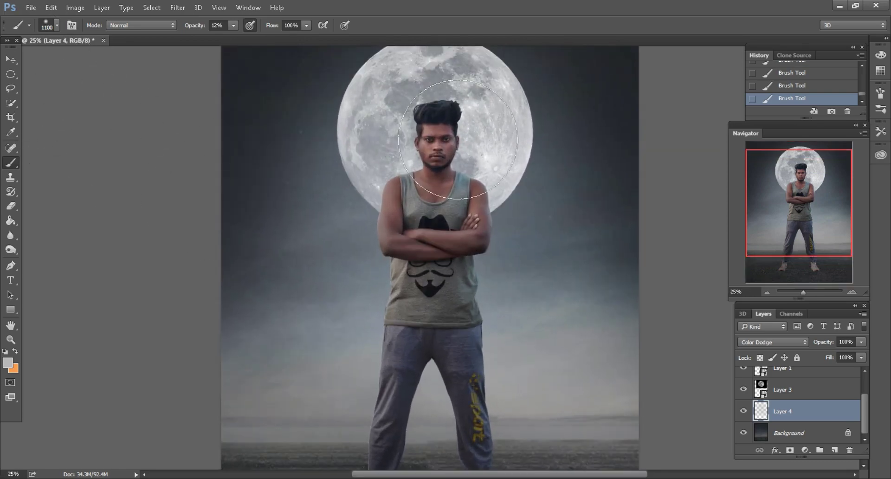
scroll(423, 200, down, 2)
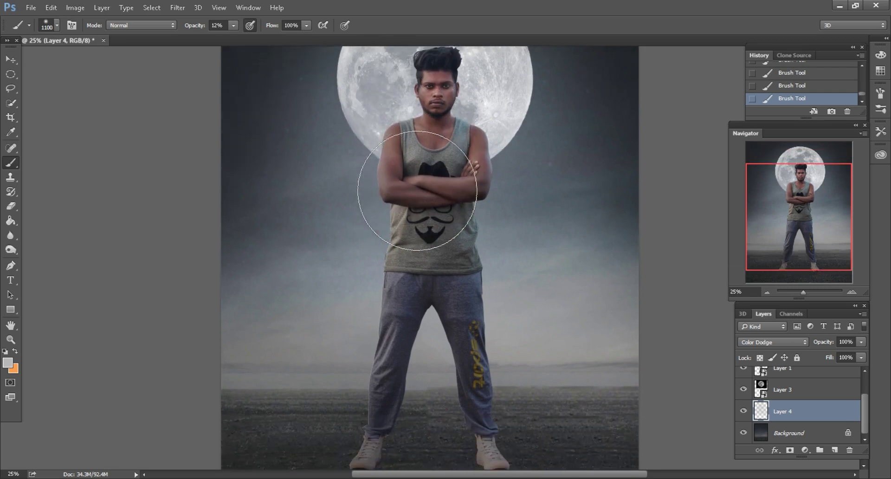
click(9, 61)
scroll(396, 317, down, 3)
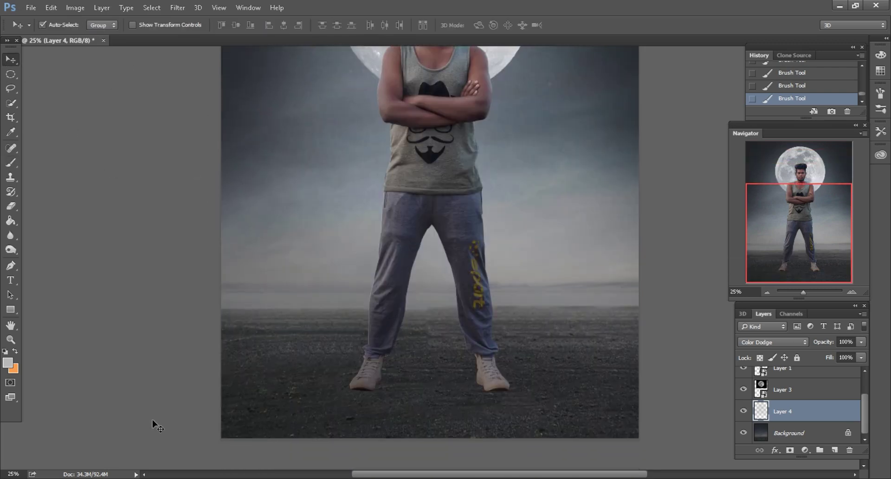
Bring Wolf Text.jpg into Photoshop and place the WOLF text image into the poster
key(alt+Tab)
mouse_move(488, 82)
mouse_down()
mouse_move(418, 269)
mouse_move(327, 393)
mouse_up()
drag(556, 49, 550, 41)
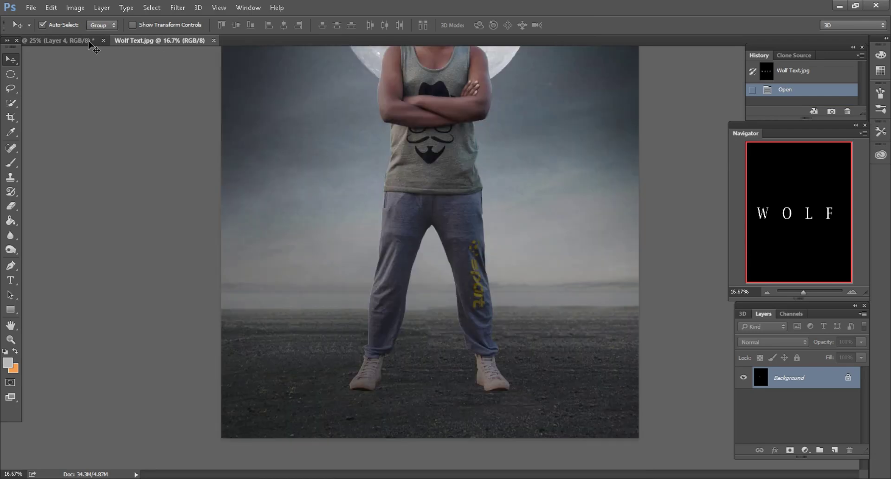
mouse_move(99, 45)
mouse_down()
mouse_move(544, 291)
mouse_move(551, 140)
mouse_move(549, 160)
mouse_up()
Convert the WOLF layer to a smart object and set its blend mode to Screen
right_click(788, 392)
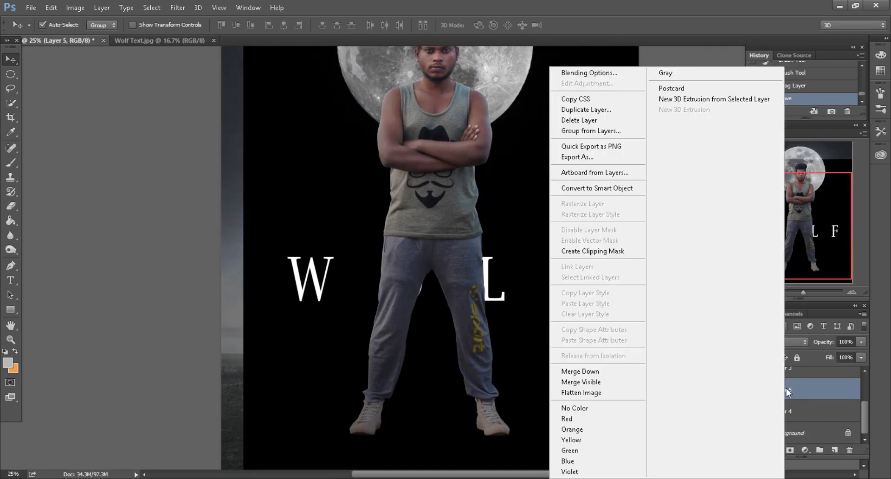
click(588, 188)
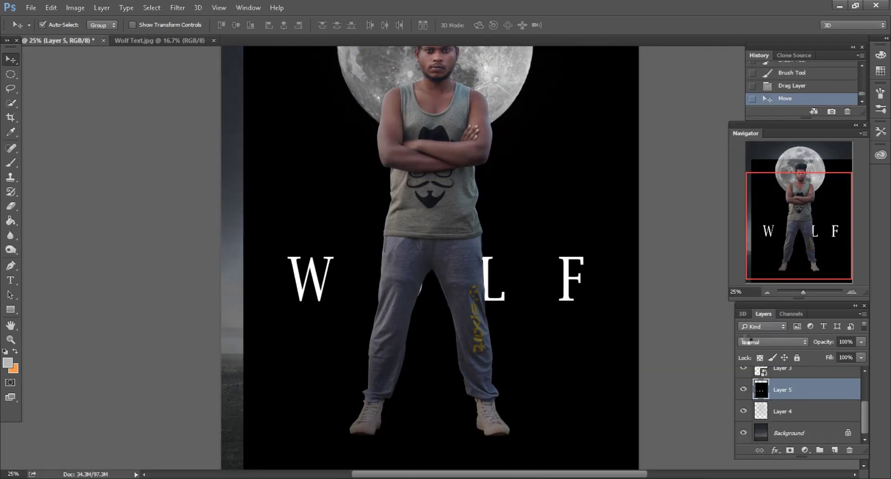
click(770, 342)
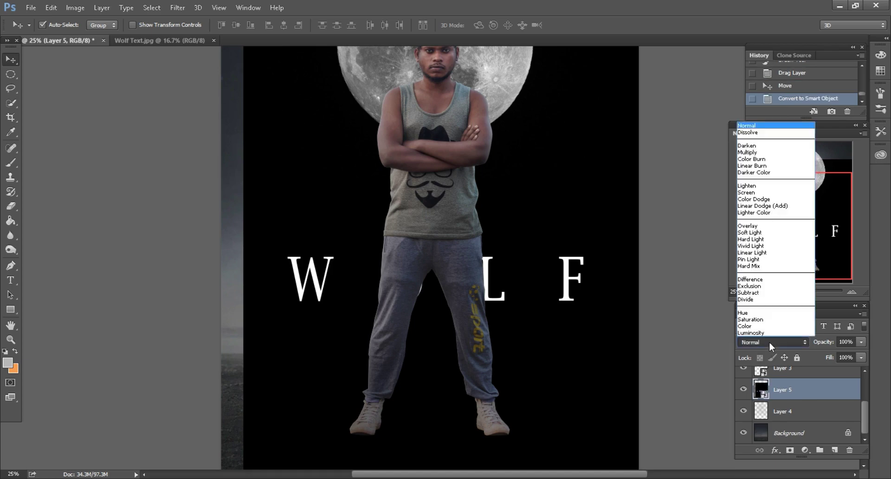
click(756, 188)
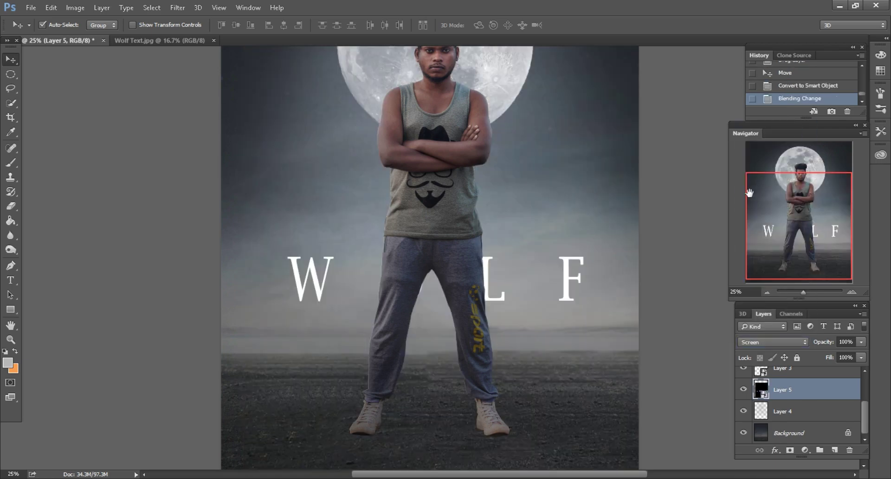
drag(749, 192, 749, 183)
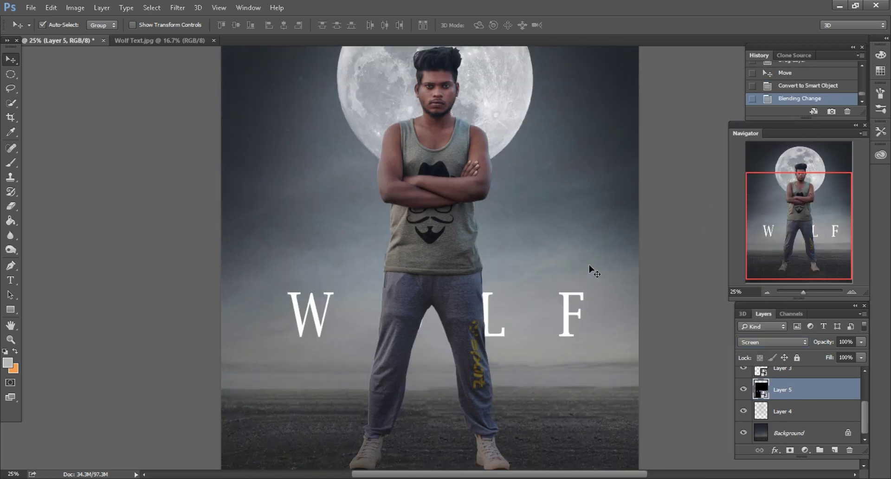
click(51, 8)
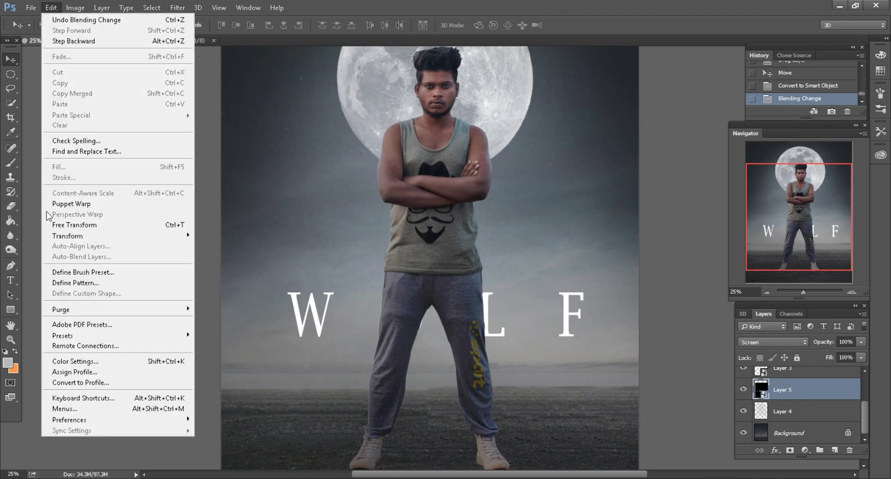
Move the WOLF lettering higher up the poster and scale it to 110%
click(70, 225)
drag(453, 234, 450, 136)
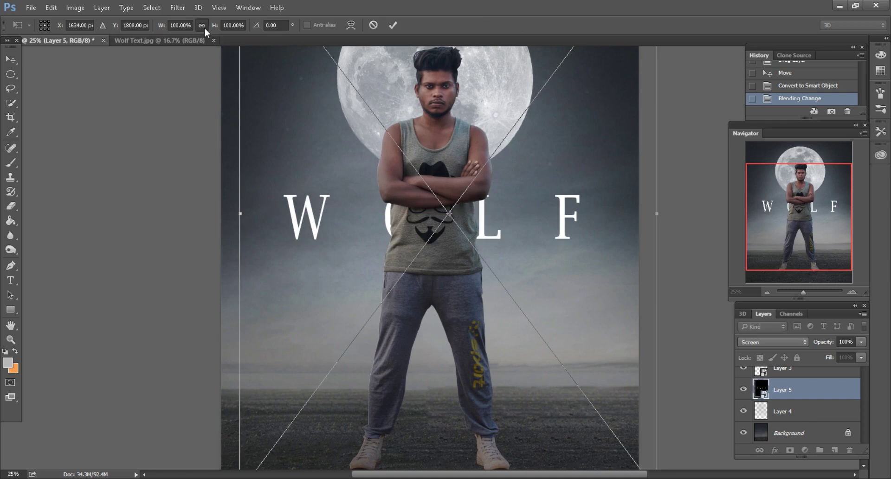
key(Up)
key(Up)
key(Up)
key(Up)
key(Up)
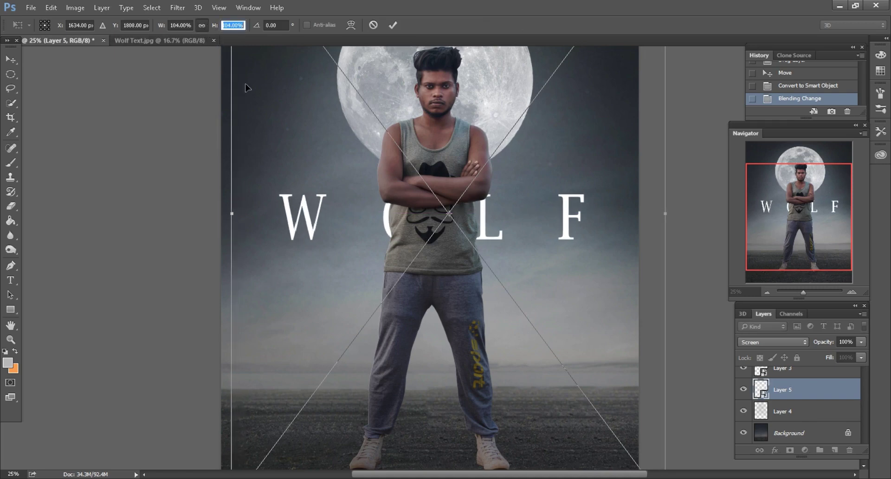
key(Up)
key(Up)
key(Up)
key(Up)
key(Up)
key(Up)
key(Up)
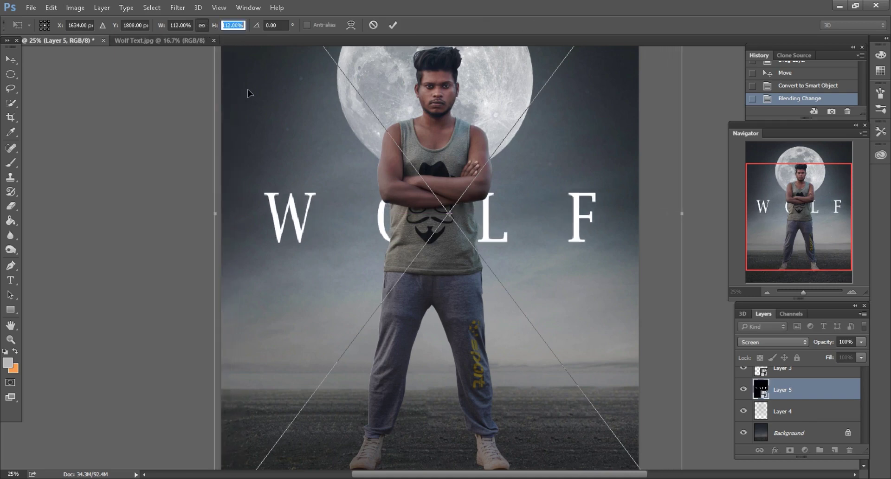
key(Down)
key(Down)
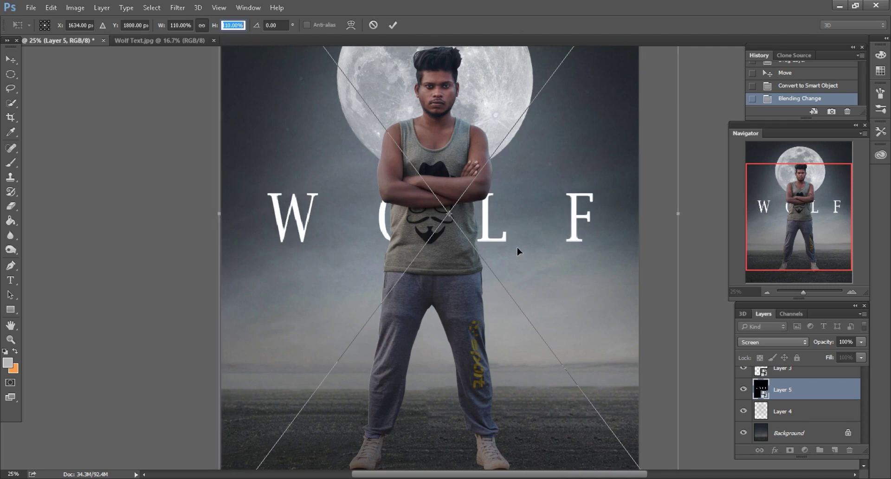
click(393, 26)
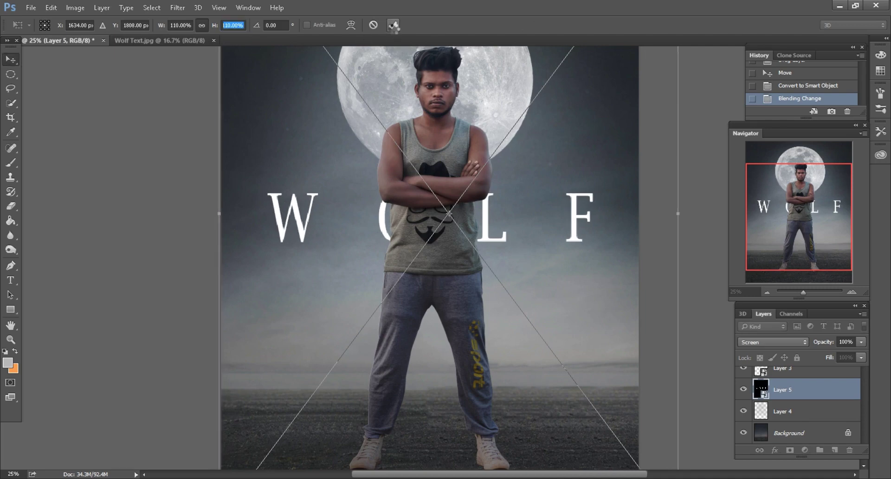
key(ctrl+minus)
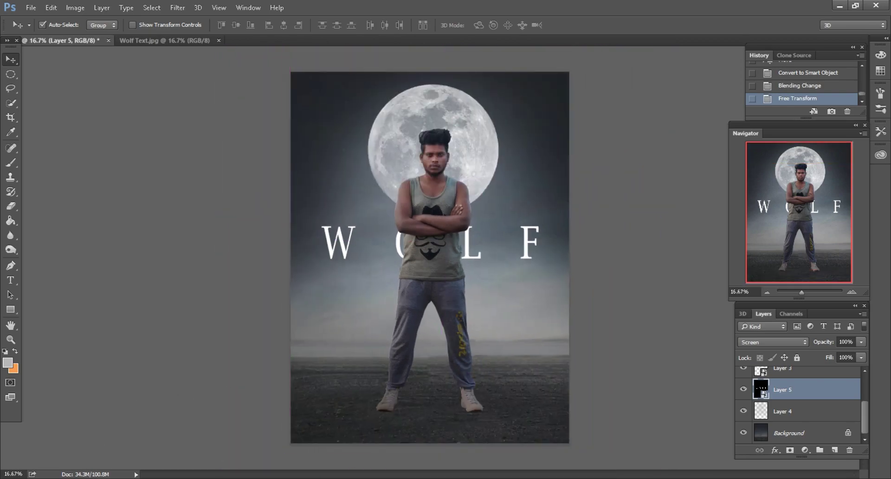
Bring the howling wolf image massimo-righi-wolfmain2.png into the poster as a new layer
key(alt+Tab)
click(414, 278)
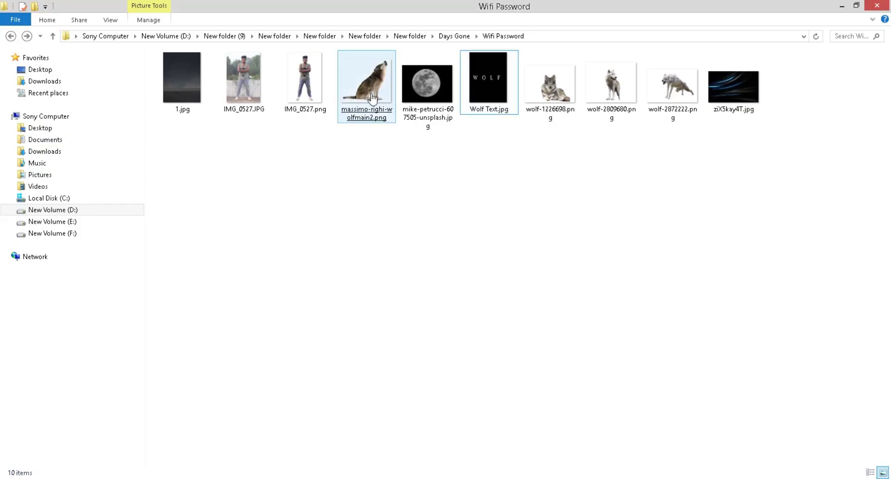
mouse_move(367, 83)
mouse_down()
mouse_move(288, 478)
mouse_move(554, 35)
mouse_up()
mouse_move(520, 177)
mouse_down()
mouse_move(158, 47)
mouse_move(408, 197)
mouse_up()
Close the wolf PNG and Wolf Text.jpg source documents
click(355, 42)
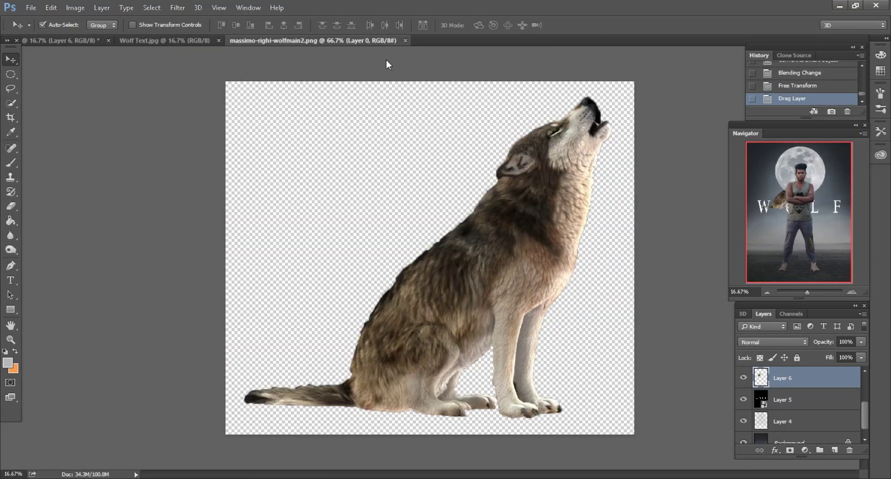
click(406, 40)
click(186, 41)
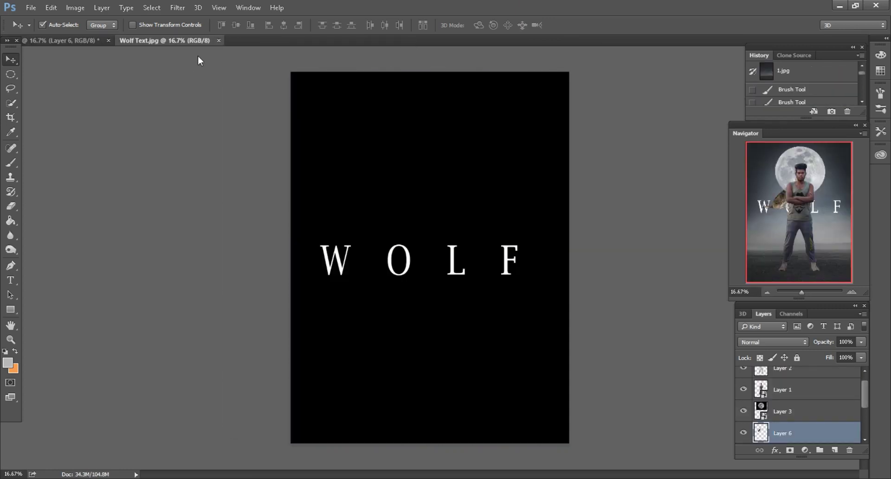
click(219, 40)
Select the wolf's Layer 6 and move the wolf onto the ground beside the man's leg
click(376, 229)
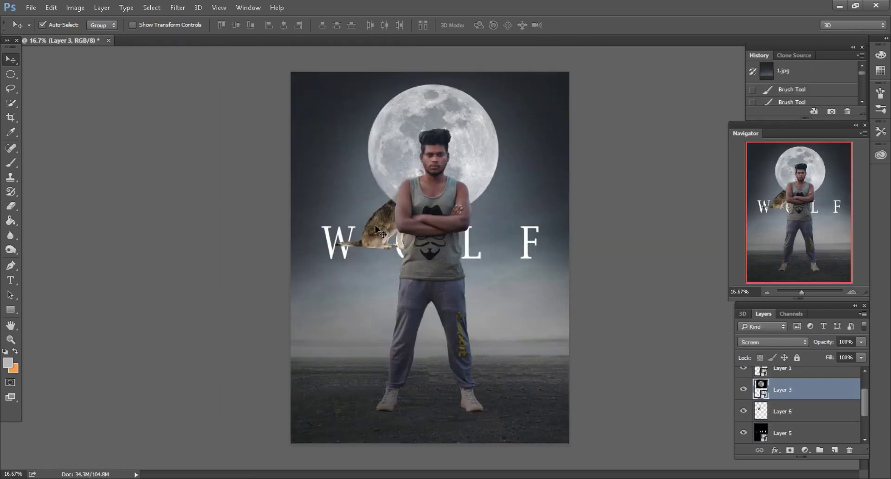
click(779, 415)
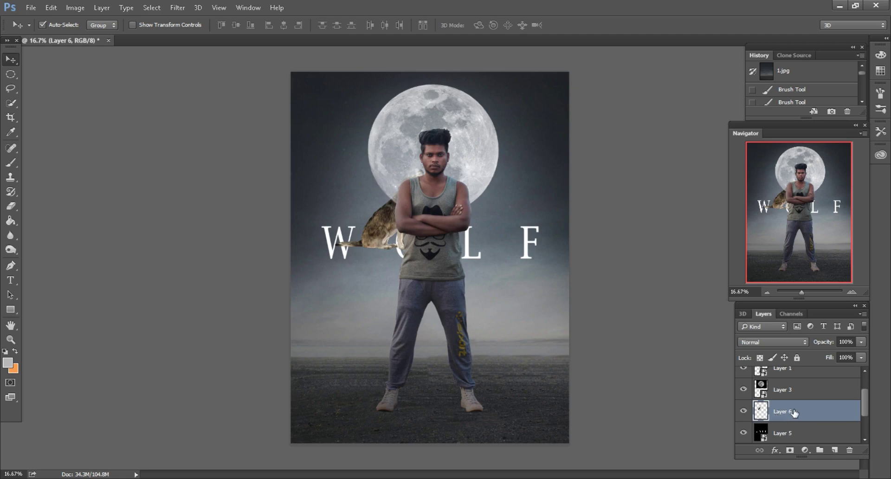
key(ctrl)
drag(374, 296, 354, 410)
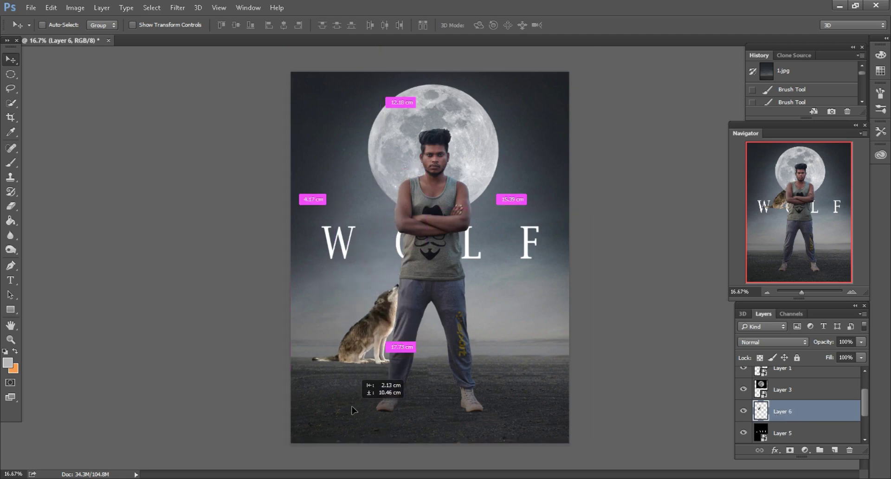
Convert Layer 6 to a smart object and shift the wolf right of the man's feet
right_click(795, 418)
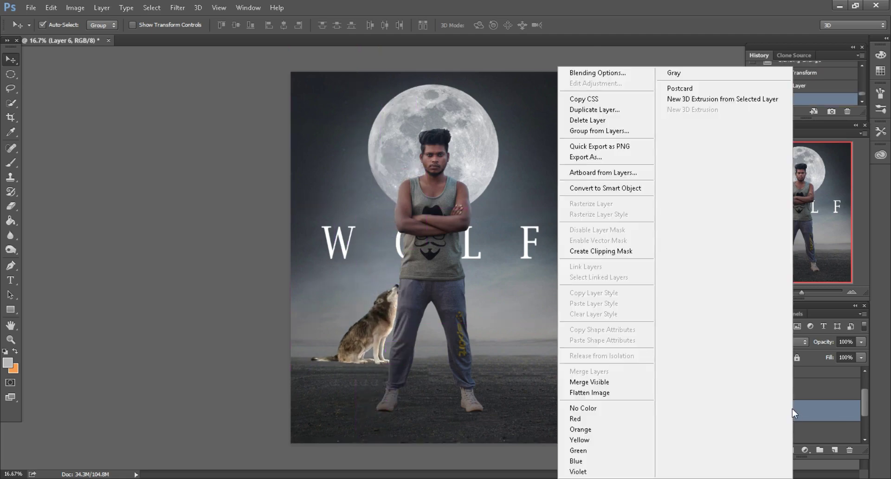
click(622, 193)
scroll(622, 192, up, 1)
scroll(622, 192, down, 3)
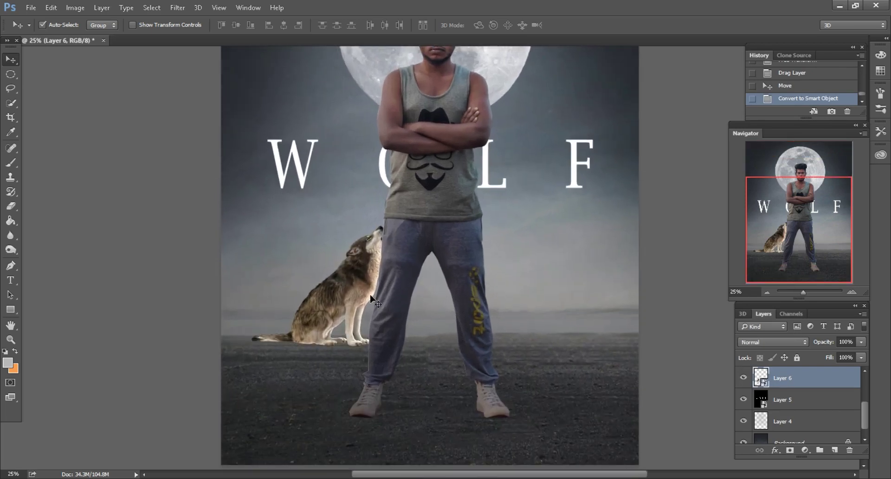
mouse_move(350, 291)
mouse_down()
mouse_move(528, 274)
mouse_move(545, 334)
mouse_up()
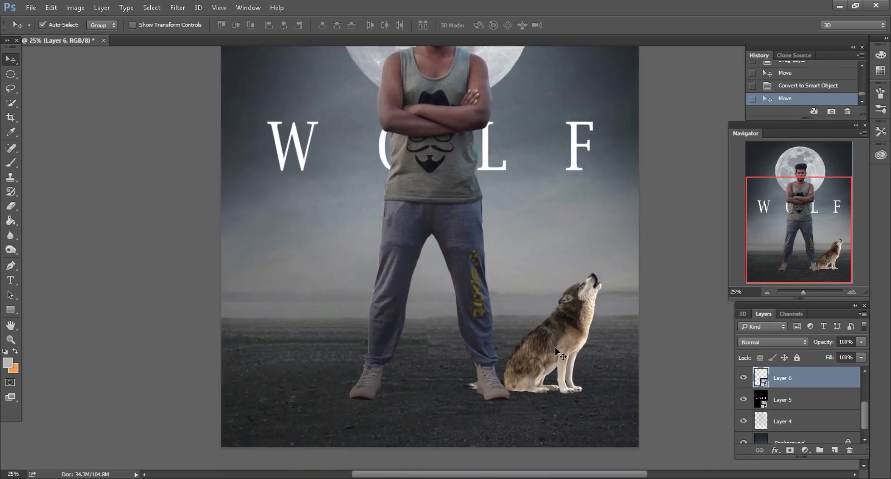
scroll(557, 337, down, 3)
key(ctrl+plus)
key(ctrl+plus)
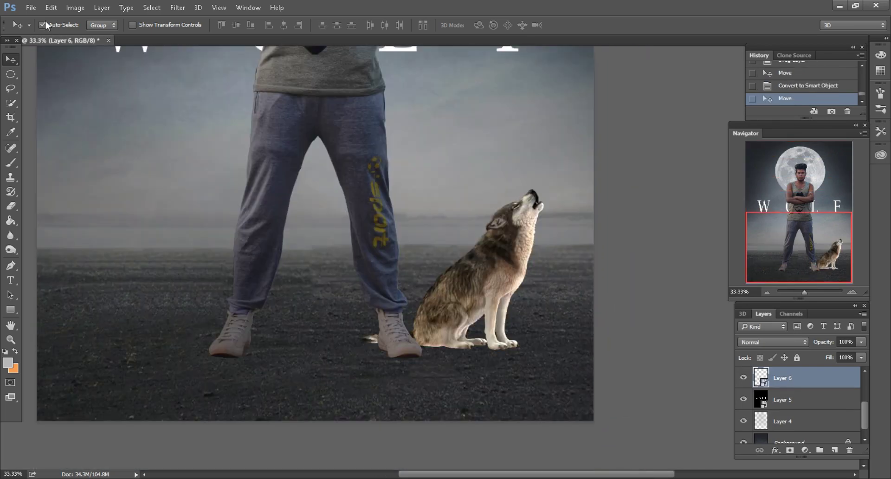
Scale the howling wolf up proportionally to 135%
click(51, 7)
key(Escape)
drag(213, 28, 228, 25)
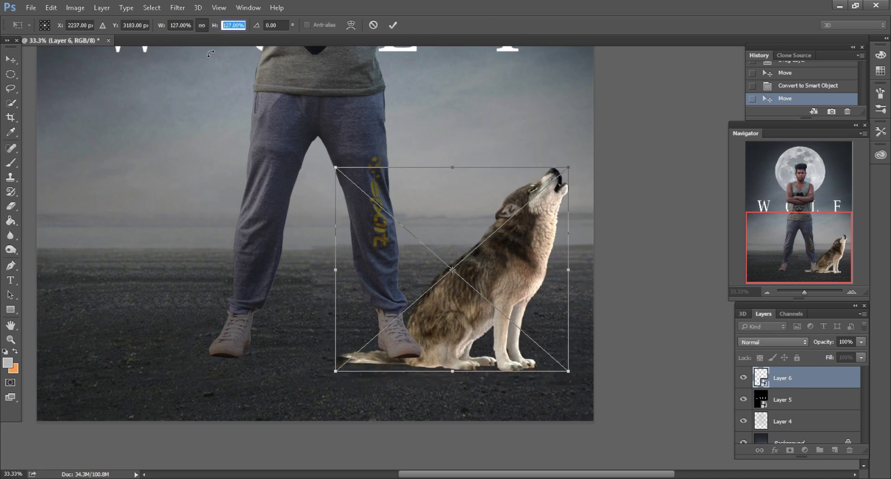
key(Up)
key(Up)
key(Up)
key(Up)
key(Up)
key(Up)
key(Up)
key(Up)
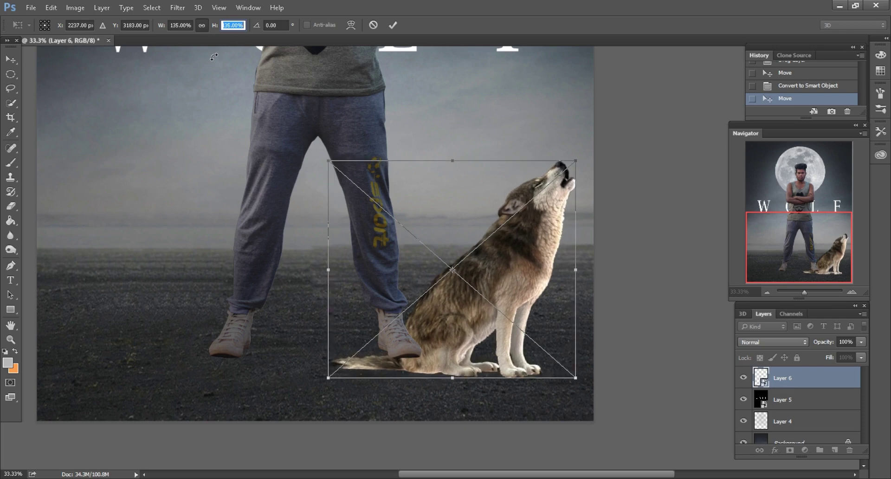
click(394, 25)
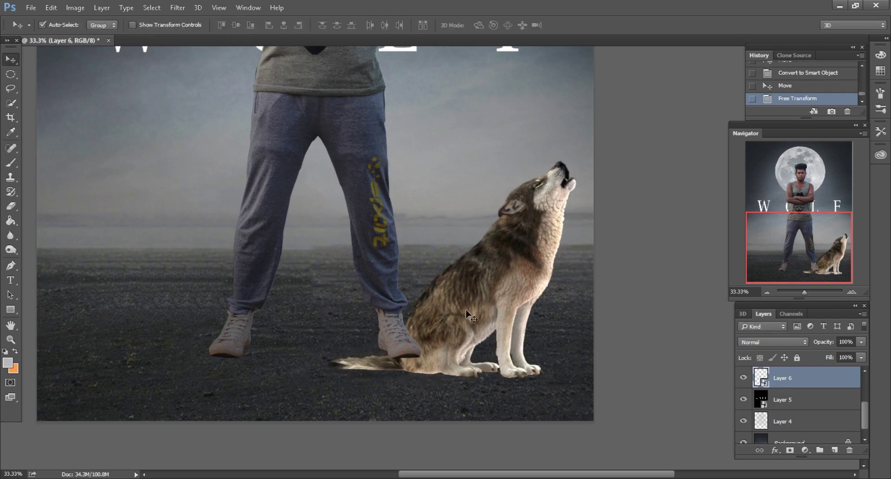
Move the wolf's layer to the top of the stack and nudge it slightly left and up
scroll(796, 421, up, 1)
scroll(794, 390, up, 1)
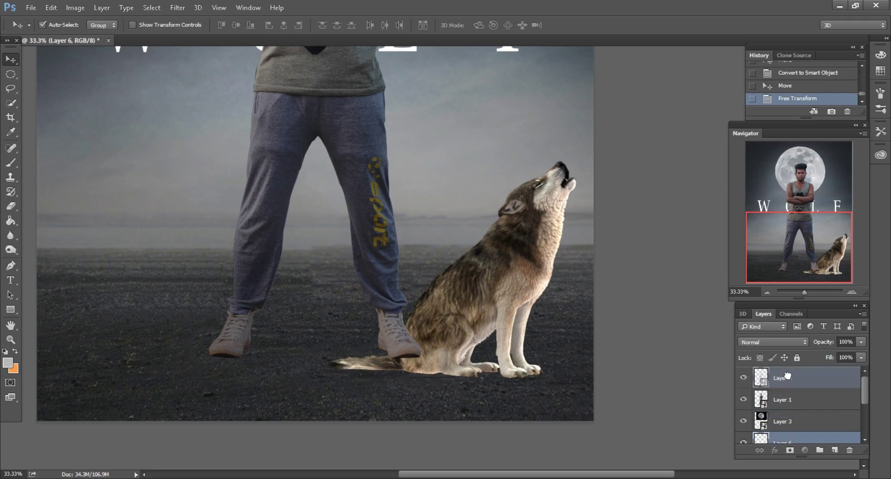
drag(785, 370, 789, 378)
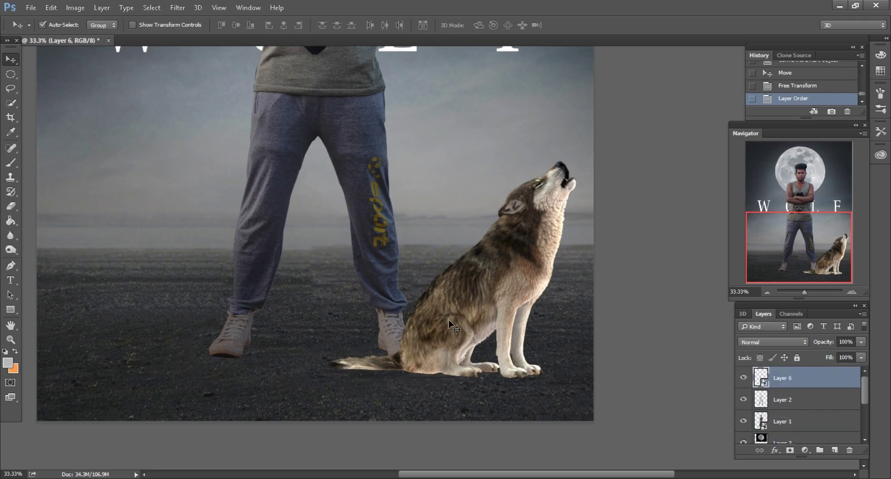
drag(452, 308, 444, 305)
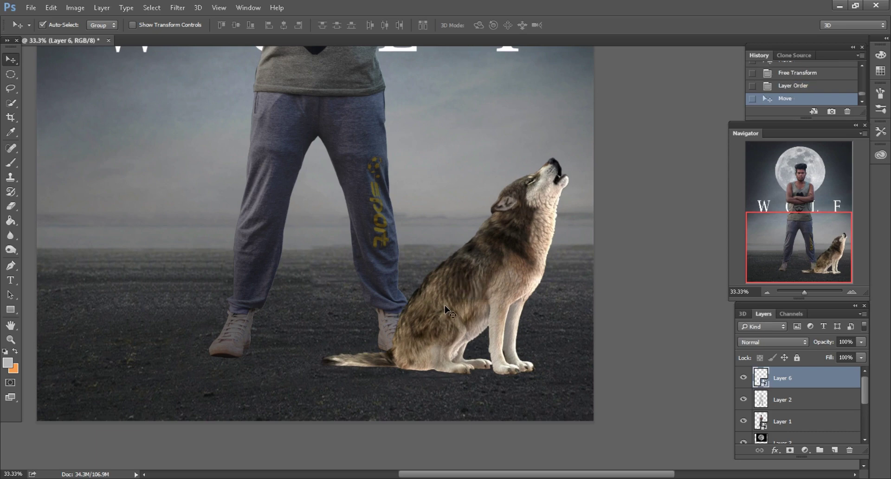
scroll(445, 307, right, 2)
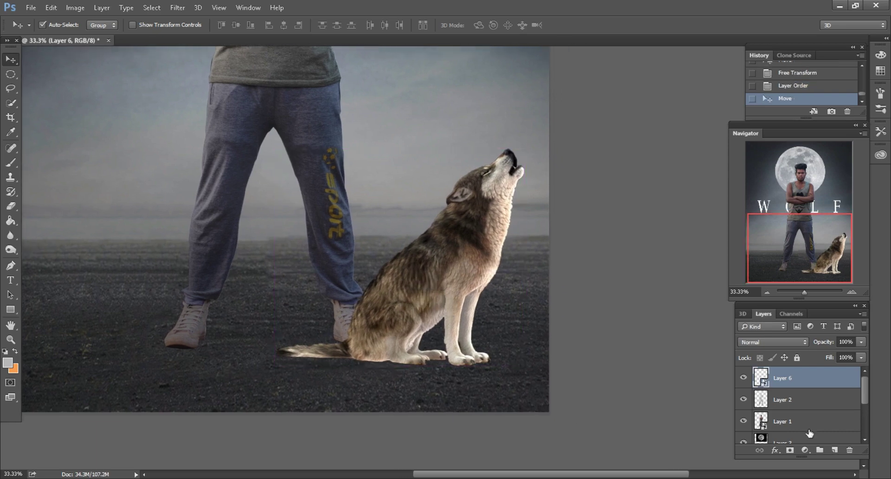
Add Layer 7 above the wolf, load the wolf's selection, and set black as the painting colour
click(836, 452)
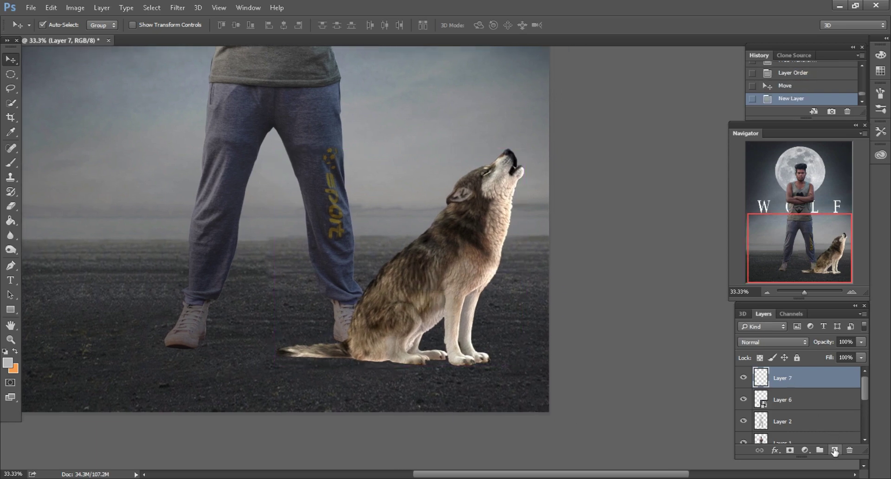
ctrl+click(761, 399)
scroll(510, 330, up, 1)
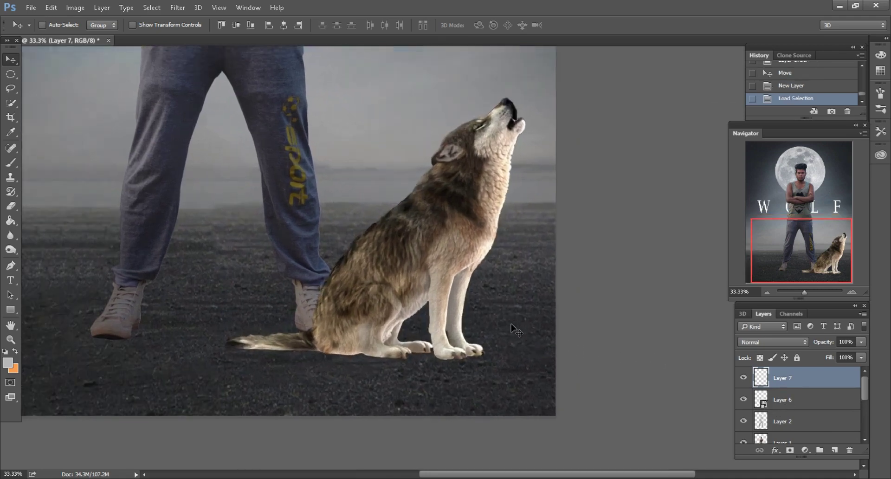
scroll(440, 297, down, 1)
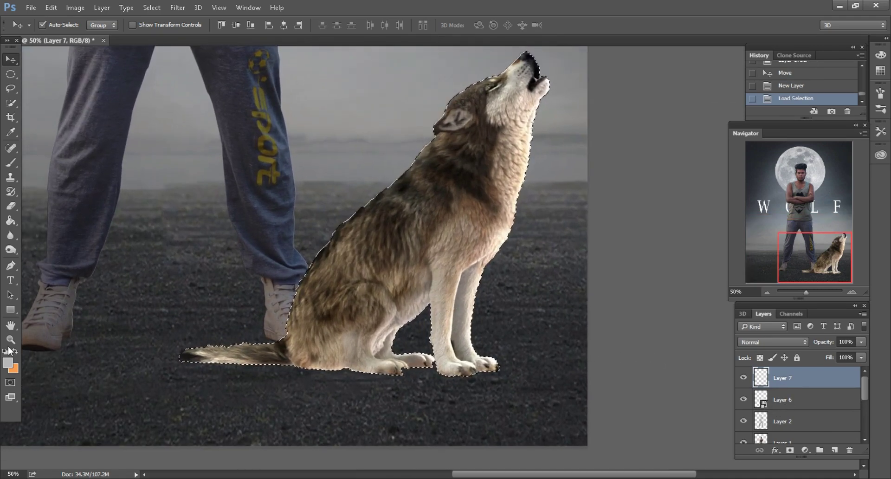
click(8, 364)
click(350, 358)
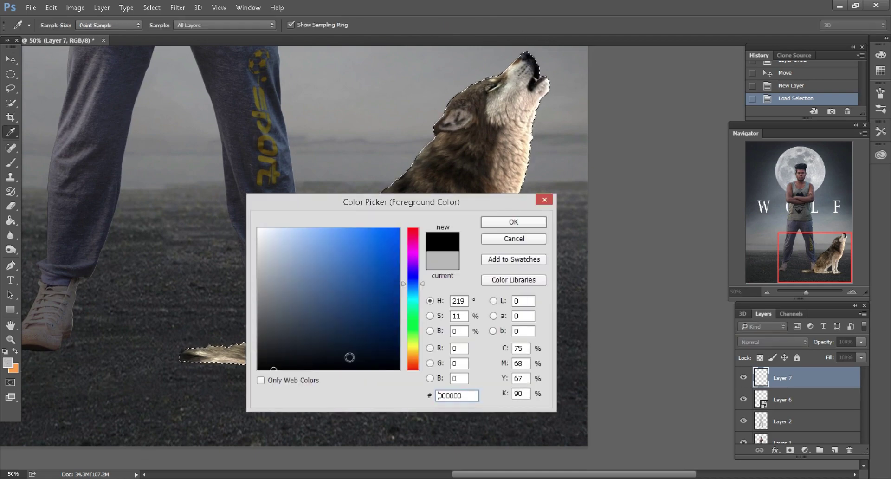
click(497, 226)
Brush soft 18%-opacity black over the wolf's lower body, legs and chest at 700–600 px
key(b)
scroll(297, 163, down, 2)
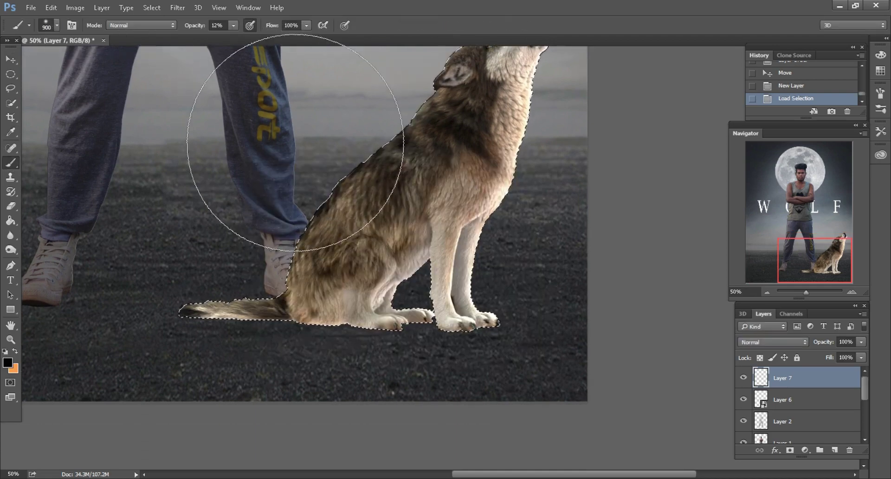
drag(192, 28, 197, 28)
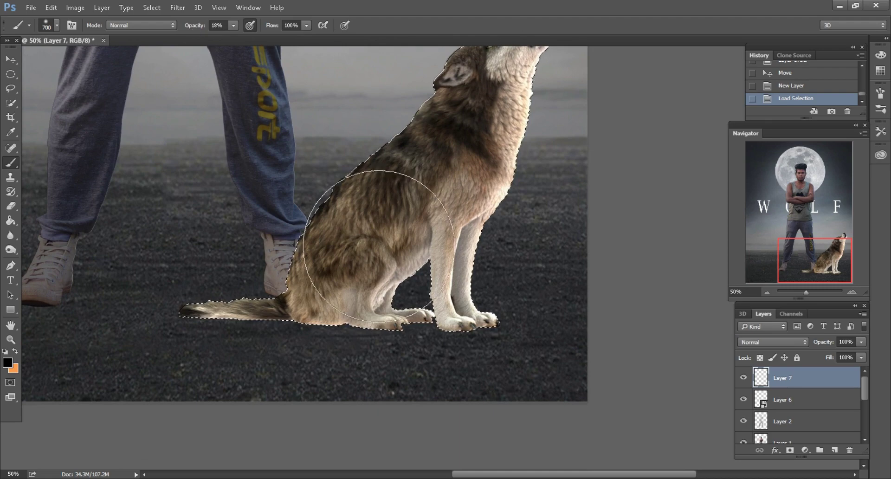
scroll(363, 260, up, 1)
key(bracketright)
key(bracketright)
key(bracketleft)
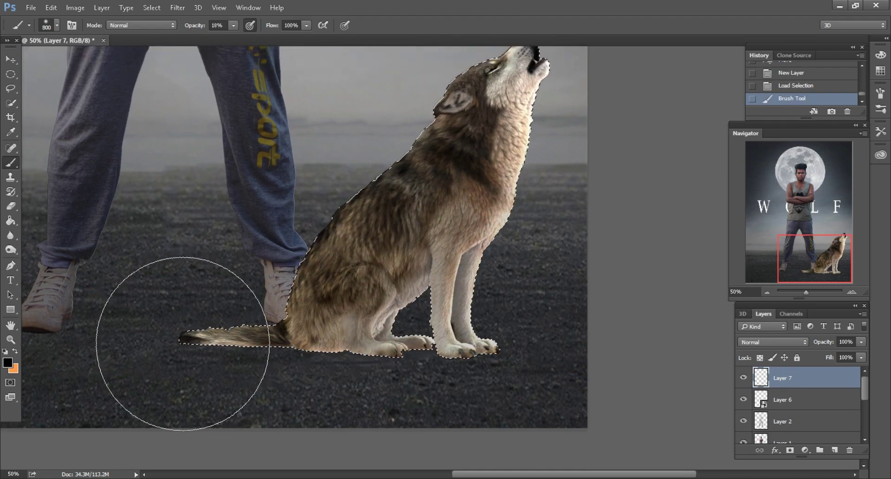
key(bracketleft)
mouse_move(199, 353)
mouse_down()
mouse_move(328, 351)
mouse_move(455, 320)
mouse_up()
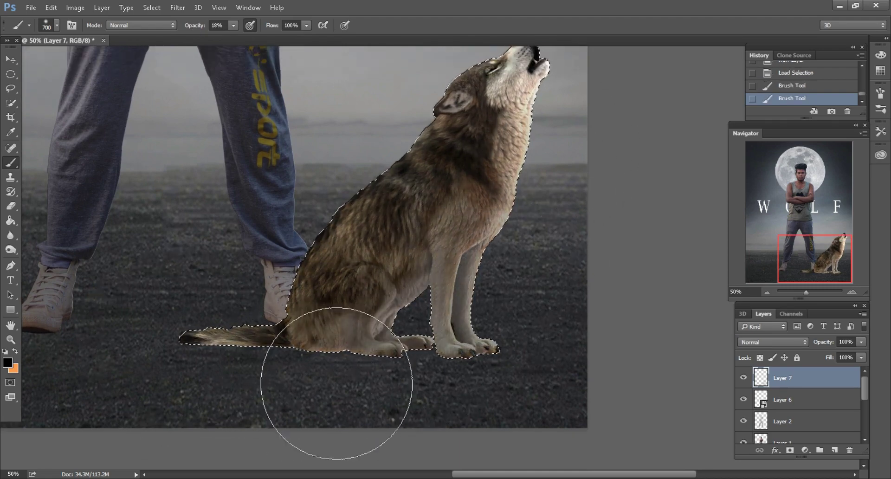
mouse_move(339, 388)
mouse_down()
mouse_move(497, 348)
mouse_move(344, 384)
mouse_up()
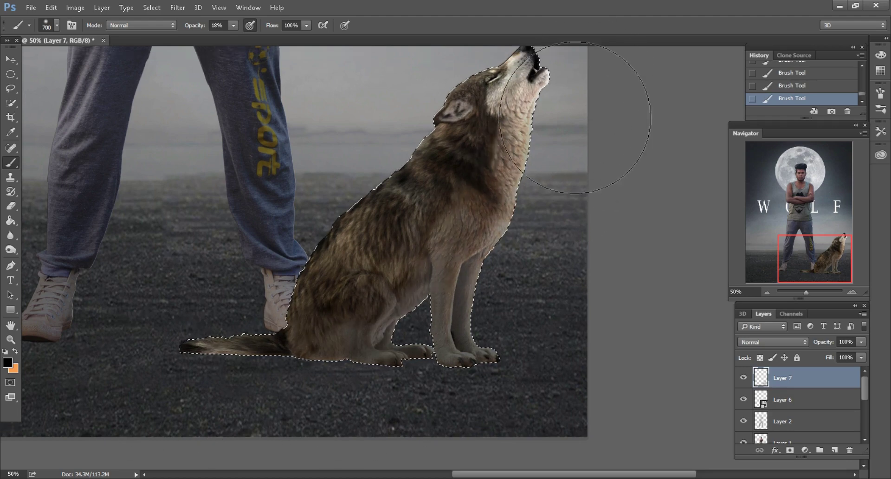
scroll(534, 232, up, 1)
key(bracketleft)
key(bracketleft)
key(bracketleft)
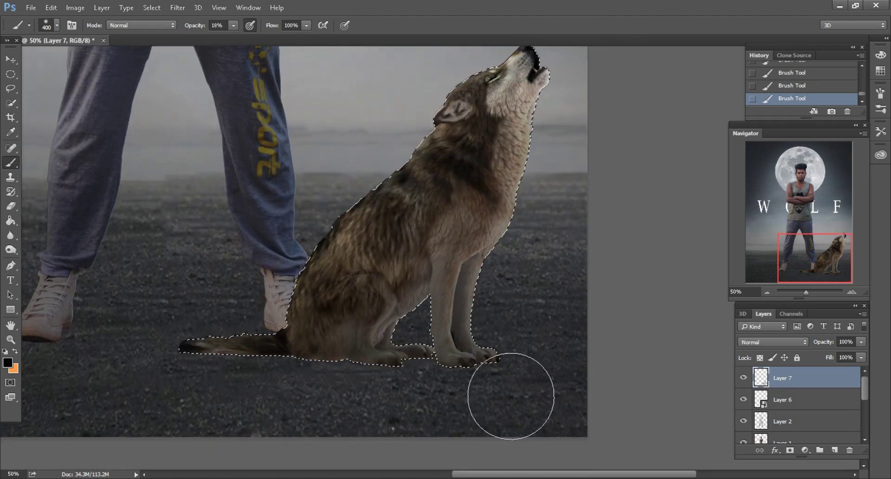
mouse_move(338, 249)
mouse_down()
mouse_move(355, 249)
mouse_move(305, 262)
mouse_move(284, 257)
mouse_up()
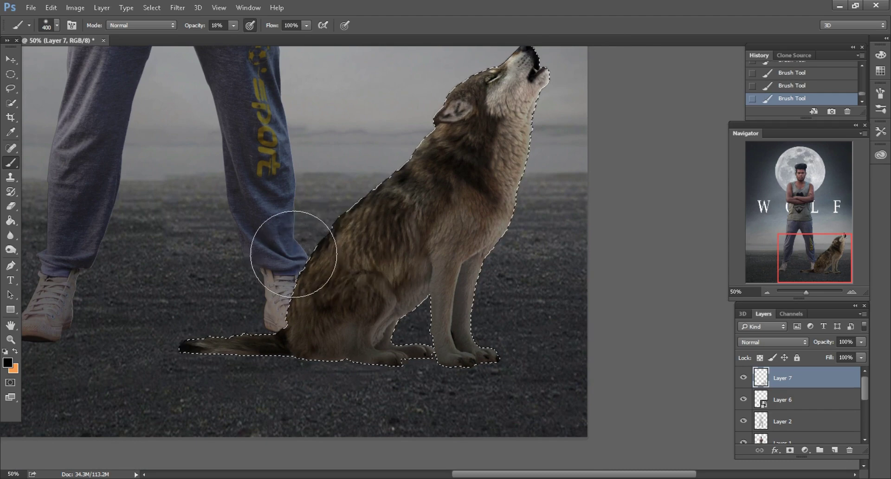
Deselect and make the howling wolf's Layer 6 active
click(11, 88)
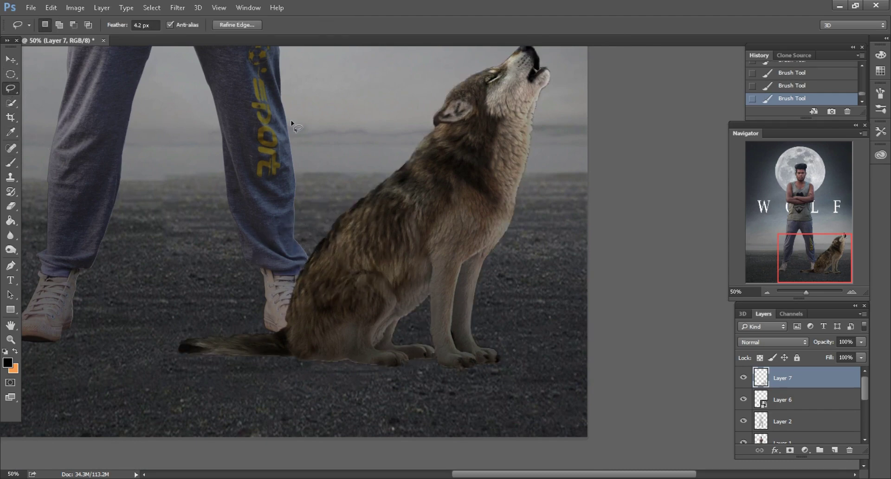
key(ctrl+d)
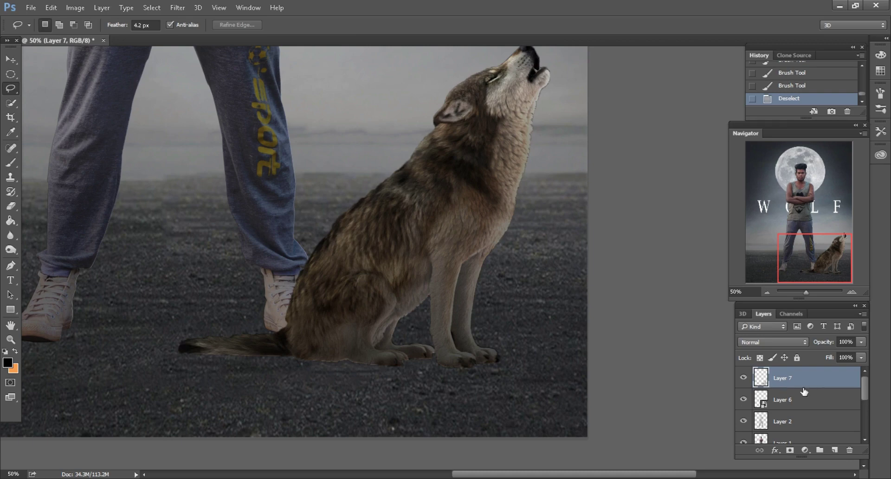
click(805, 395)
click(743, 399)
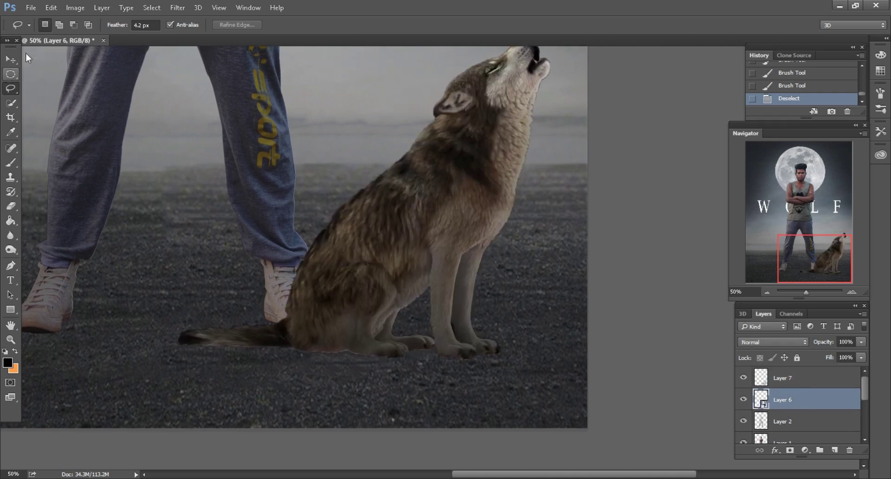
Lower the howling wolf's saturation to -35 with Hue/Saturation
click(11, 60)
click(75, 8)
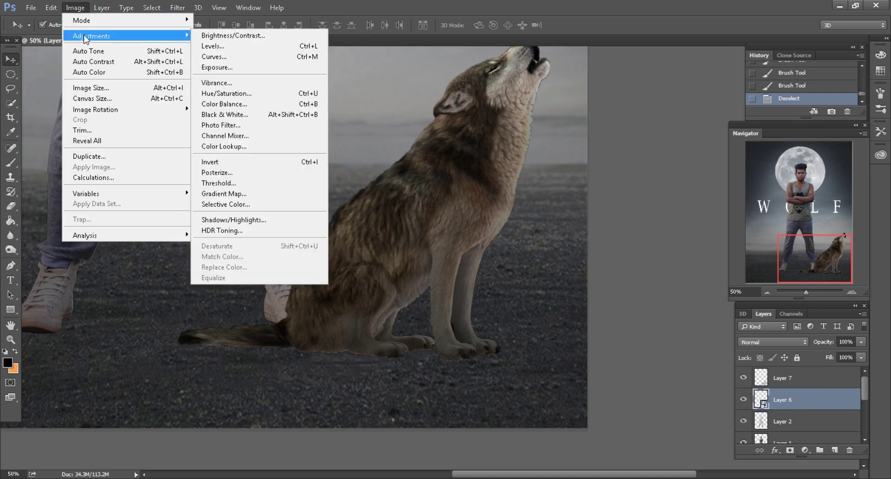
click(226, 94)
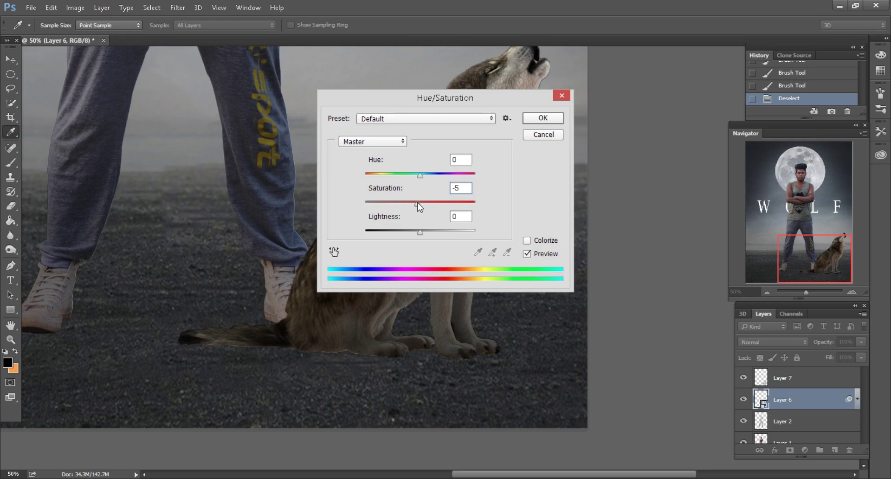
drag(416, 203, 405, 203)
drag(444, 101, 688, 159)
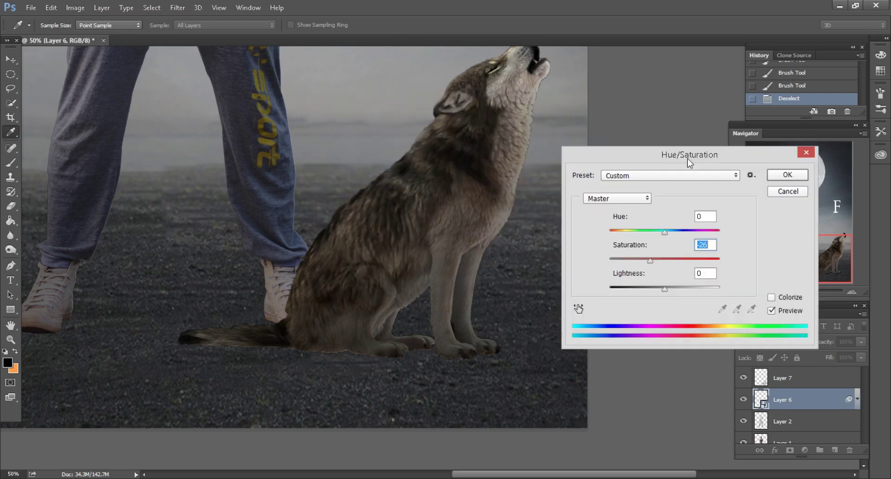
key(ctrl+minus)
key(ctrl+minus)
key(ctrl+minus)
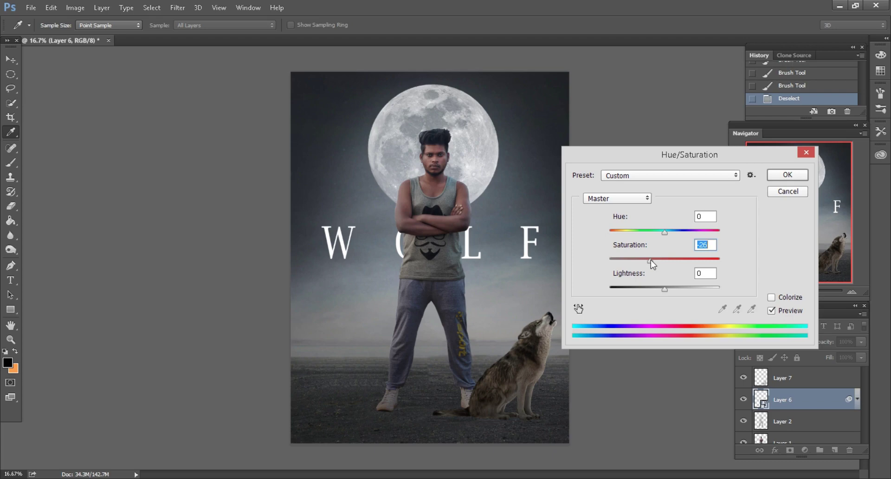
drag(650, 260, 646, 260)
click(788, 175)
Zoom the poster to 25% and open the white wolf image wolf-2809680.png in Photoshop
key(v)
key(ctrl+plus)
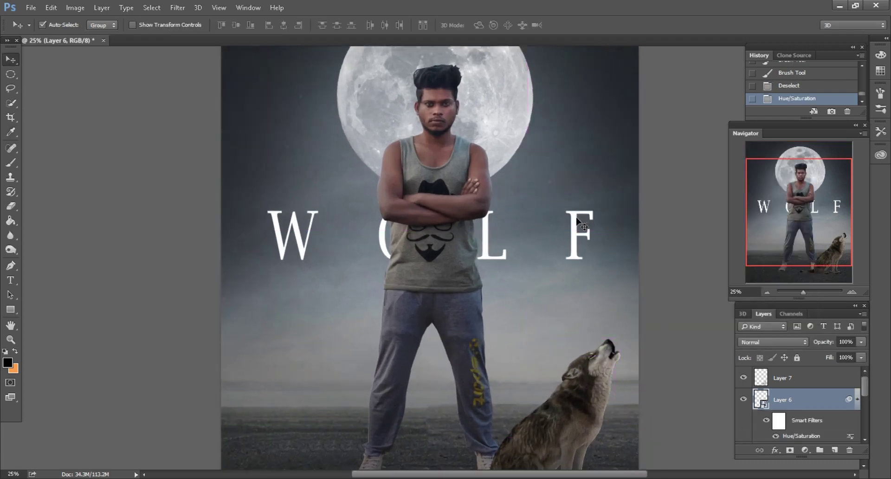
scroll(577, 224, down, 3)
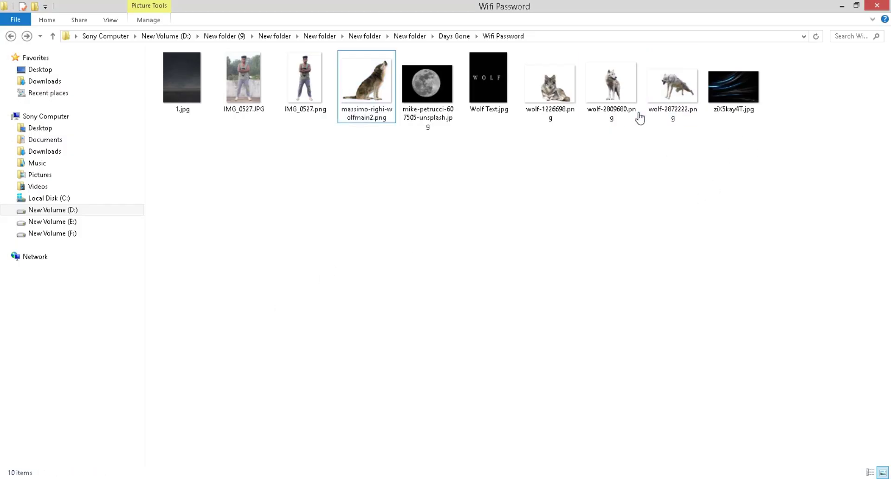
mouse_move(612, 116)
mouse_down()
mouse_move(497, 84)
mouse_move(509, 42)
mouse_up()
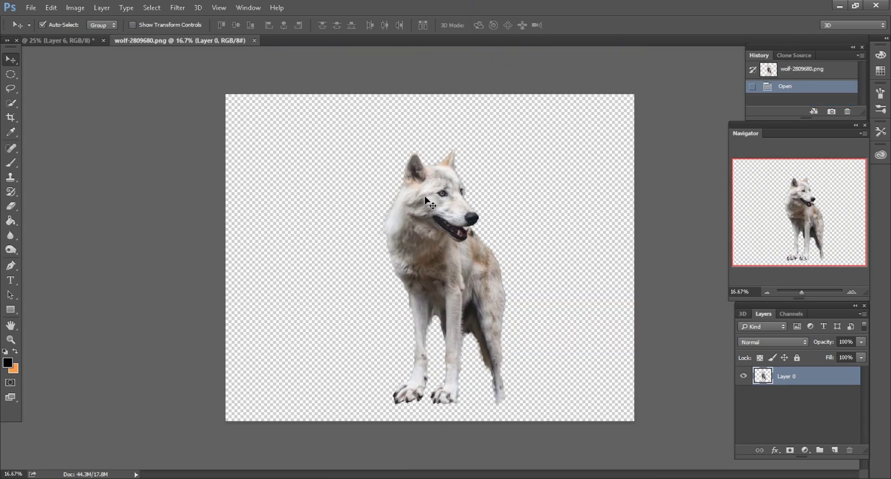
Copy the white wolf into the poster and convert its layer to a smart object
drag(427, 201, 444, 194)
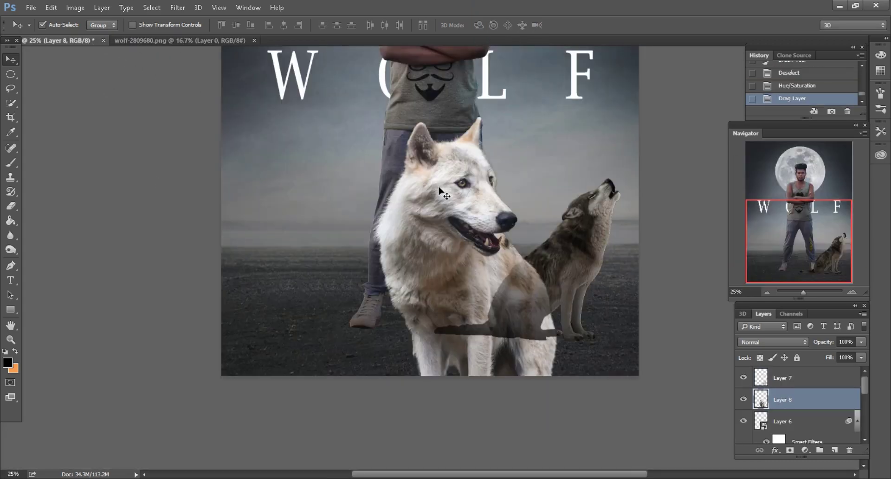
scroll(536, 309, up, 2)
right_click(779, 401)
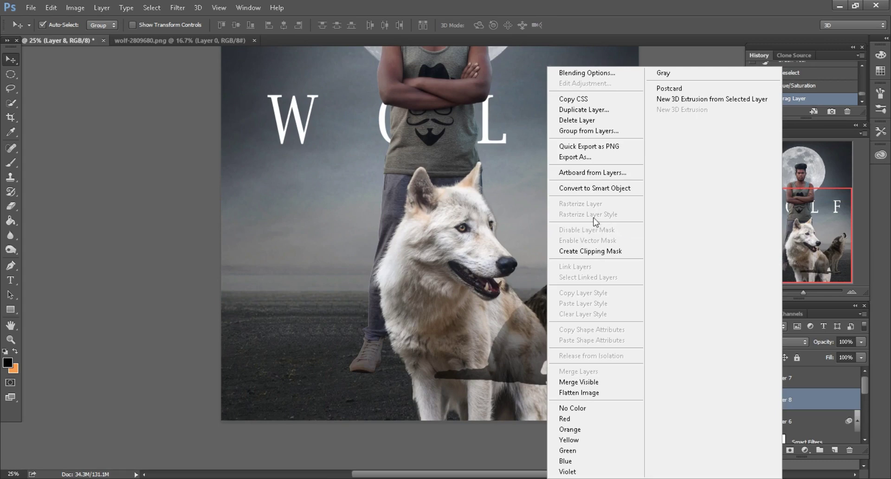
click(586, 189)
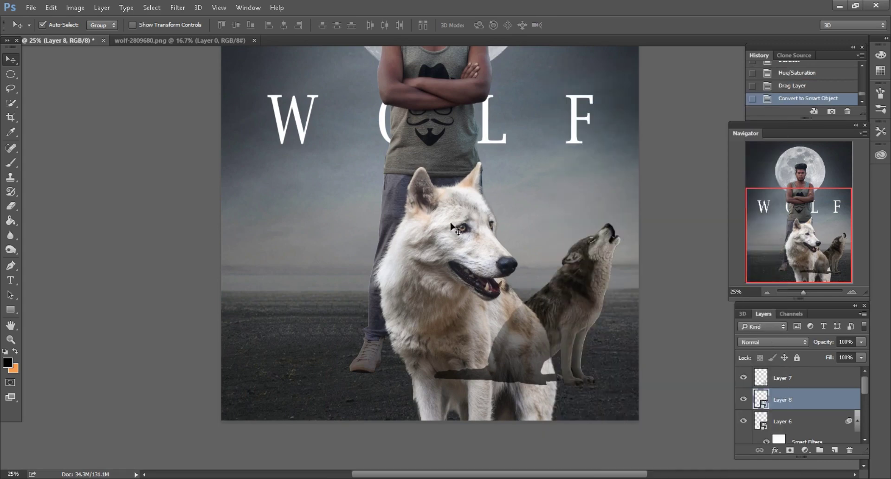
scroll(453, 225, up, 1)
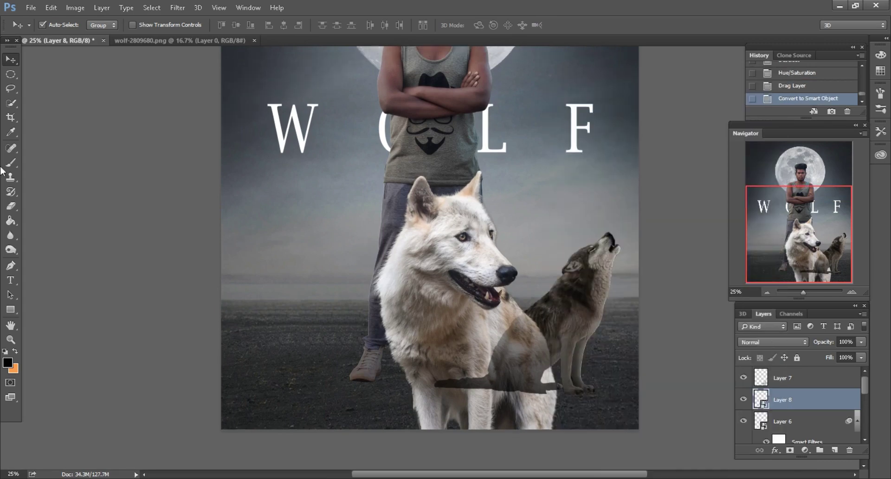
Scale the white wolf proportionally to 46% and move it beside the howling wolf
click(47, 8)
click(75, 212)
click(201, 26)
text(52)
key(Tab)
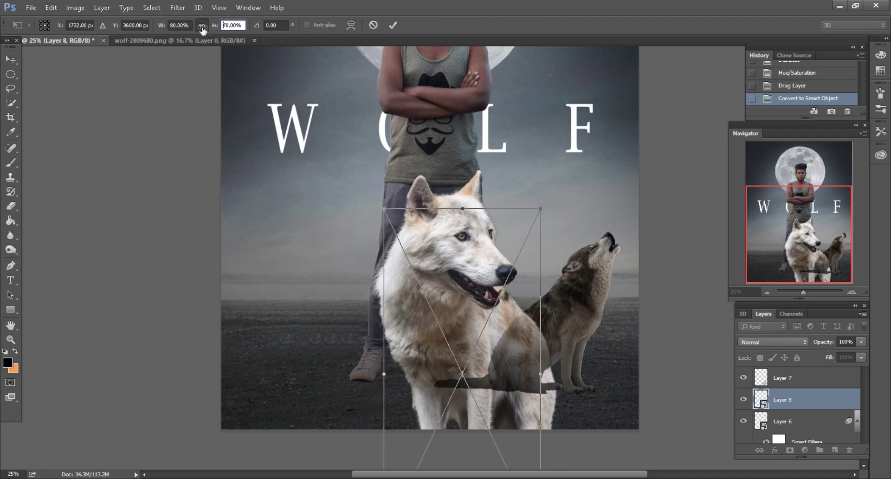
text(58)
key(Tab)
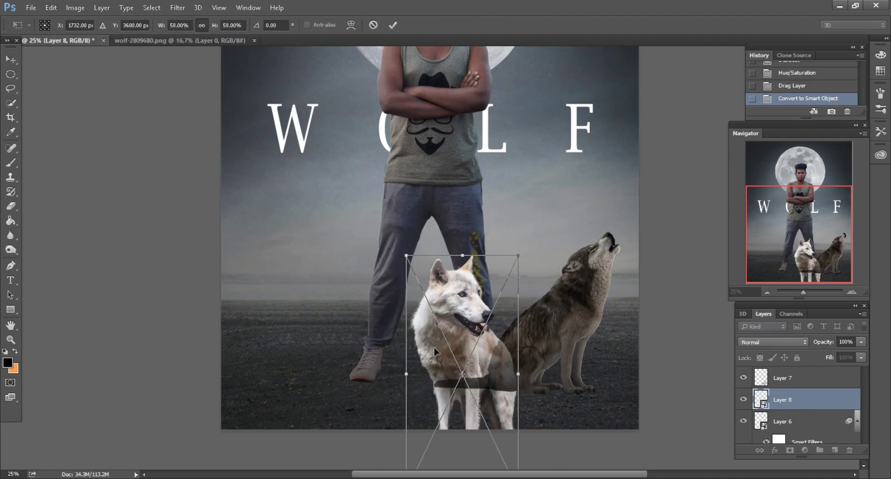
mouse_move(448, 328)
mouse_down()
mouse_move(483, 191)
mouse_move(478, 204)
mouse_up()
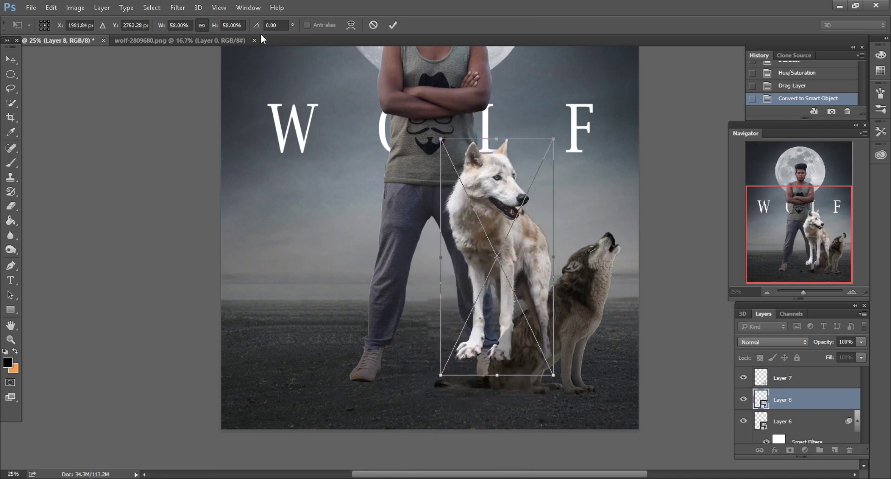
key(Down)
key(Down)
key(Down)
key(Down)
key(Down)
key(Down)
key(Down)
key(Down)
key(Down)
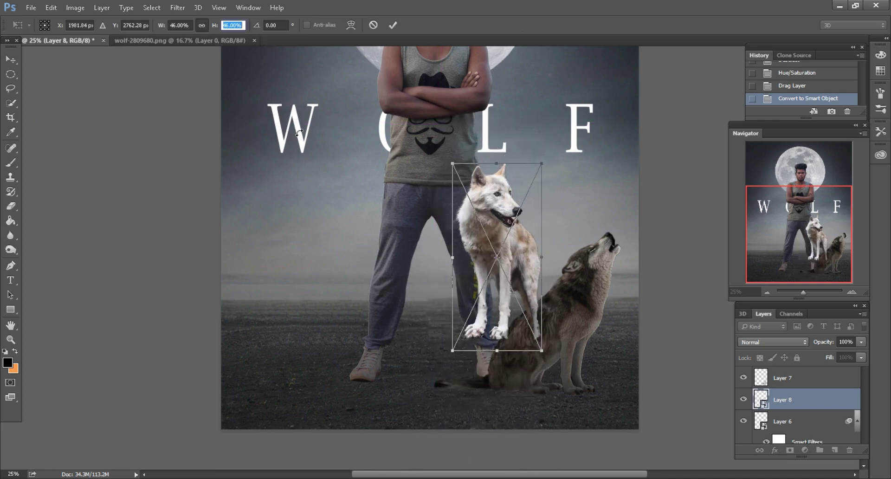
drag(481, 221, 514, 219)
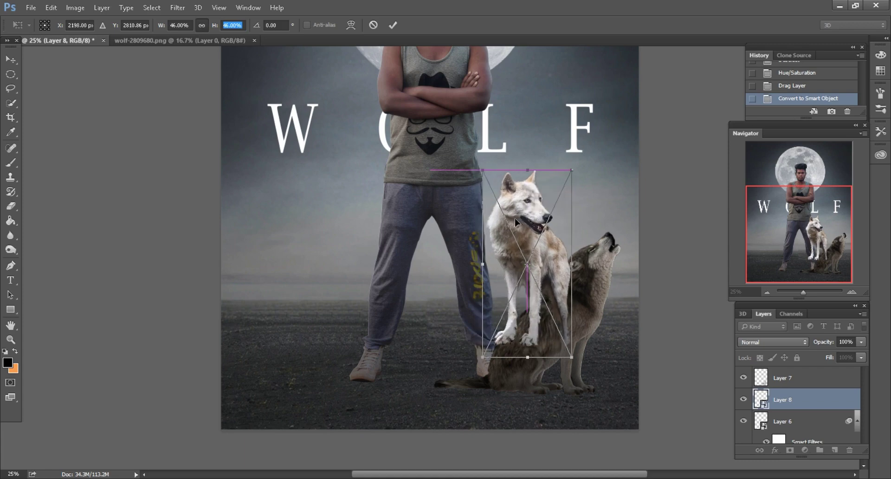
scroll(514, 219, down, 1)
scroll(514, 218, down, 2)
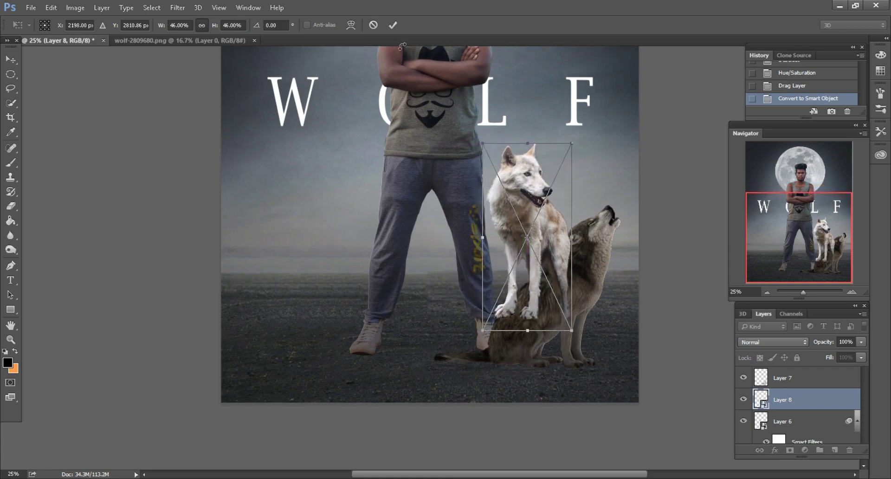
Commit the white wolf at 46%, move Layer 8 beneath Layer 6, and nudge it lower
click(393, 29)
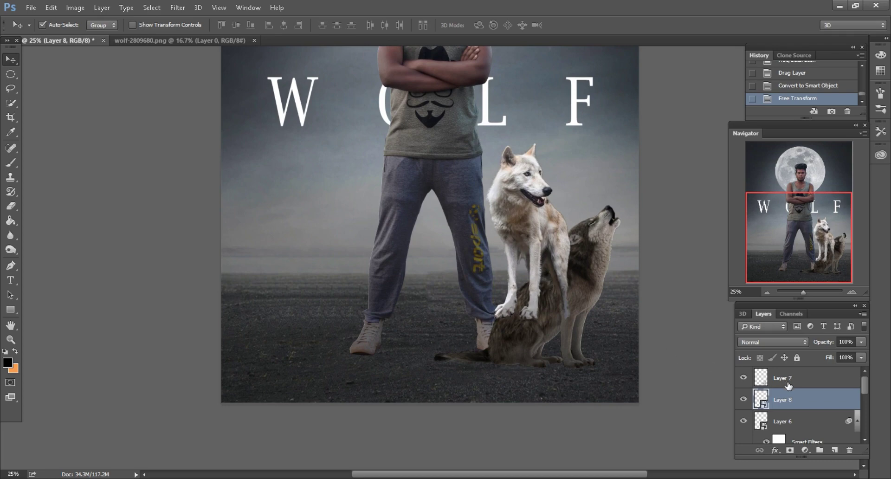
drag(793, 402, 795, 411)
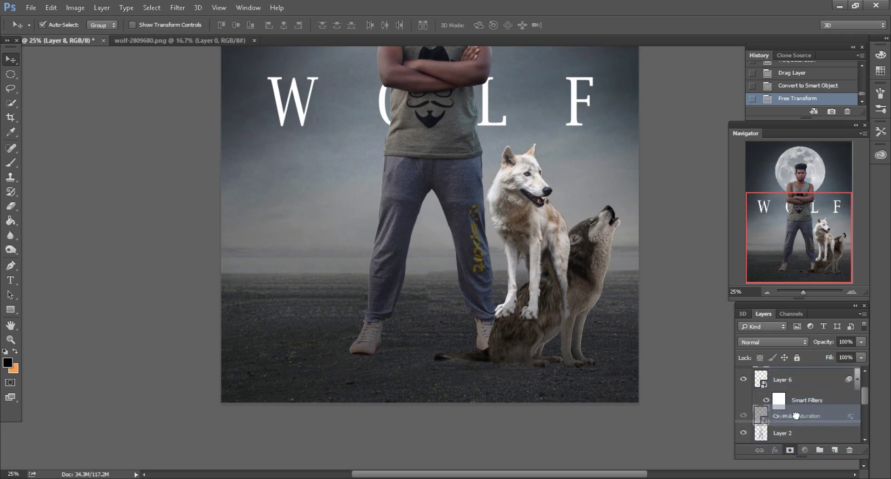
drag(794, 412, 793, 421)
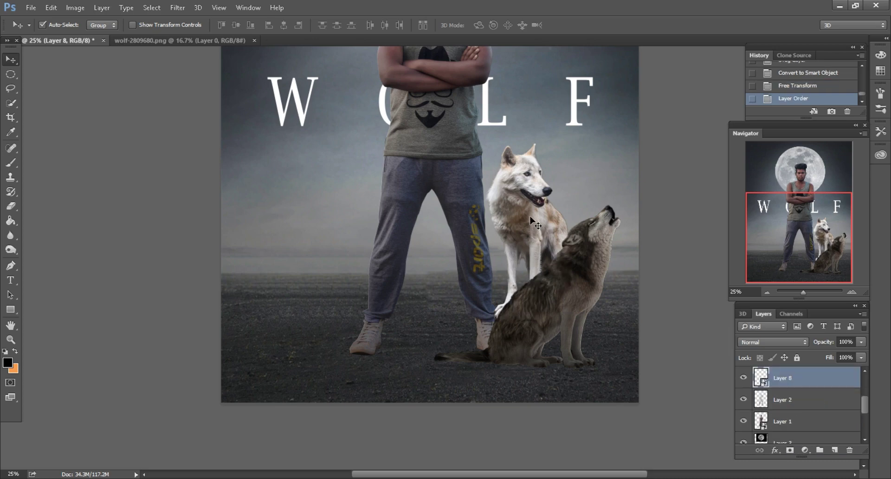
drag(531, 220, 533, 230)
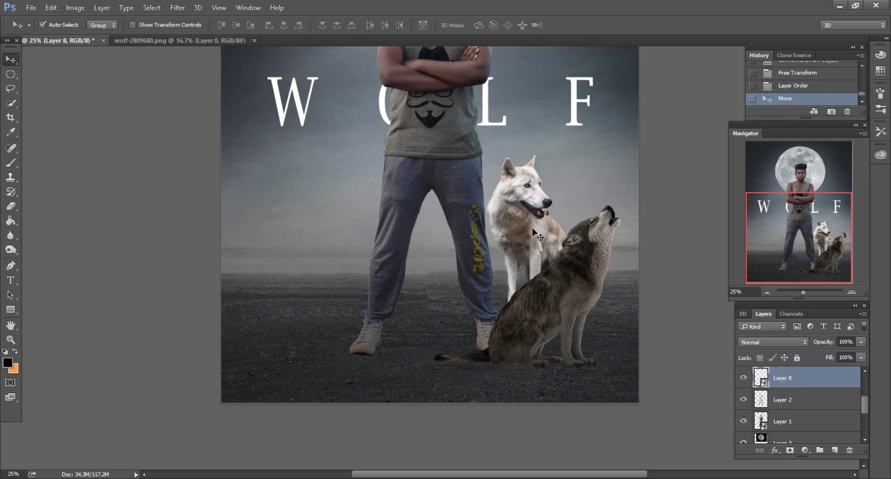
scroll(534, 231, up, 2)
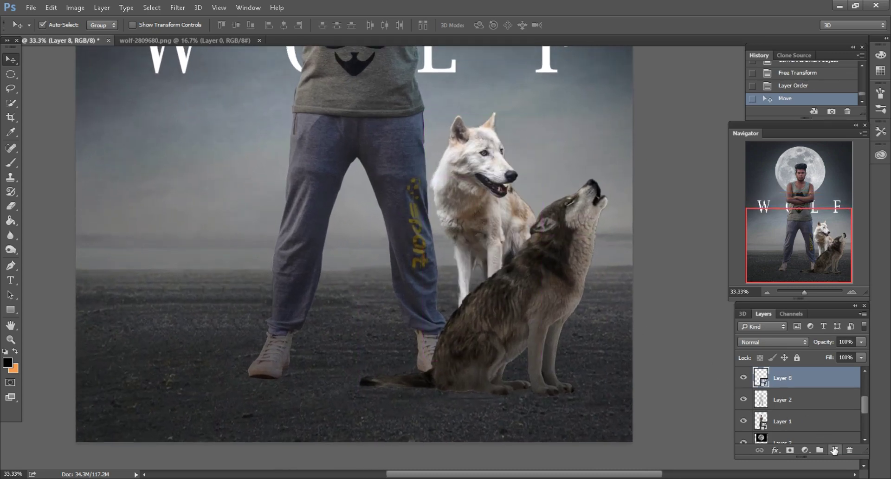
Add Layer 9, load the wolves' selection, and brush dark shading over the white and lower wolf
click(834, 450)
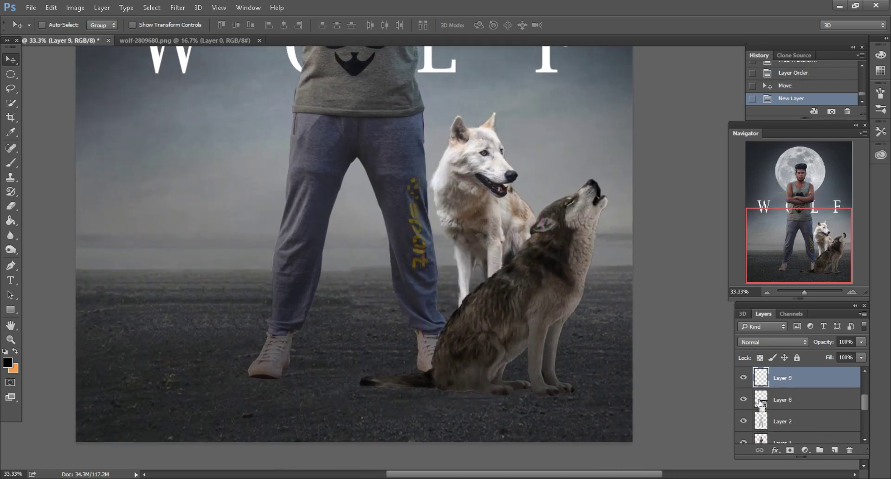
ctrl+click(760, 402)
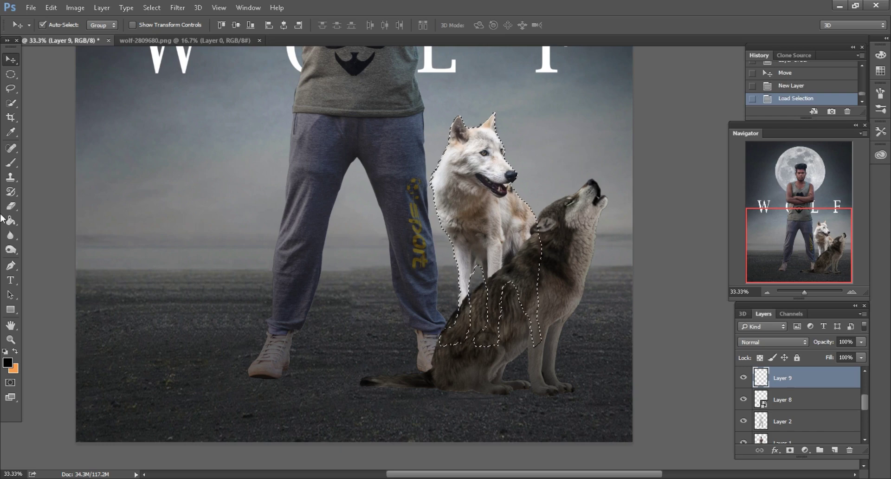
click(11, 162)
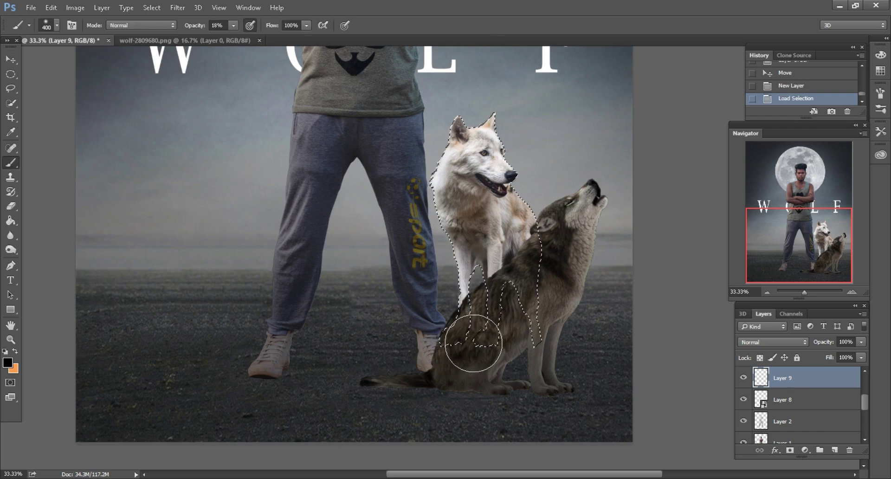
mouse_move(473, 334)
mouse_down()
mouse_move(497, 298)
mouse_move(508, 110)
mouse_move(528, 279)
mouse_move(488, 338)
mouse_move(447, 222)
mouse_move(462, 180)
mouse_move(475, 320)
mouse_move(453, 254)
mouse_up()
mouse_move(536, 284)
mouse_down()
mouse_move(471, 381)
mouse_move(469, 318)
mouse_move(546, 319)
mouse_up()
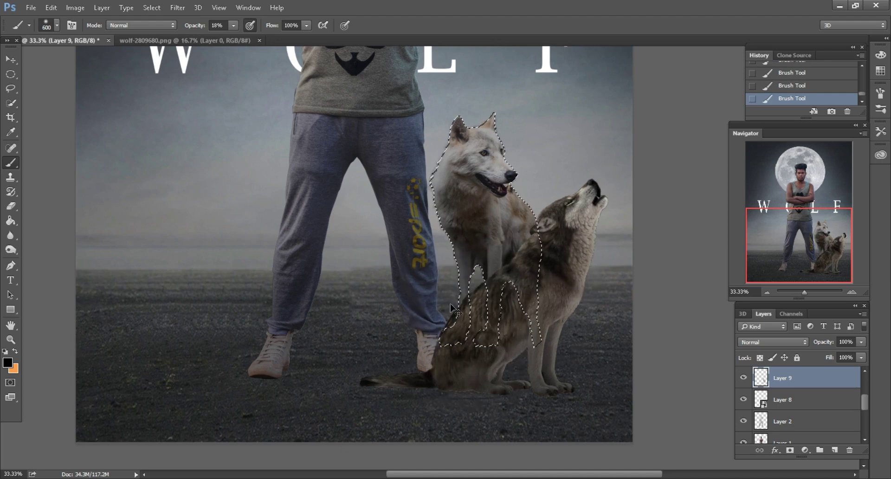
Clear the selection and open the snarling wolf image wolf-2872222.png
scroll(186, 209, left, 1)
key(l)
key(ctrl+d)
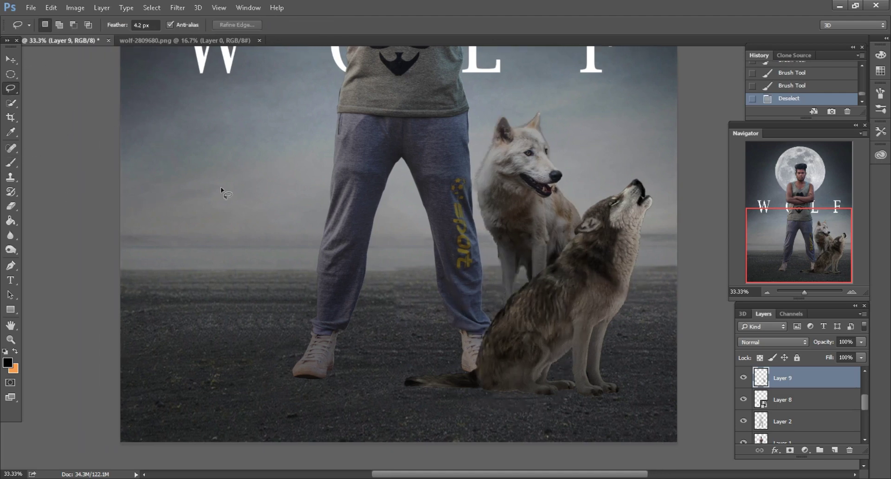
scroll(221, 188, down, 1)
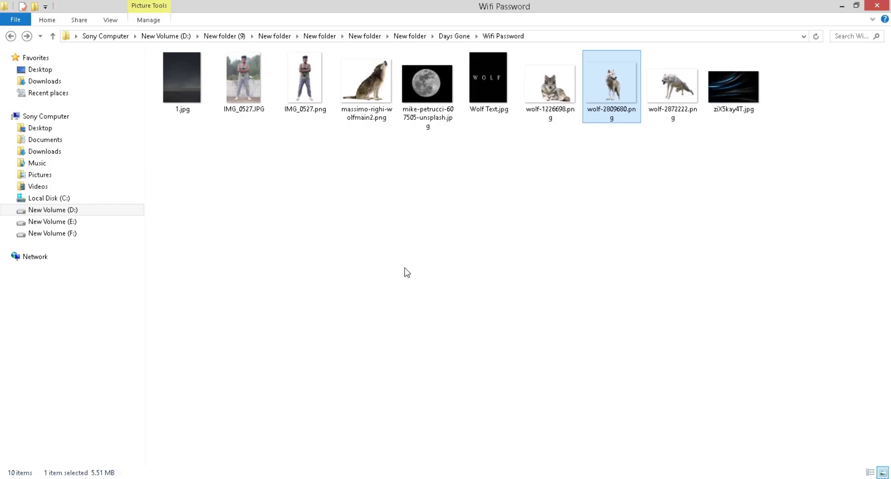
mouse_move(650, 116)
mouse_down()
mouse_move(452, 366)
mouse_move(512, 34)
mouse_up()
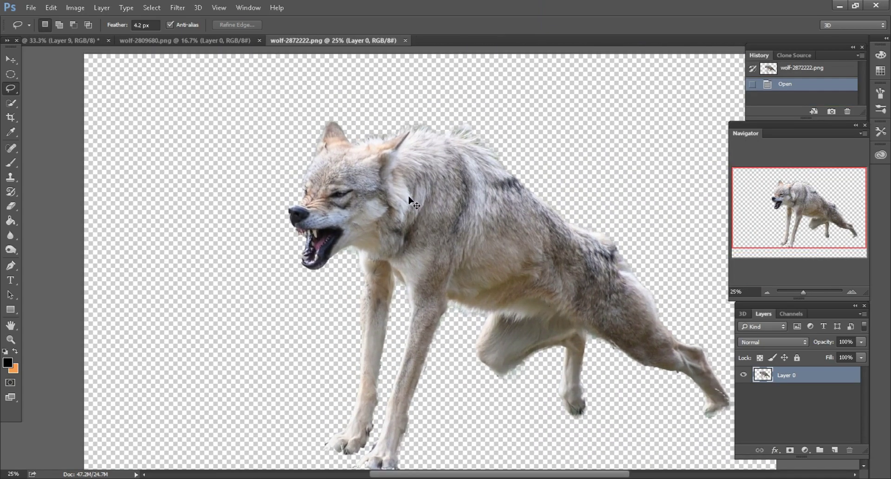
Place the snarling wolf into the poster as a new layer and move it up and left
key(ctrl+plus)
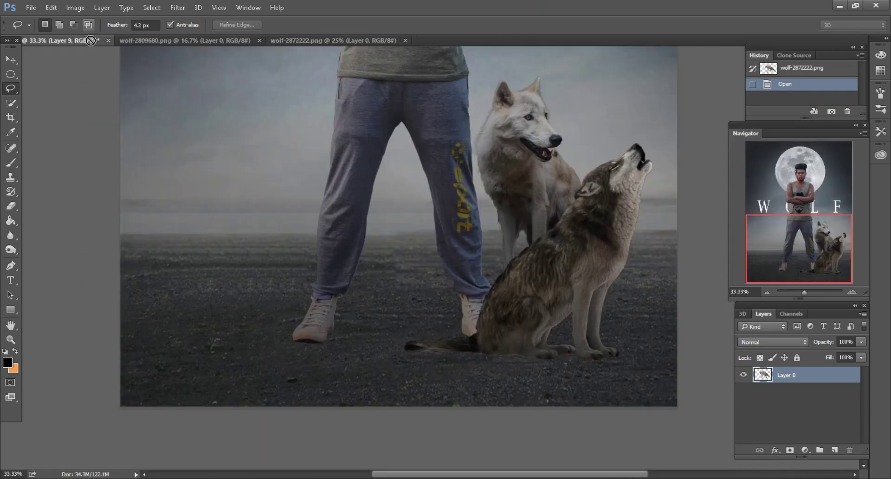
drag(88, 33, 486, 310)
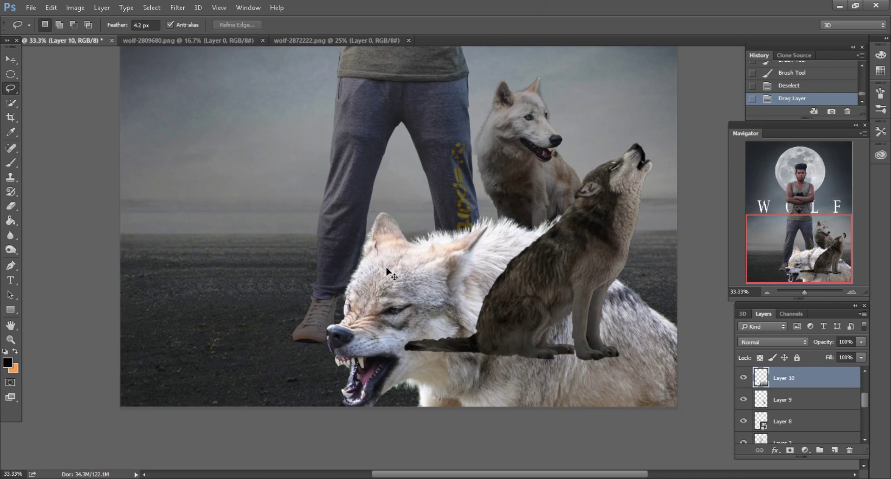
drag(386, 270, 268, 136)
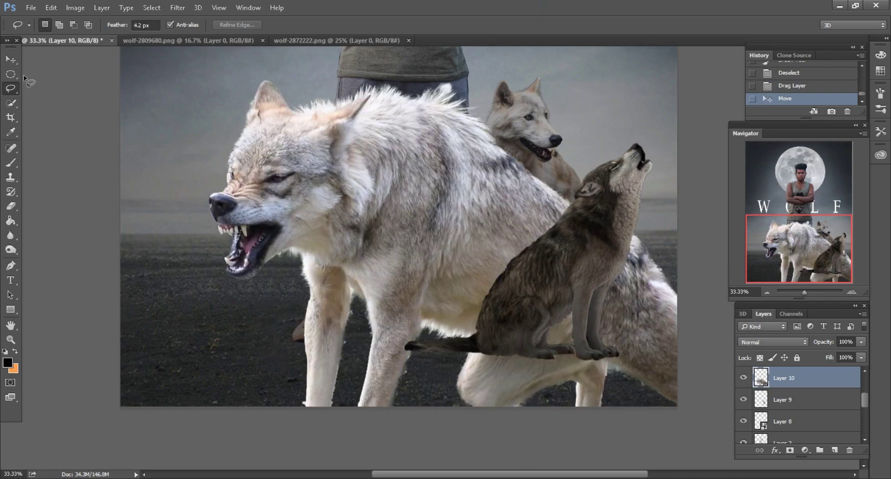
click(2, 57)
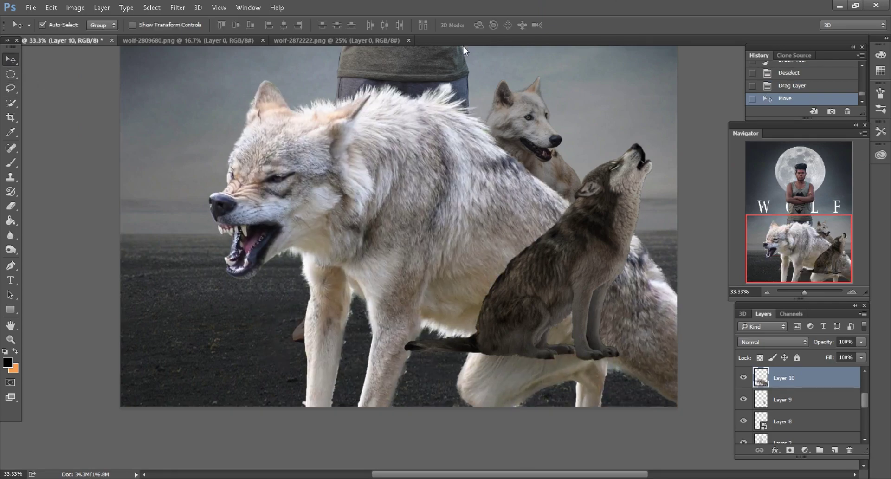
Close both wolf source images and convert the snarling wolf's Layer 10 to a smart object
drag(383, 41, 419, 191)
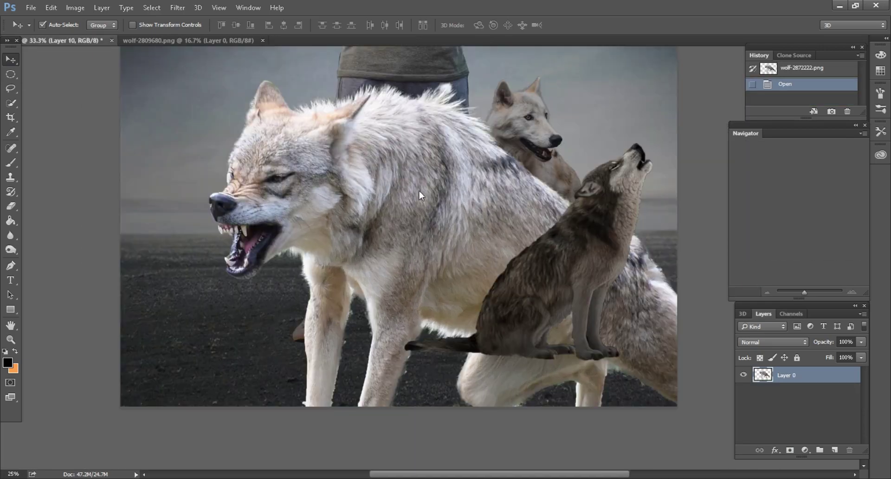
drag(235, 41, 454, 255)
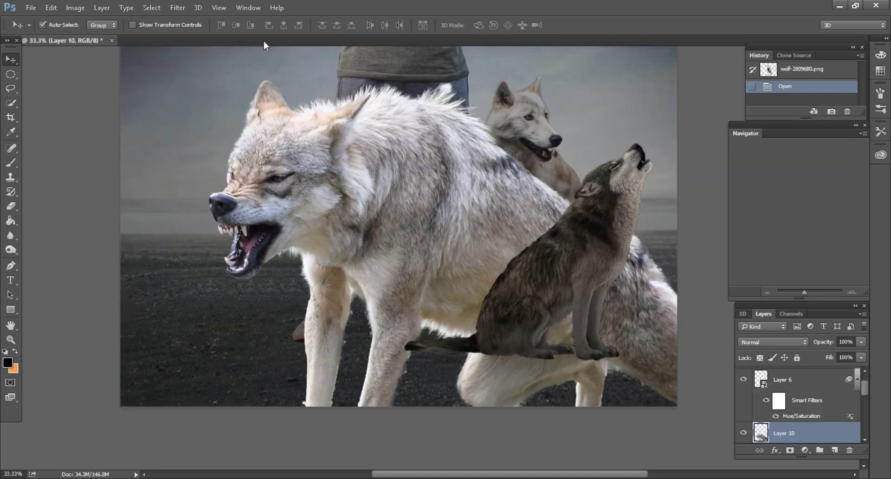
right_click(791, 439)
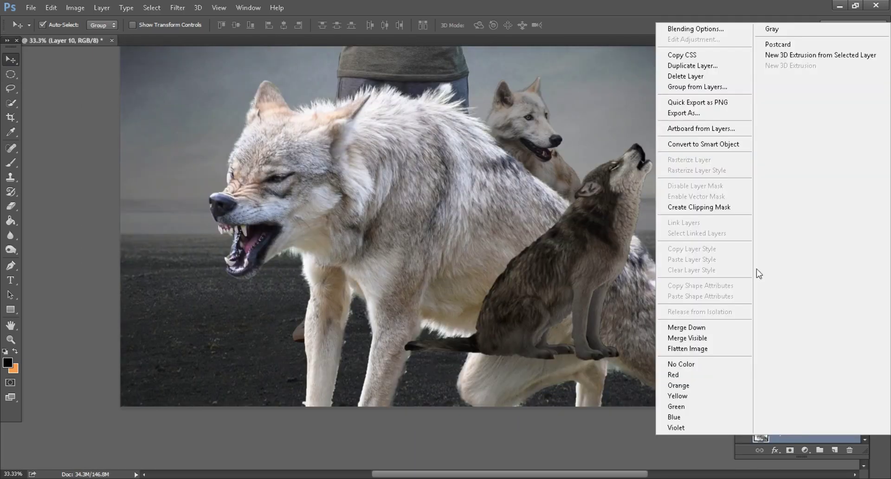
click(706, 145)
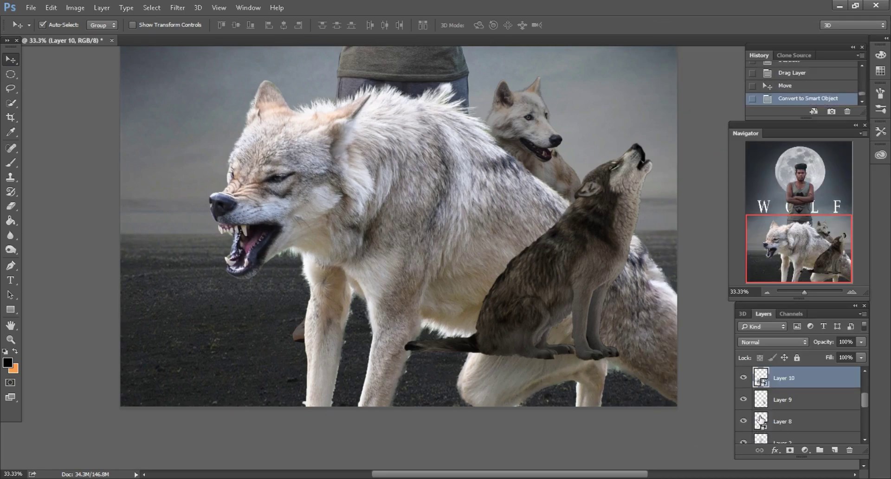
click(51, 8)
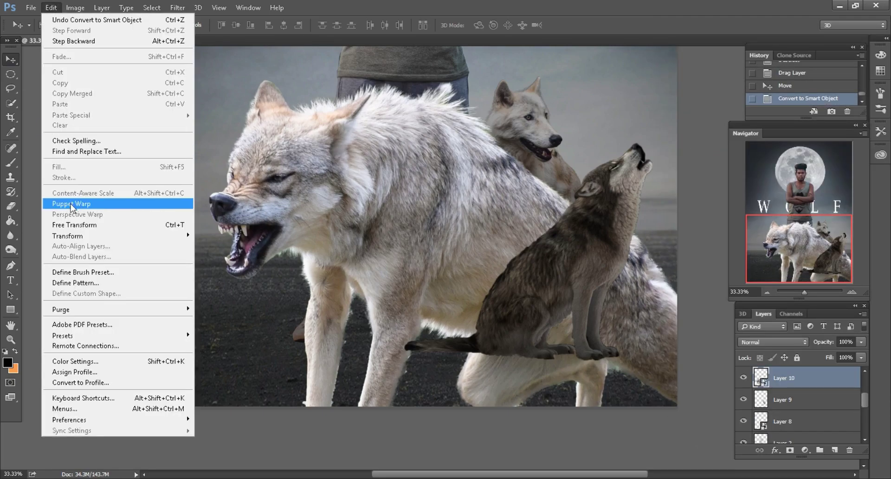
Free-transform the snarling wolf to 50% and set it on the ground left of the man's legs
click(70, 226)
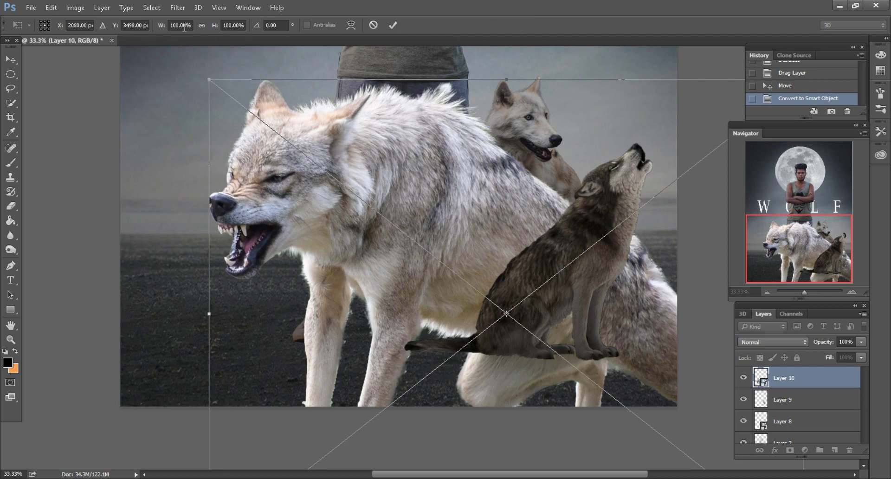
drag(215, 27, 190, 27)
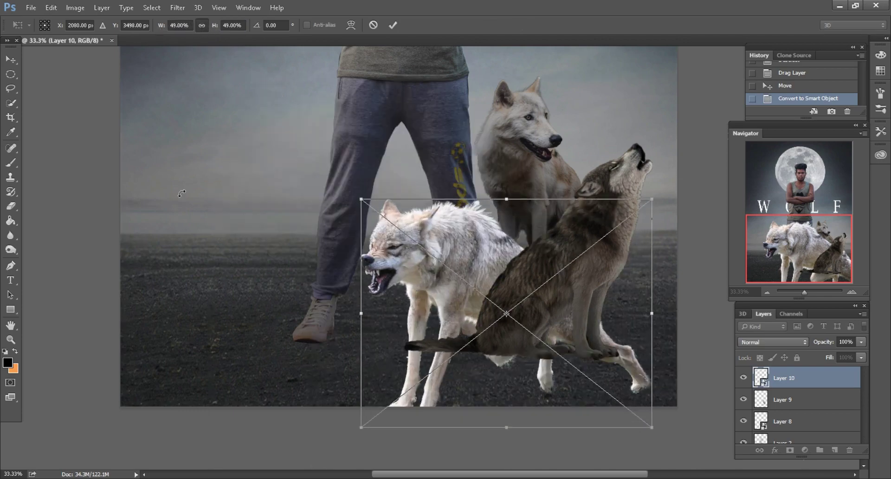
drag(462, 249, 280, 148)
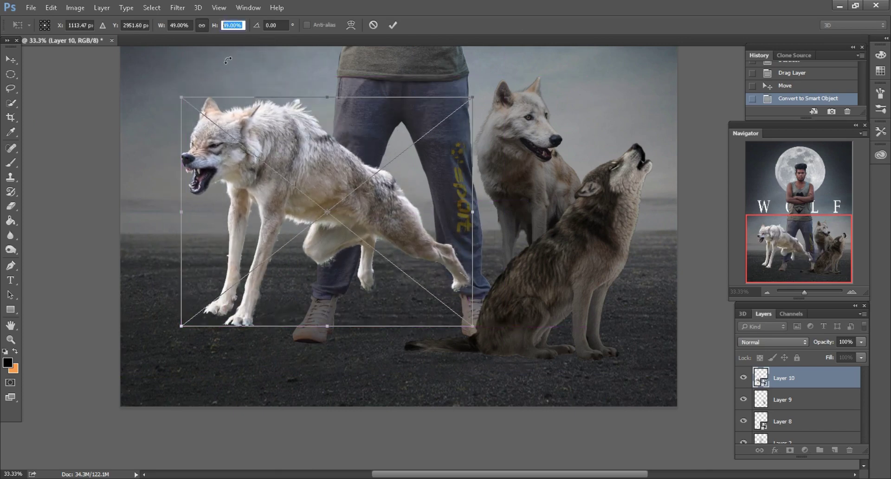
key(Up)
key(Up)
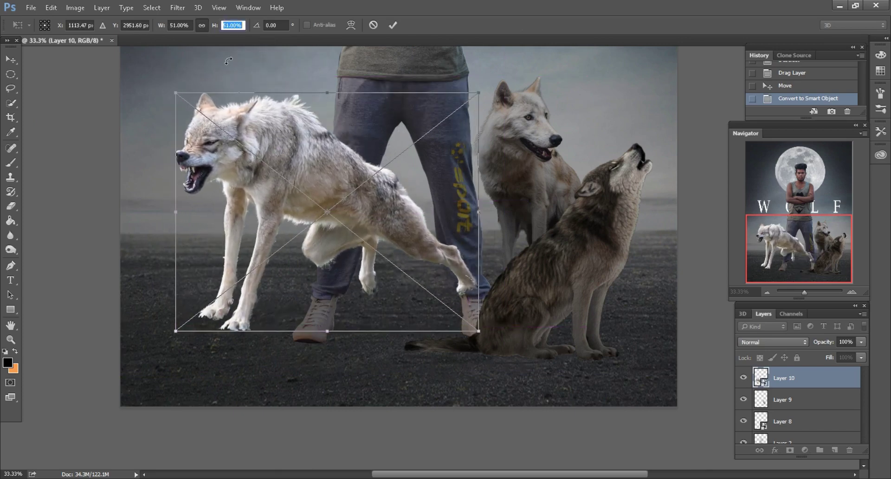
key(Down)
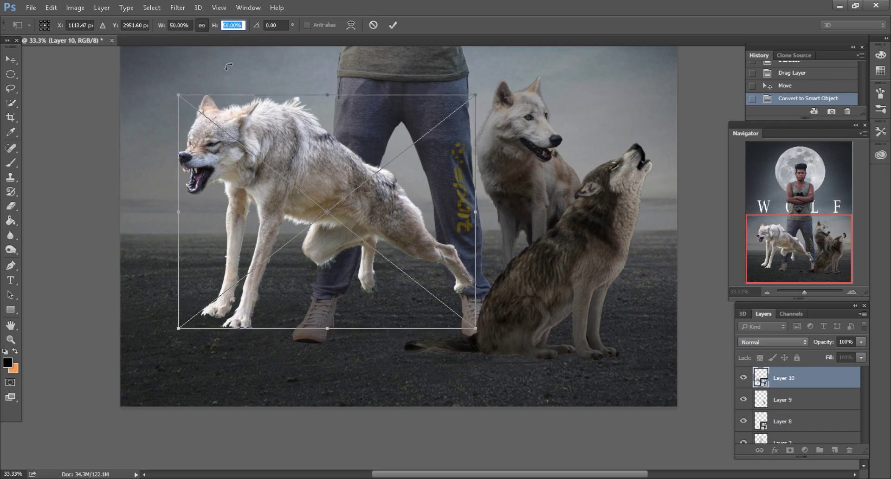
mouse_move(277, 138)
mouse_down()
mouse_move(270, 145)
mouse_move(272, 130)
mouse_up()
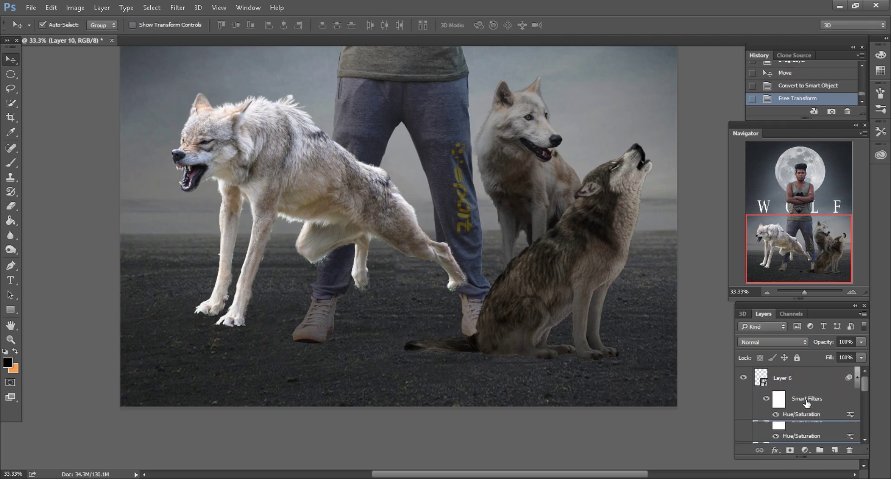
Nudge the snarling wolf slightly lower onto the ground
scroll(807, 405, down, 1)
scroll(807, 405, down, 1)
scroll(806, 405, down, 2)
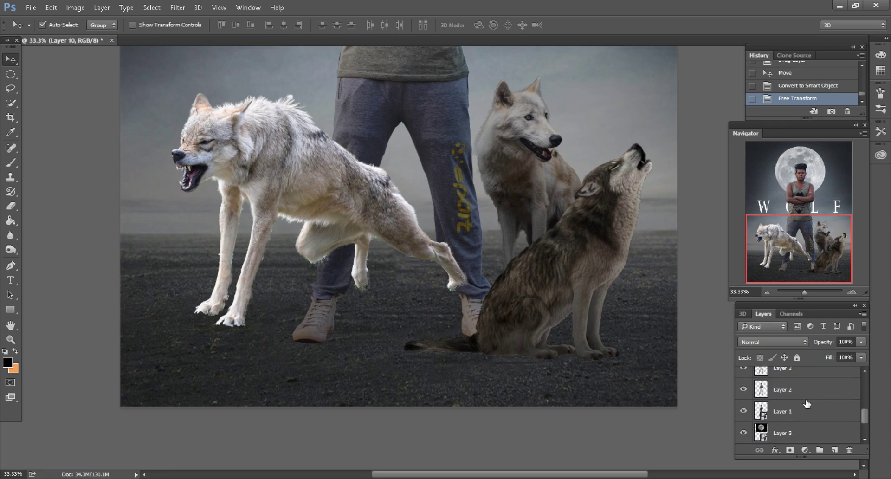
scroll(806, 403, up, 1)
drag(791, 377, 791, 422)
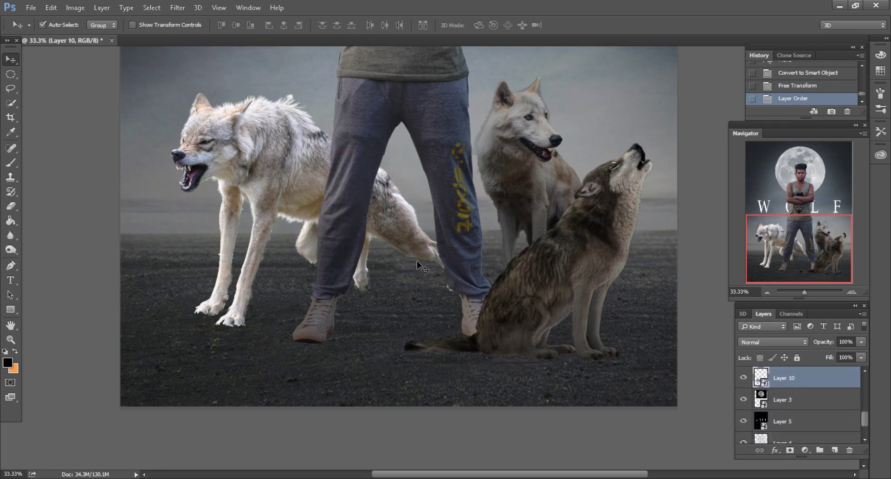
drag(400, 228, 400, 235)
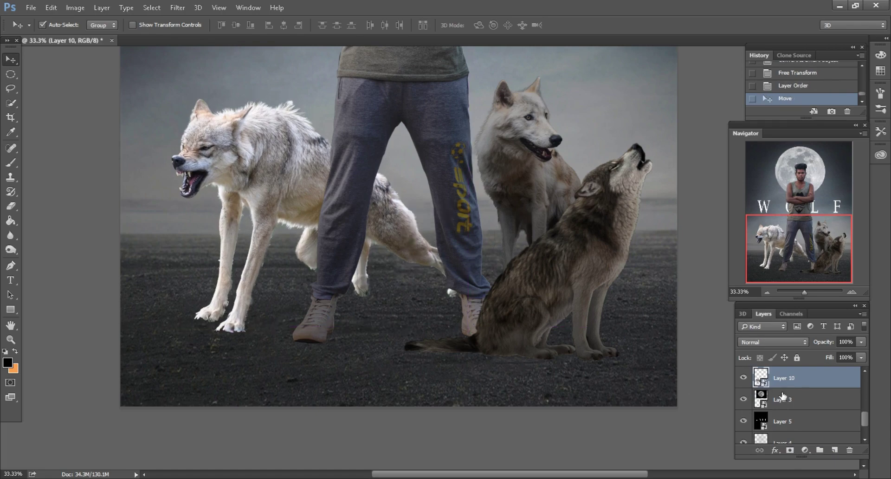
On a new Layer 11, load the wolf's outline and paint soft black shadow around its legs
click(835, 450)
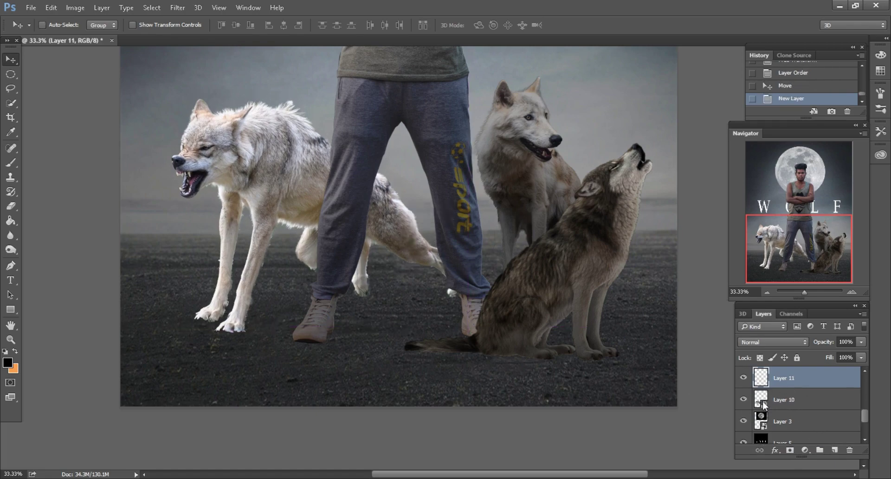
ctrl+click(765, 405)
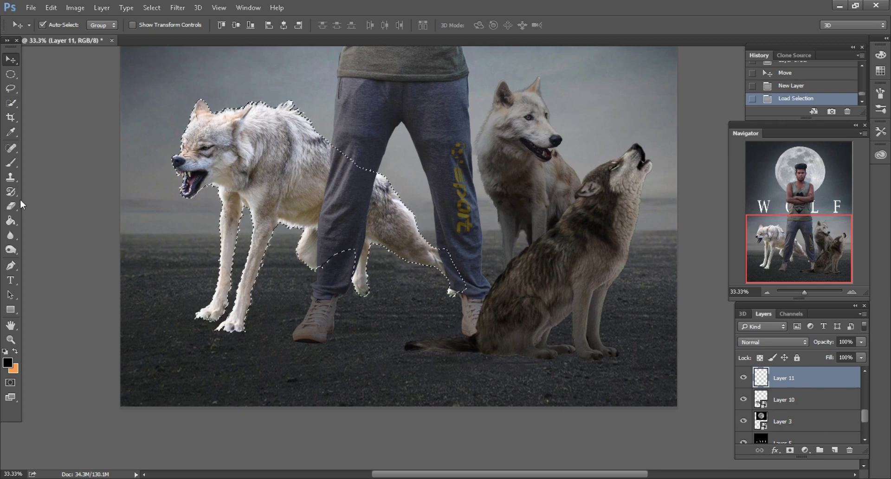
click(10, 163)
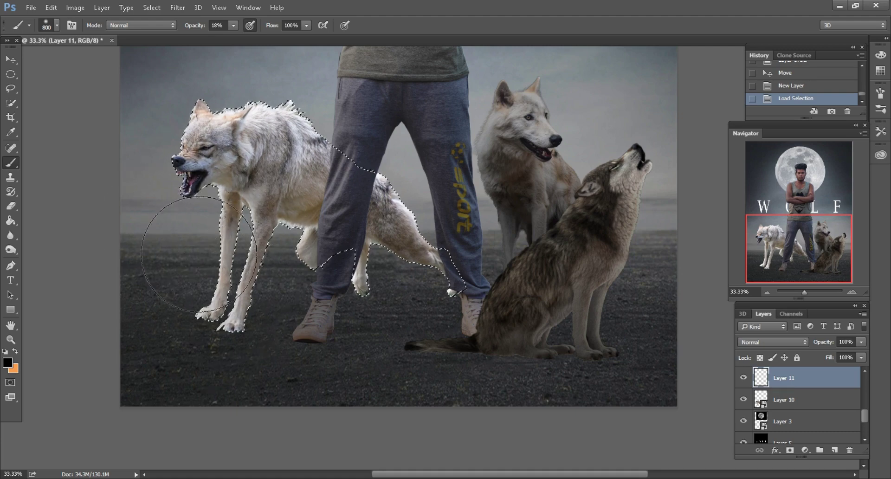
drag(411, 220, 366, 286)
scroll(374, 279, down, 1)
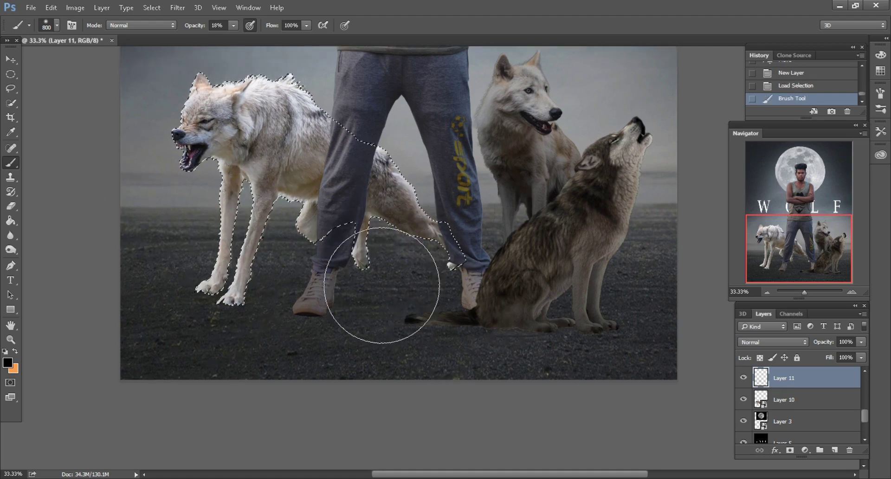
key(bracketleft)
key(bracketleft)
mouse_move(308, 259)
mouse_down()
mouse_move(235, 208)
mouse_move(212, 324)
mouse_up()
Keep brushing dark shading over the wolf at varying brush sizes, then deselect
key(bracketright)
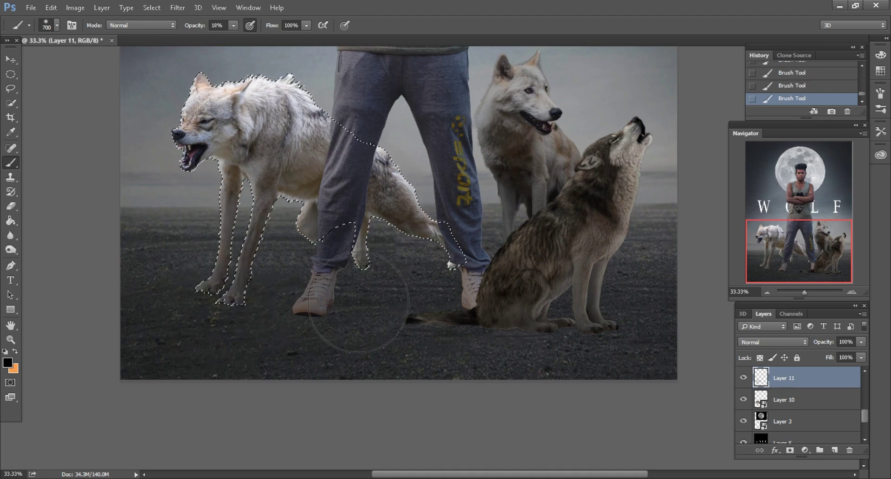
scroll(410, 261, up, 2)
key(bracketright)
key(bracketright)
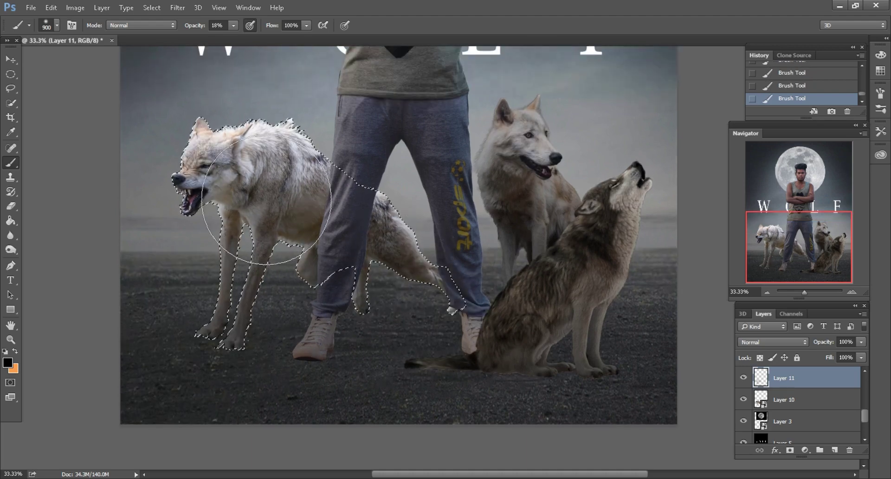
scroll(119, 222, left, 2)
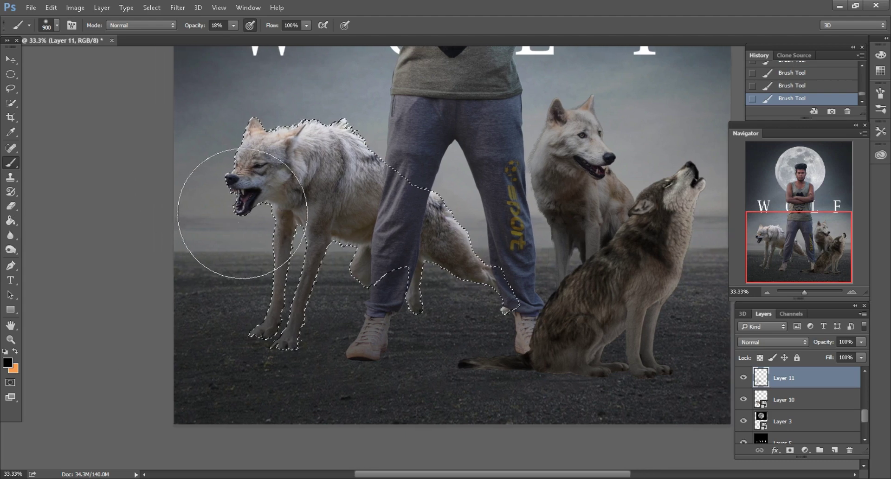
key(bracketleft)
key(bracketleft)
key(bracketleft)
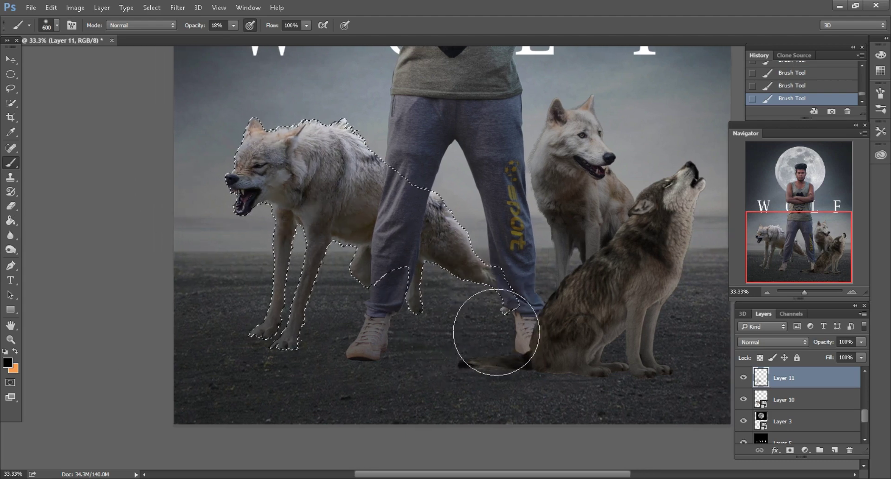
key(bracketleft)
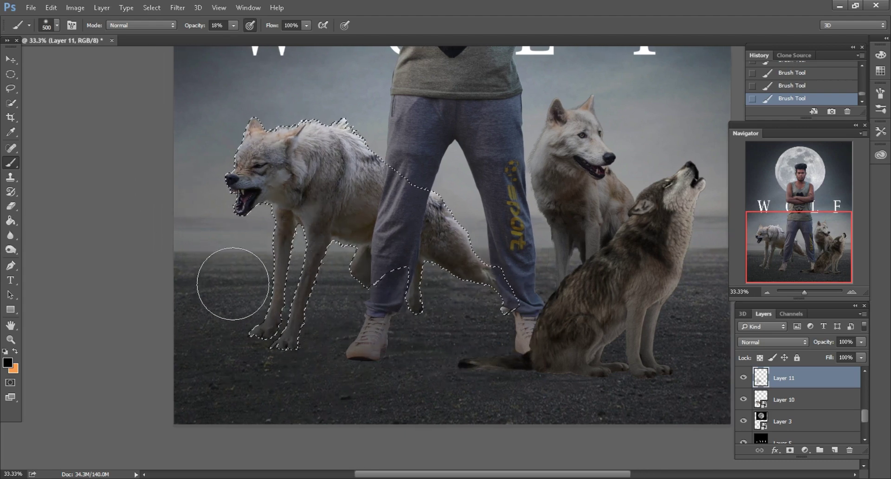
key(bracketright)
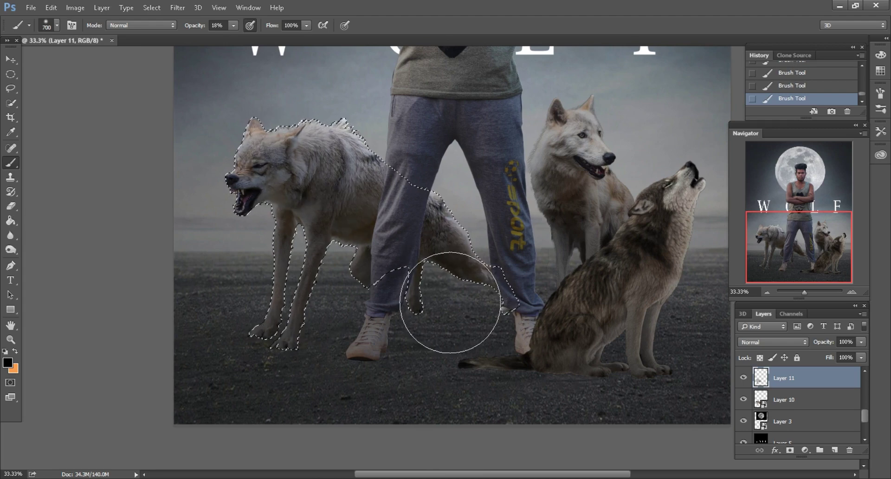
key(bracketright)
scroll(433, 309, down, 1)
scroll(432, 308, down, 2)
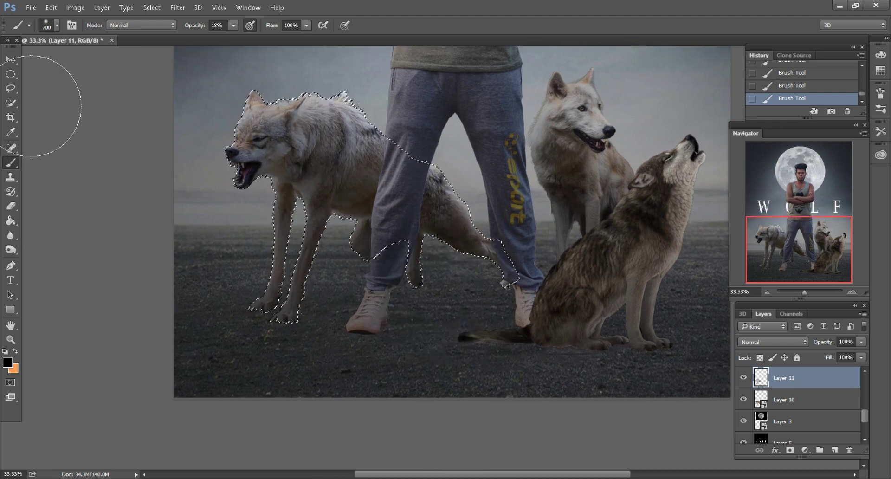
key(ctrl+d)
Open wolf-1226698.png from the source-image folder as its own Photoshop document
scroll(384, 261, down, 3)
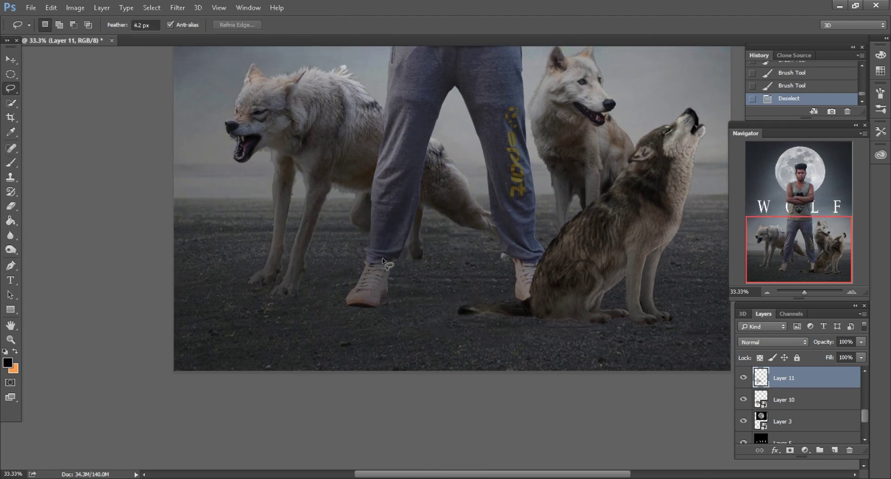
scroll(383, 261, down, 3)
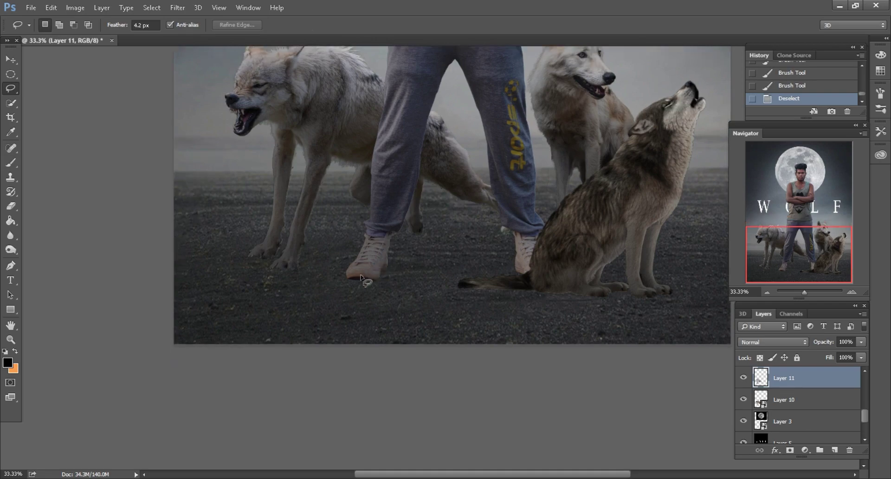
scroll(247, 350, down, 3)
key(alt+Tab)
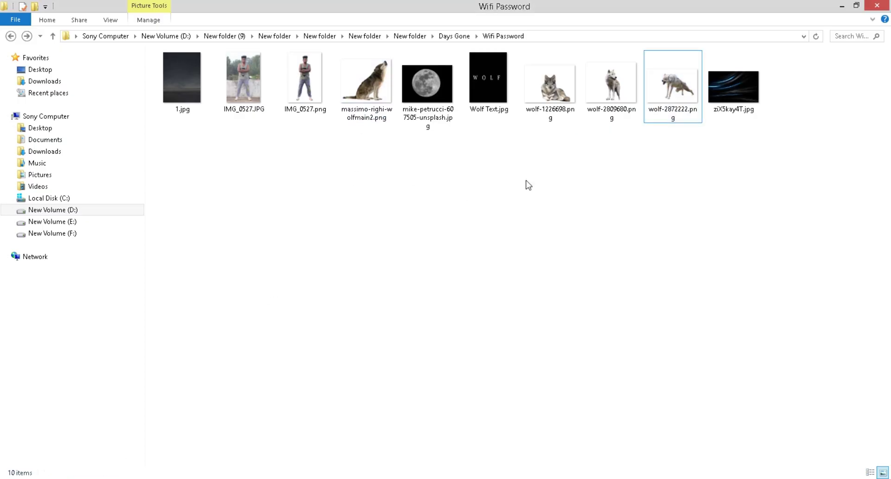
mouse_move(550, 83)
mouse_down()
mouse_move(521, 89)
mouse_move(582, 40)
mouse_up()
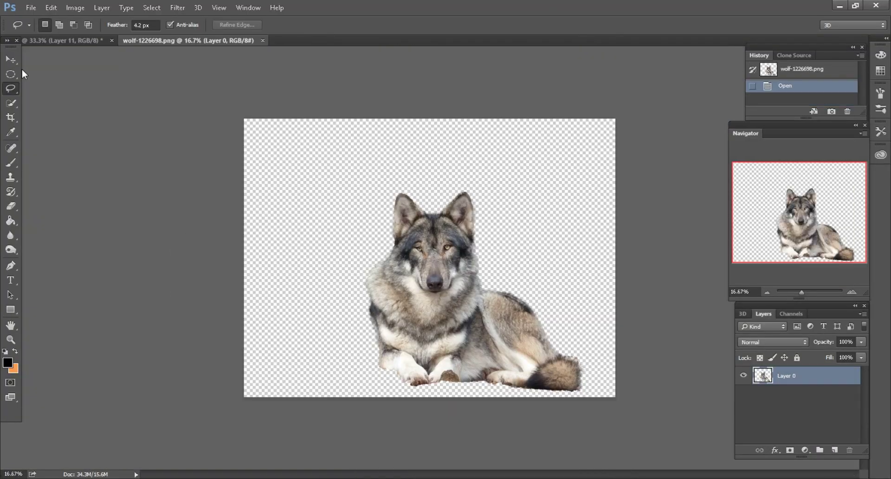
Copy the lying wolf into the poster and convert its layer to a smart object
key(v)
drag(420, 265, 357, 199)
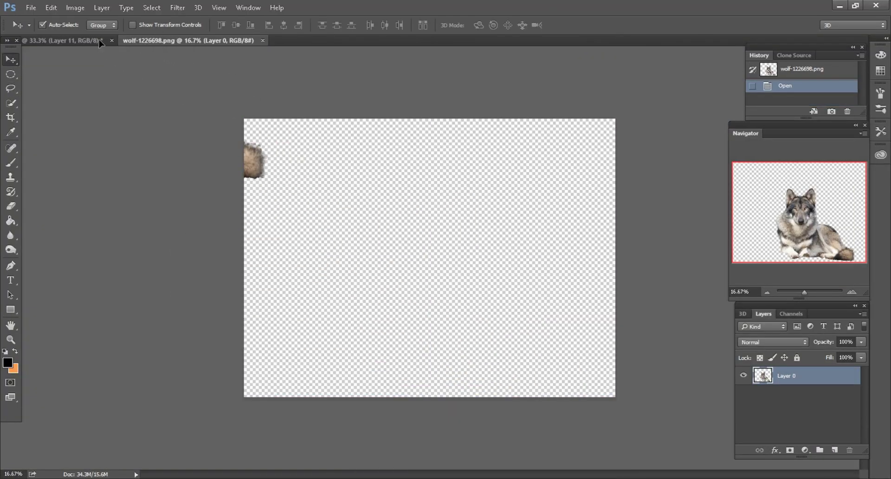
scroll(408, 281, up, 1)
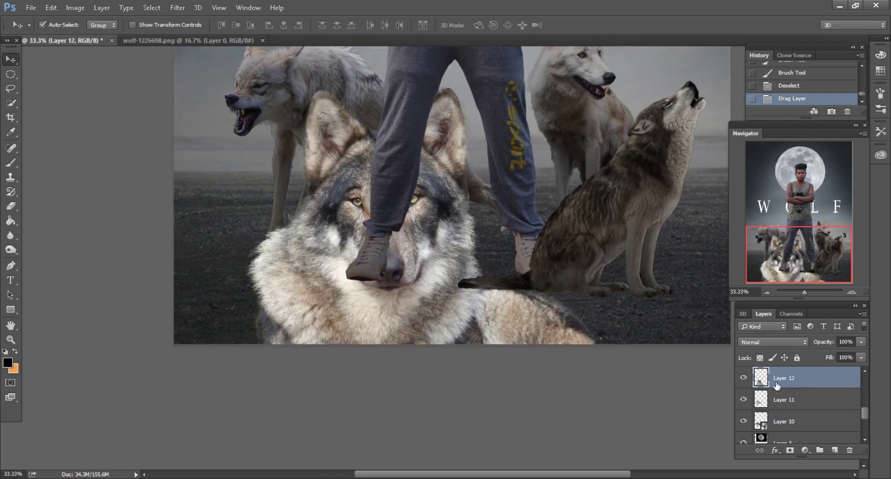
right_click(792, 387)
click(585, 190)
Scale the lying wolf to 46% and place it beside the man's left foot
click(51, 7)
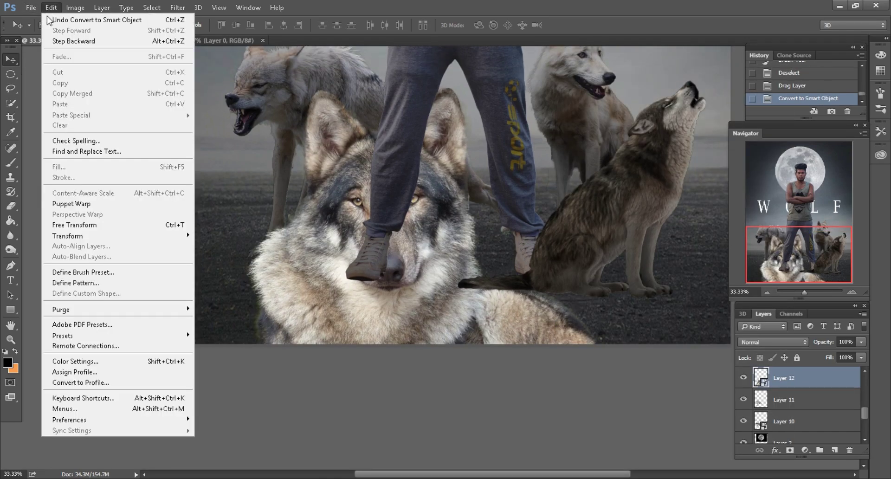
click(69, 211)
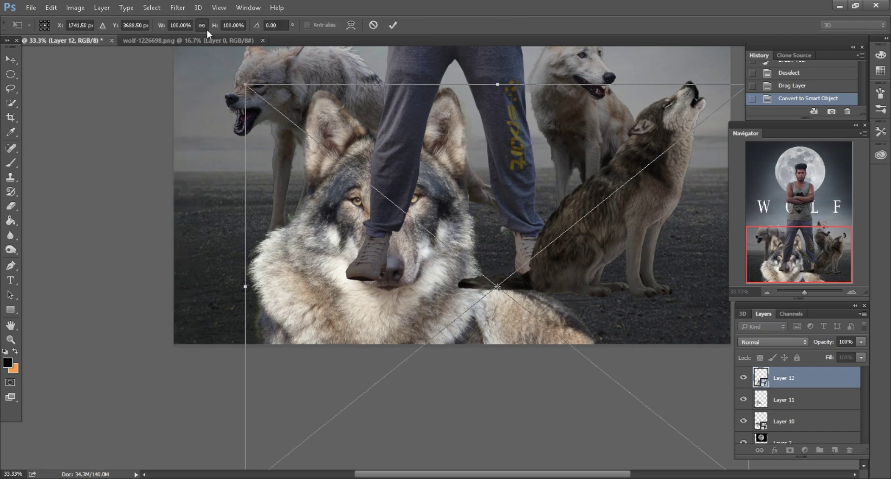
click(181, 25)
text(54)
key(Tab)
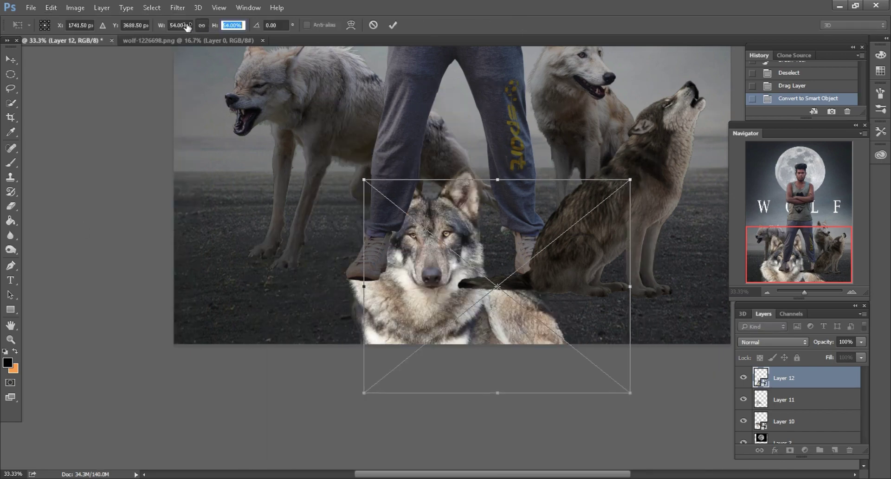
drag(188, 27, 182, 27)
drag(434, 287, 333, 240)
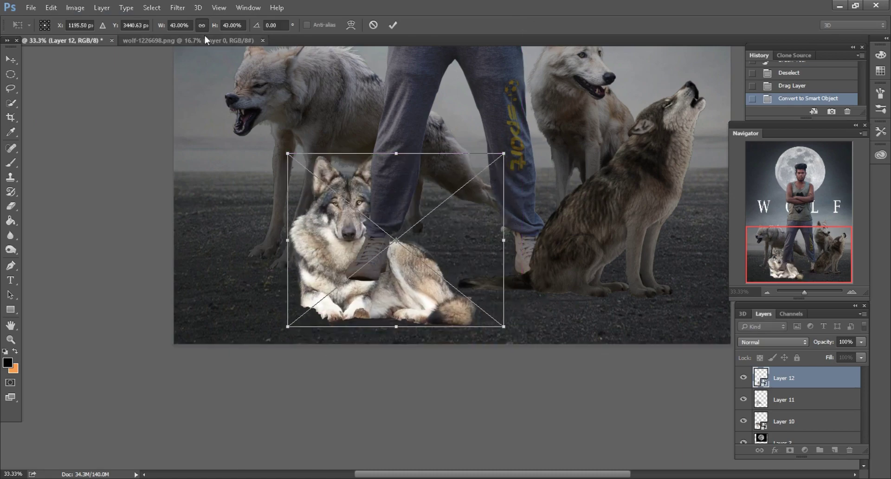
key(Up)
key(Up)
key(Up)
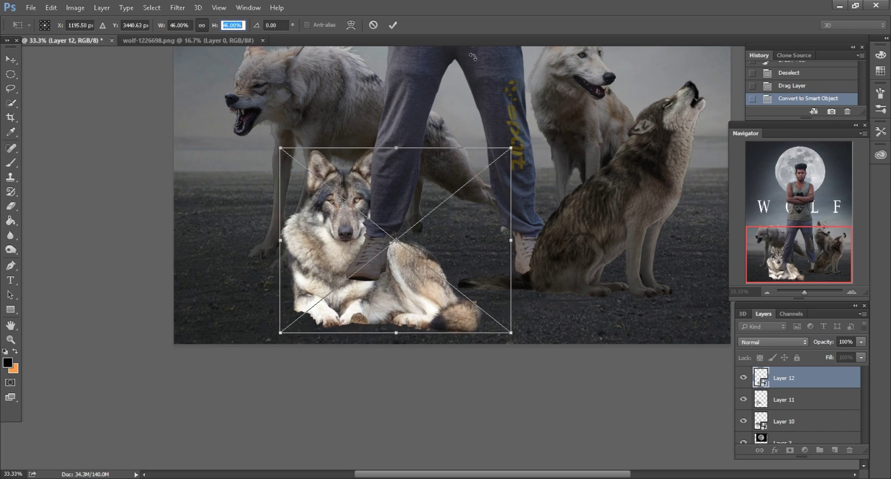
click(391, 27)
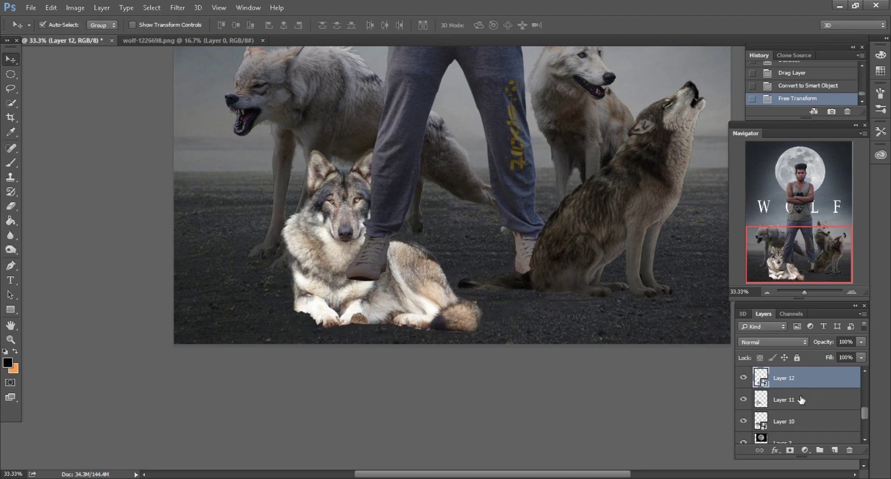
Move the lying wolf's layer up and identify the layers holding the man's legs and the wolf
scroll(820, 411, up, 2)
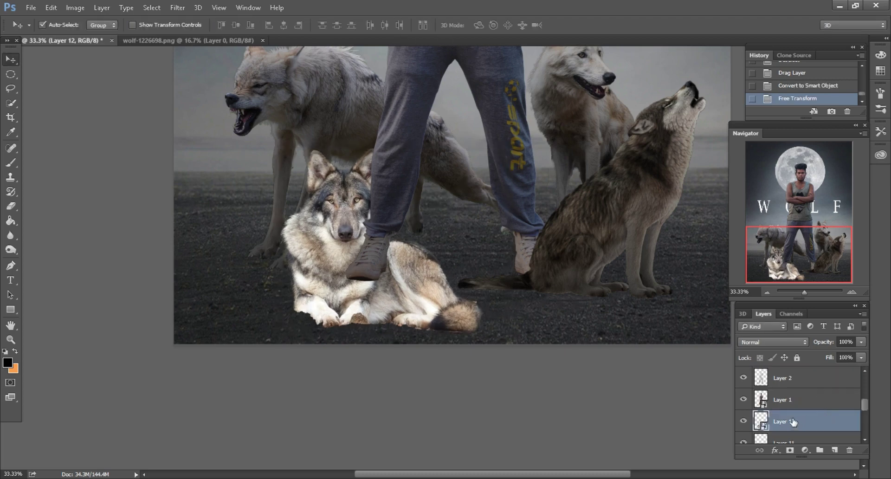
mouse_move(794, 422)
mouse_down()
mouse_move(781, 380)
mouse_move(797, 408)
mouse_up()
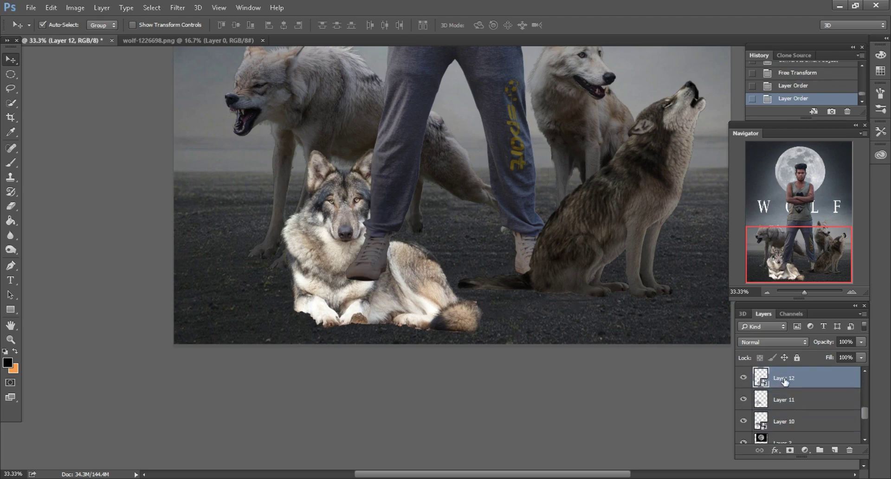
scroll(780, 407, up, 1)
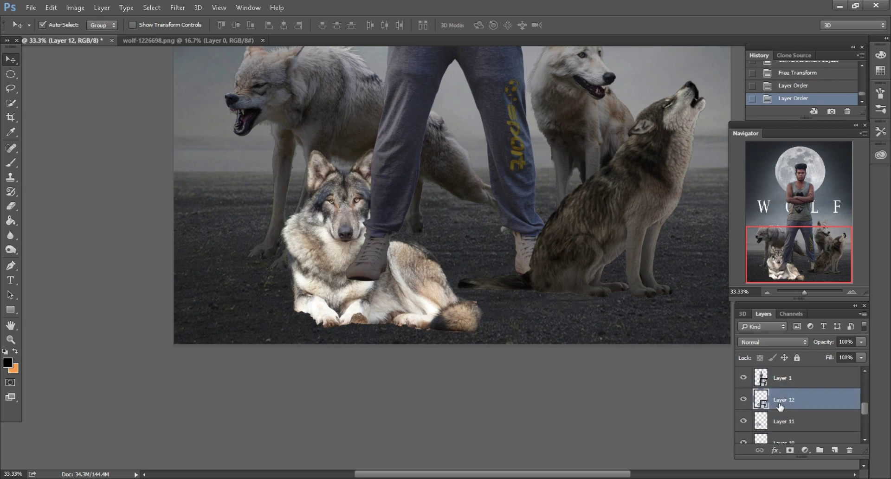
click(743, 378)
click(743, 401)
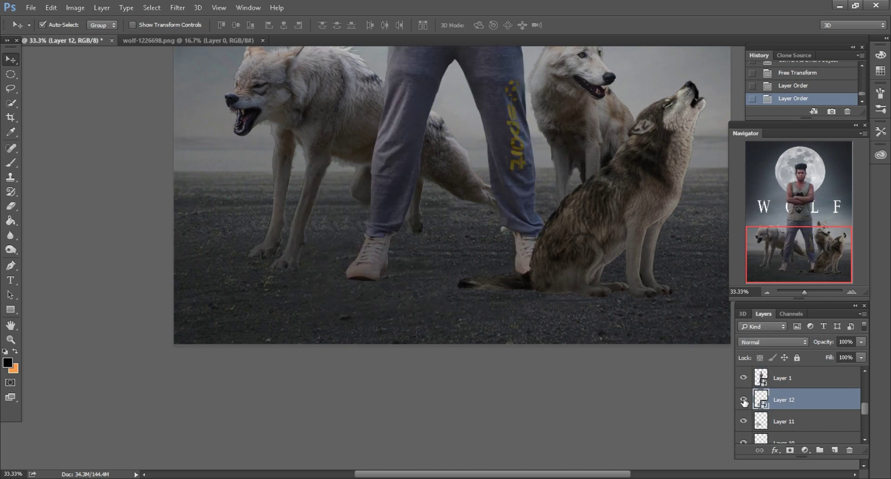
Stack Layer 12 above Layer 2 so the lying wolf covers the man's foot
scroll(789, 411, up, 1)
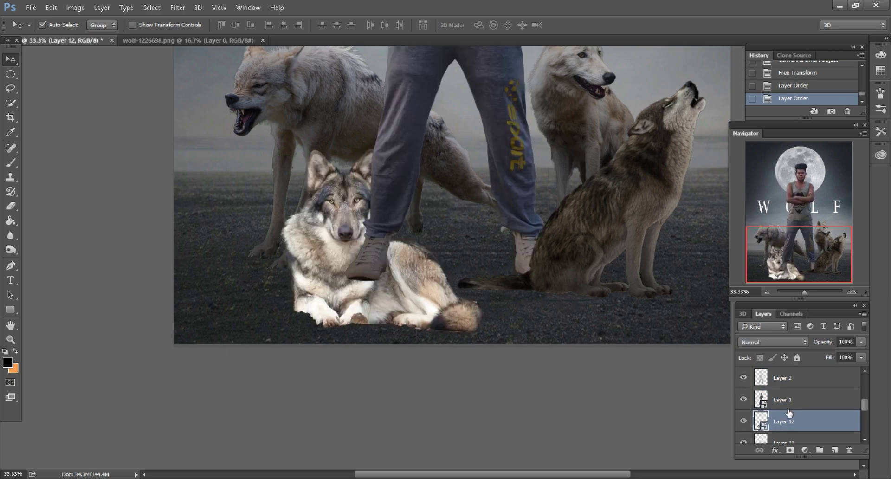
drag(789, 424, 784, 384)
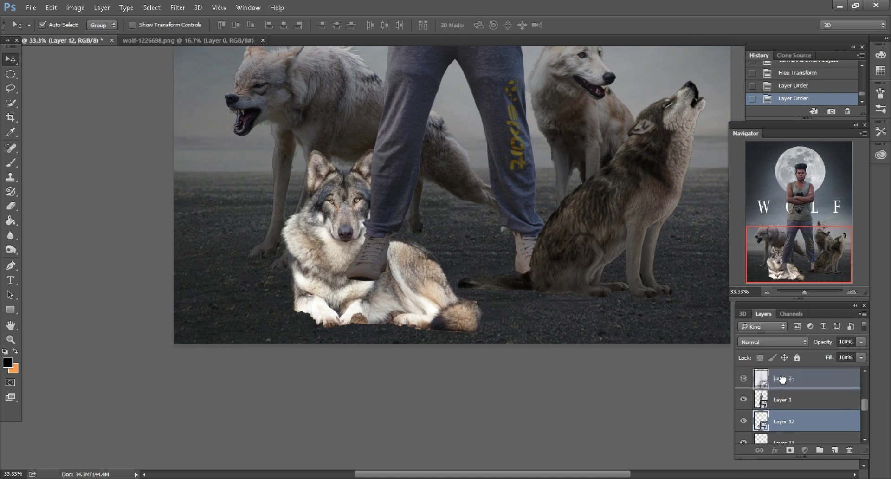
scroll(784, 385, up, 1)
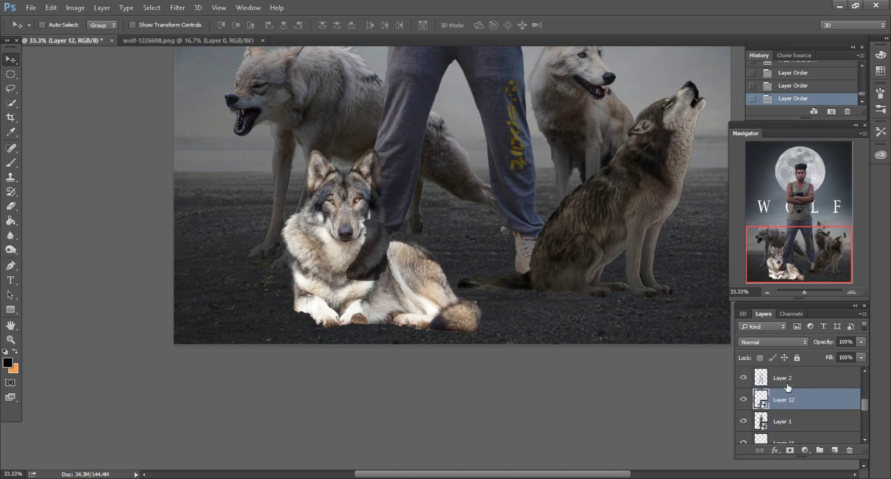
key(ctrl+plus)
drag(804, 398, 788, 375)
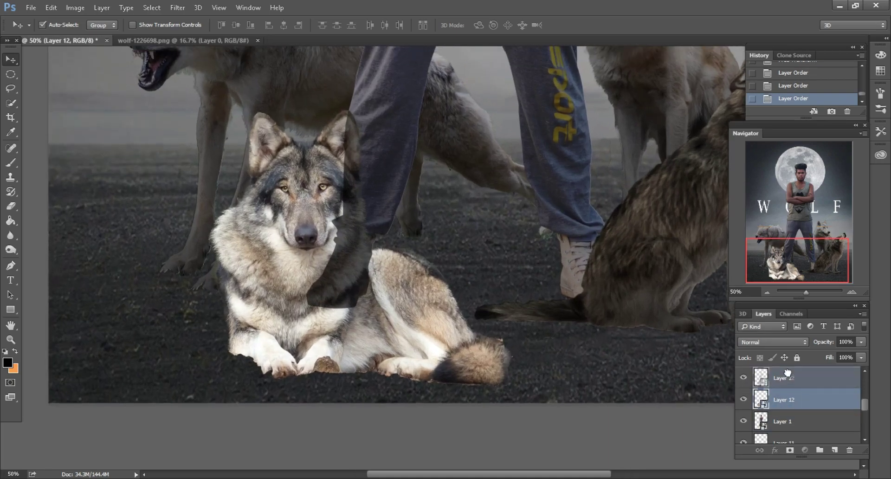
scroll(341, 272, down, 1)
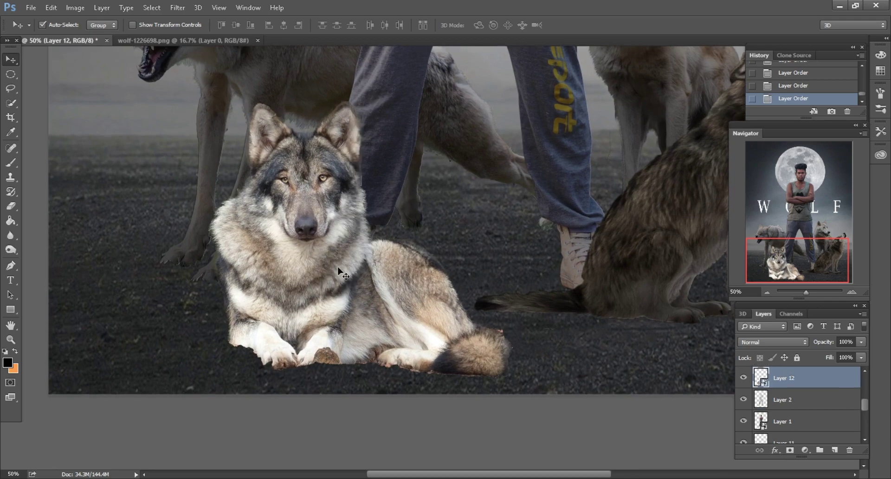
scroll(372, 269, down, 2)
scroll(400, 270, down, 1)
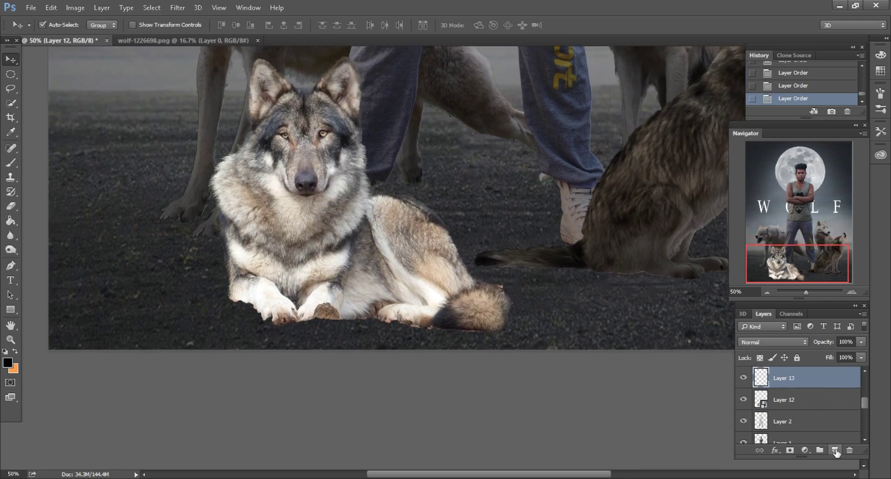
Load Layer 12's outline and brush soft black over the lying wolf on Layer 13, then drop the selection
ctrl+click(764, 405)
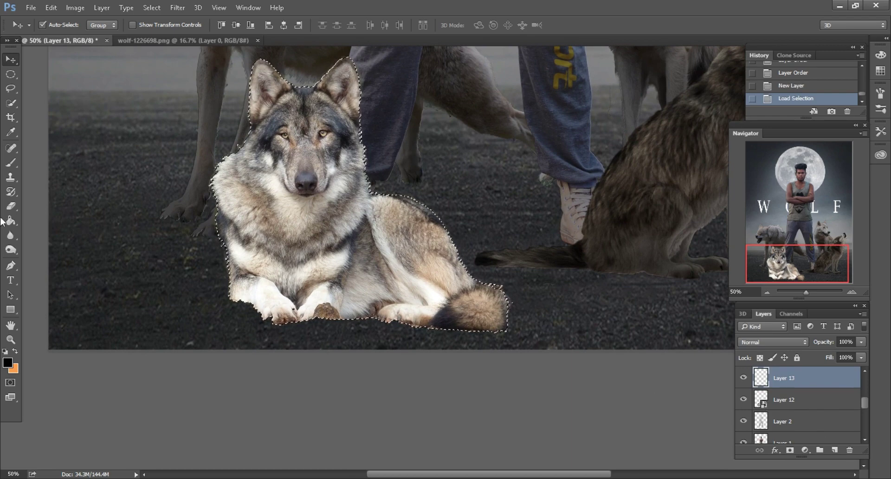
click(11, 163)
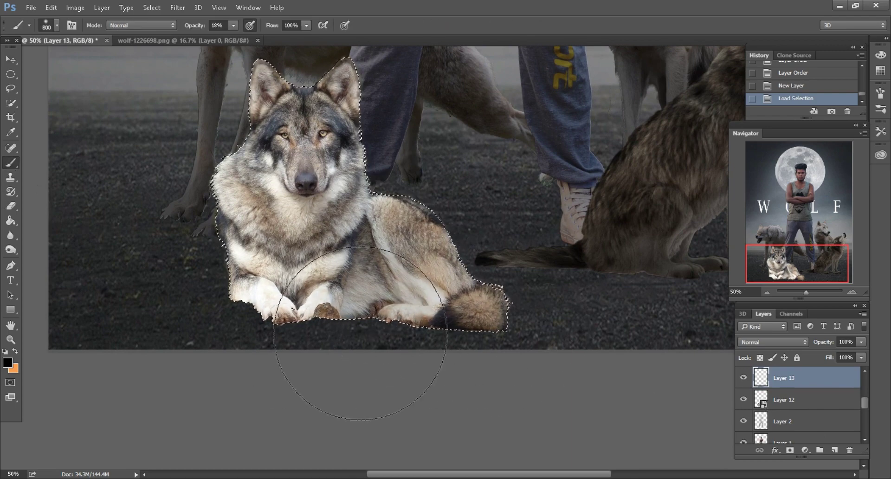
mouse_move(360, 333)
mouse_down()
mouse_move(284, 326)
mouse_move(441, 326)
mouse_move(182, 173)
mouse_move(428, 314)
mouse_move(386, 322)
mouse_up()
key(bracketleft)
key(bracketleft)
key(bracketleft)
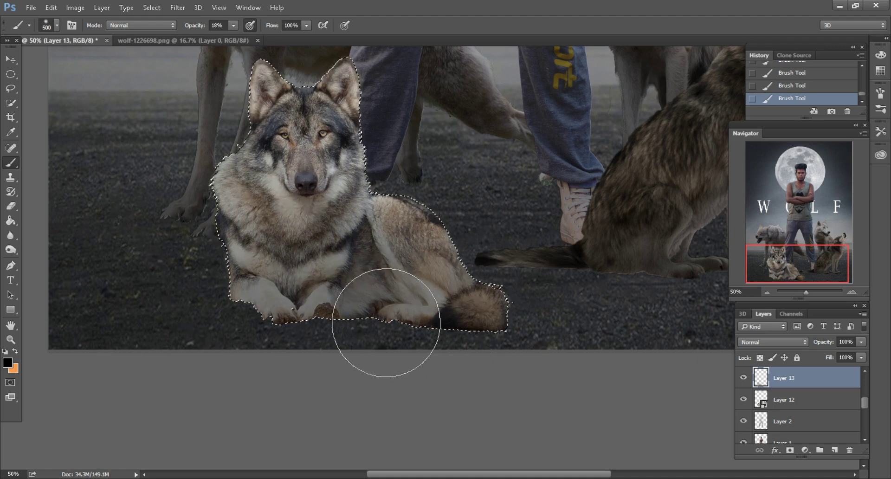
key(bracketright)
key(bracketright)
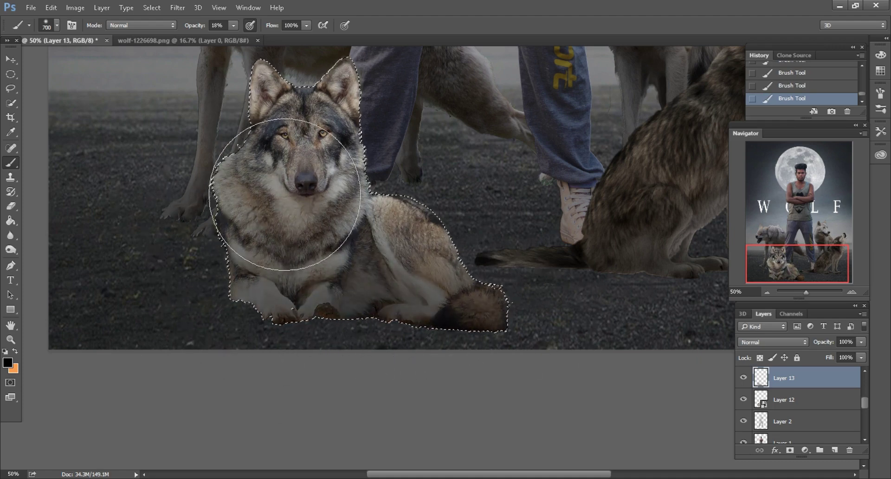
mouse_move(285, 194)
mouse_down()
mouse_move(418, 318)
mouse_move(265, 284)
mouse_move(398, 358)
mouse_move(230, 277)
mouse_move(446, 325)
mouse_up()
key(bracketleft)
key(bracketleft)
key(bracketleft)
key(bracketleft)
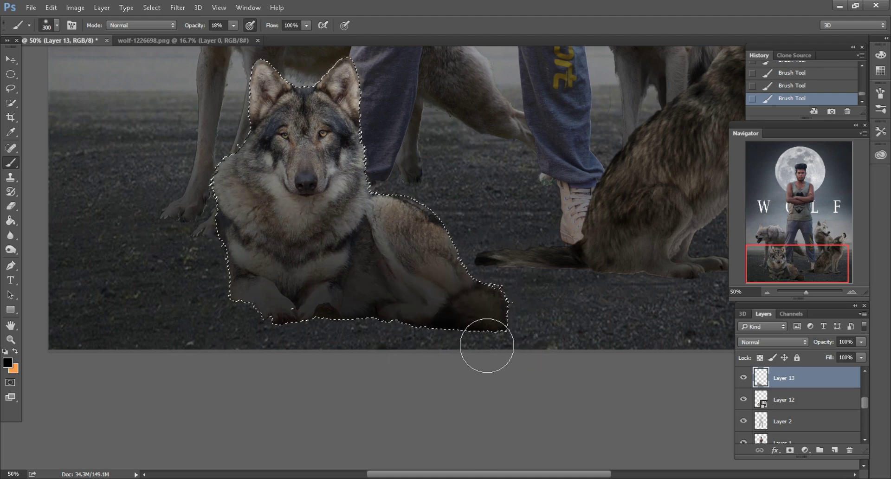
click(10, 88)
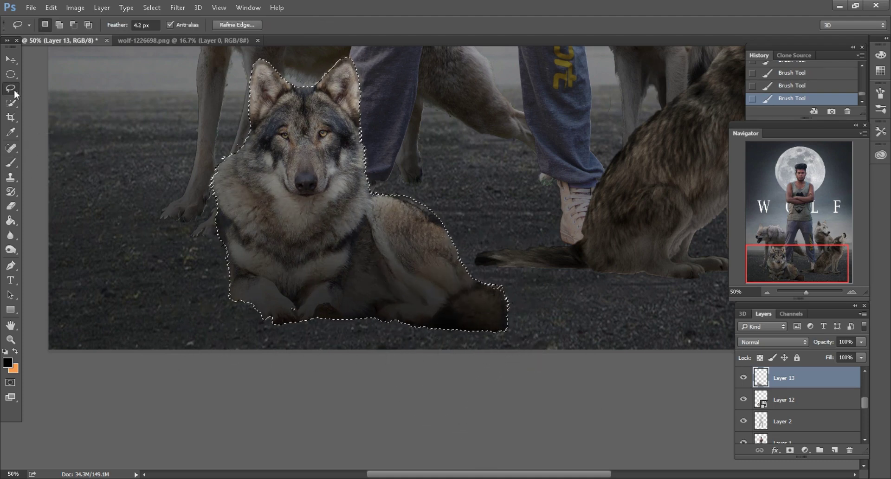
click(107, 198)
key(ctrl+minus)
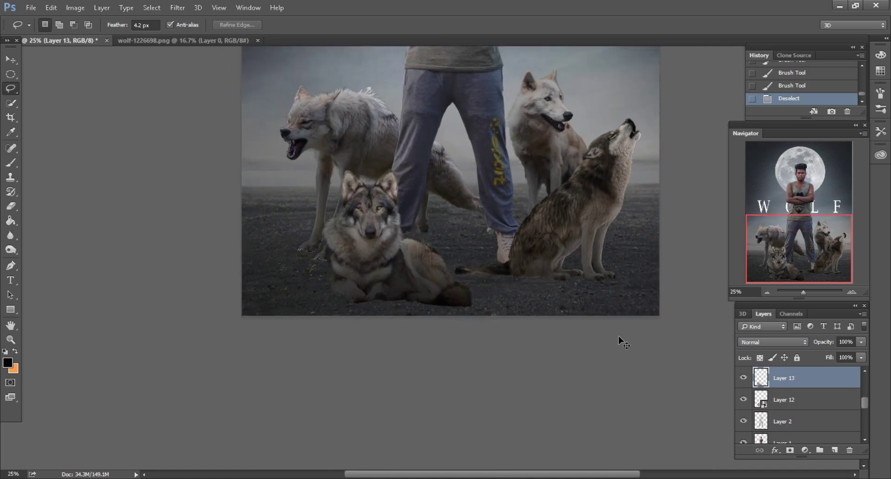
key(ctrl+minus)
key(ctrl+minus)
key(ctrl+plus)
key(ctrl+plus)
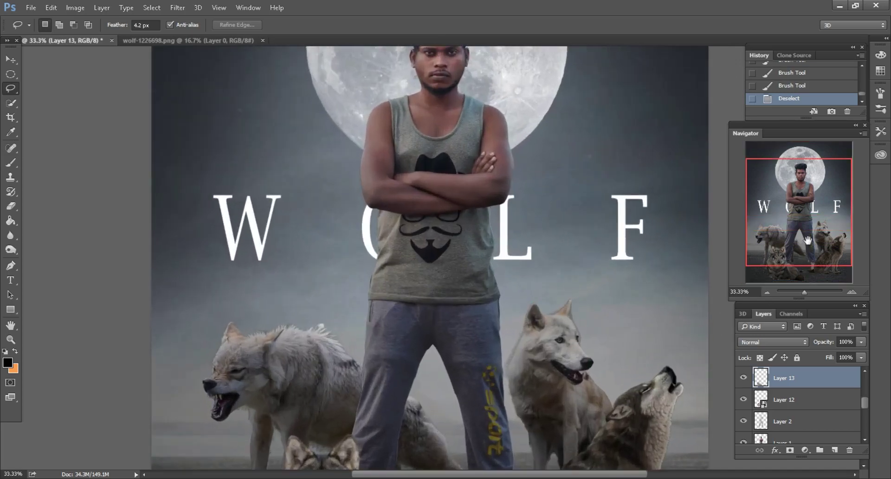
scroll(537, 287, down, 5)
scroll(537, 287, down, 2)
key(ctrl+plus)
scroll(537, 287, down, 3)
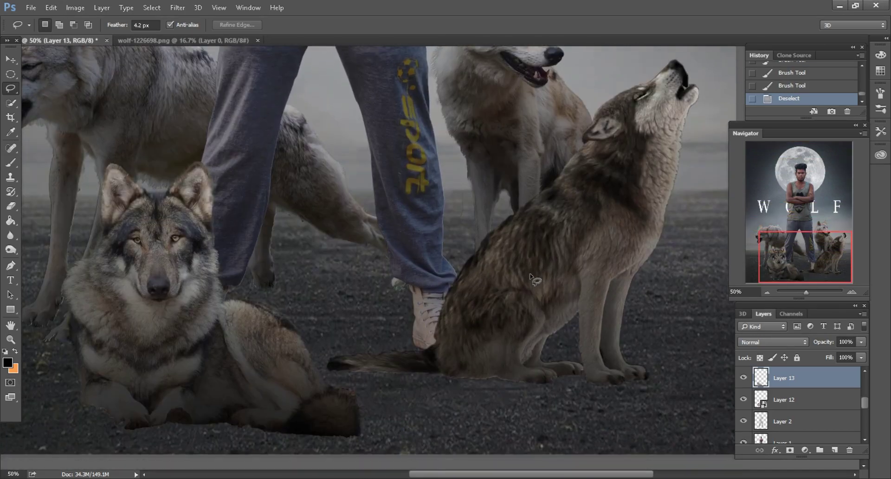
scroll(536, 283, down, 1)
scroll(535, 280, down, 1)
scroll(535, 278, down, 1)
scroll(533, 277, down, 1)
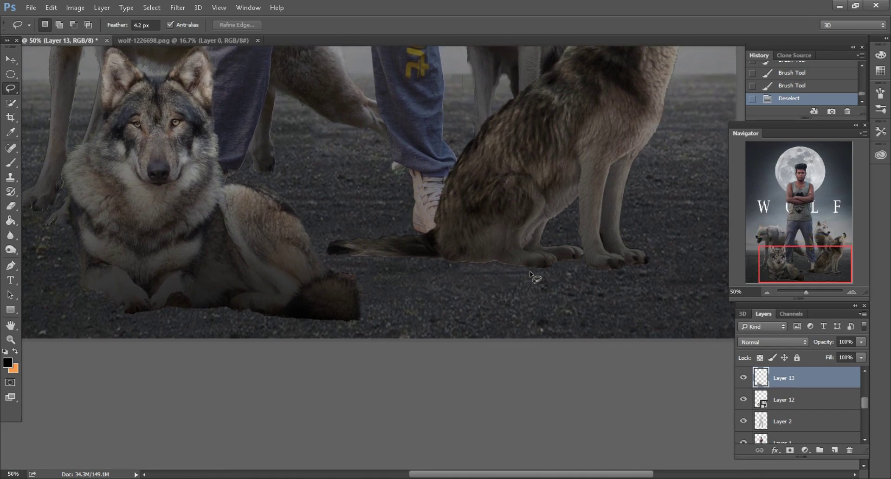
scroll(534, 278, right, 1)
scroll(799, 413, down, 3)
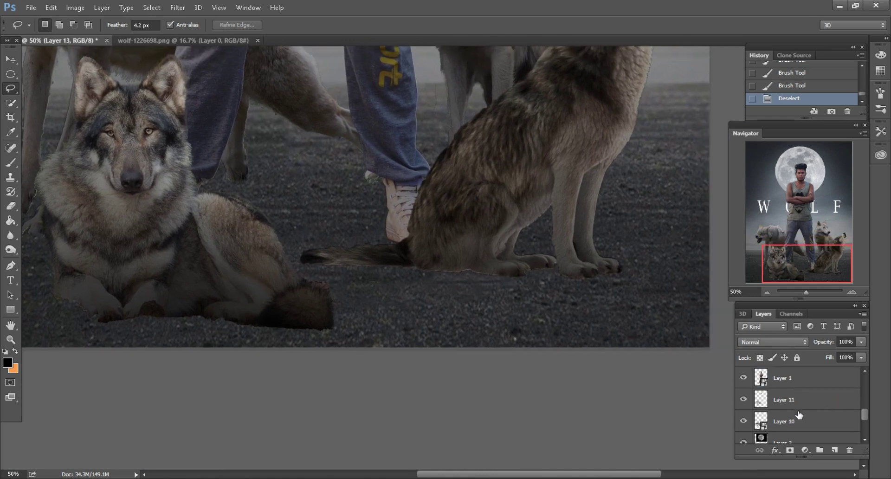
scroll(793, 425, down, 3)
Add Layer 14 above the Background and paint a soft 500 px shadow under the wolves
click(805, 434)
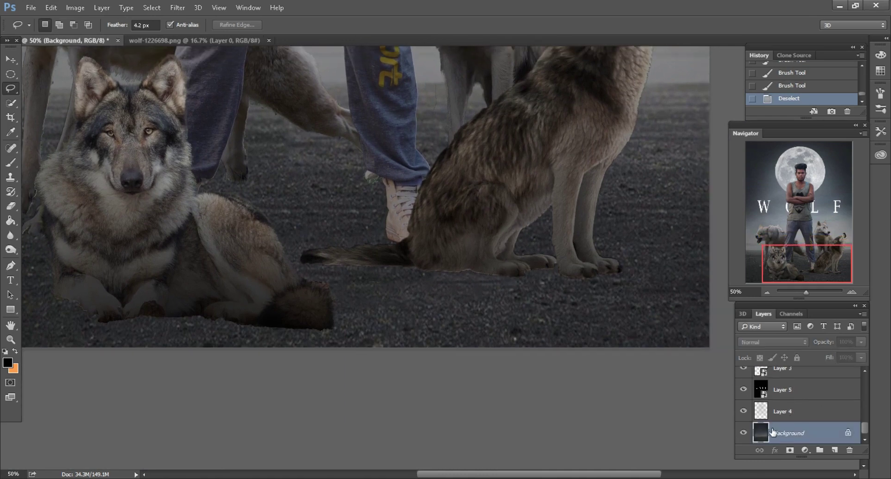
click(835, 450)
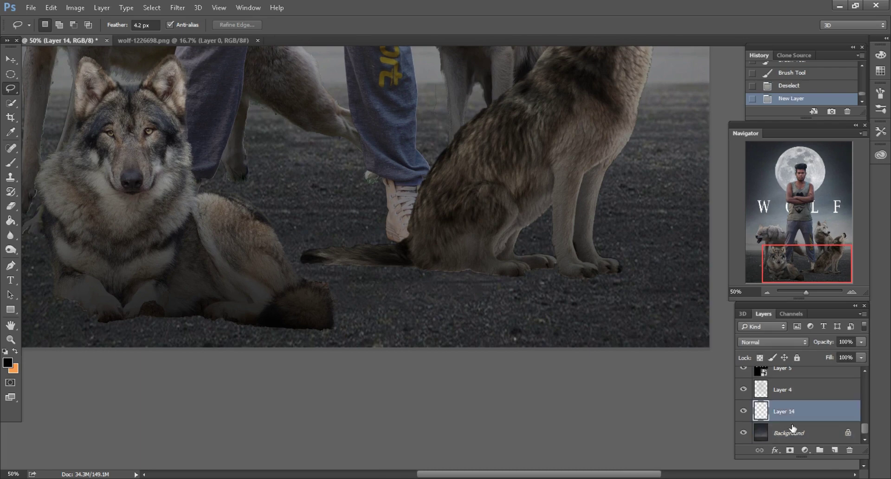
click(14, 166)
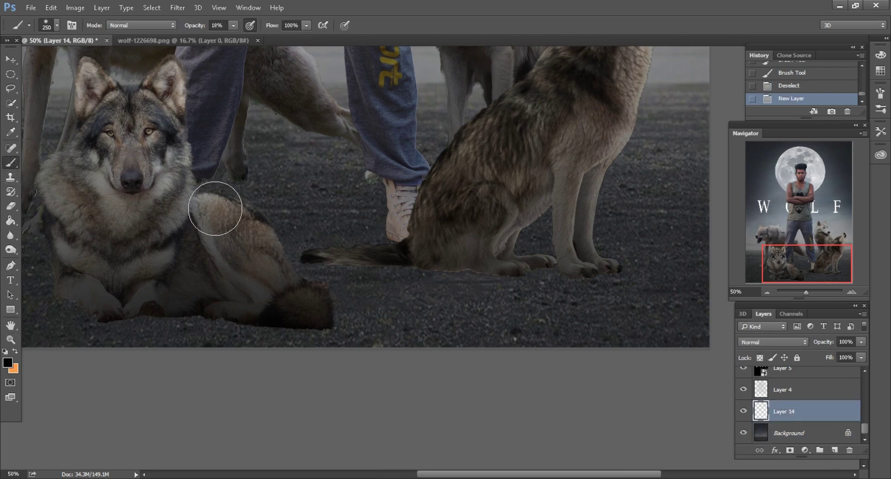
right_click(231, 168)
key(Escape)
scroll(360, 198, down, 2)
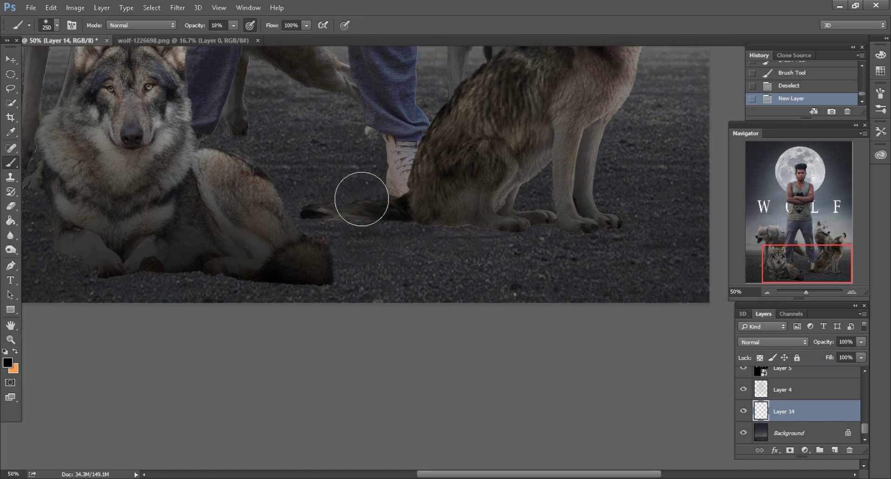
key(bracketright)
key(bracketright)
key(bracketright)
drag(434, 229, 488, 233)
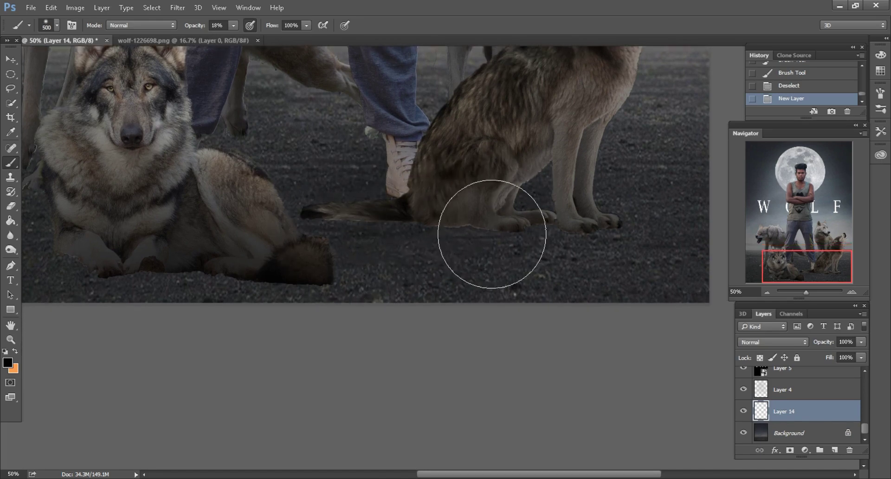
Paint more ground shadow beneath the lying wolf and the sitting wolf with smaller brushes
scroll(514, 231, left, 1)
scroll(515, 235, left, 5)
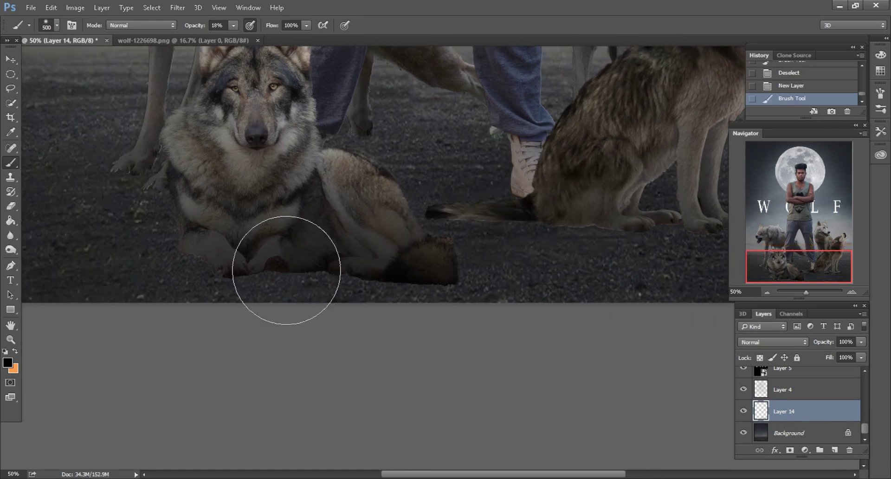
key(bracketleft)
key(bracketleft)
scroll(28, 299, left, 2)
drag(367, 239, 376, 250)
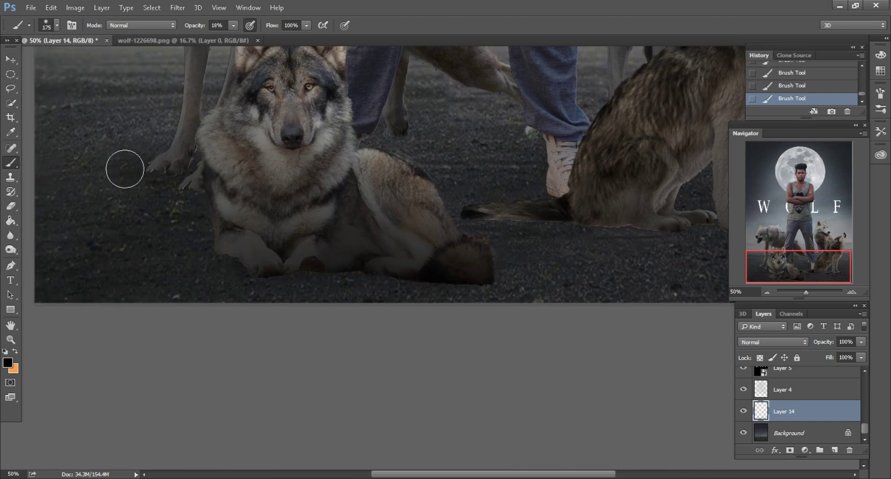
scroll(319, 184, up, 2)
key(bracketleft)
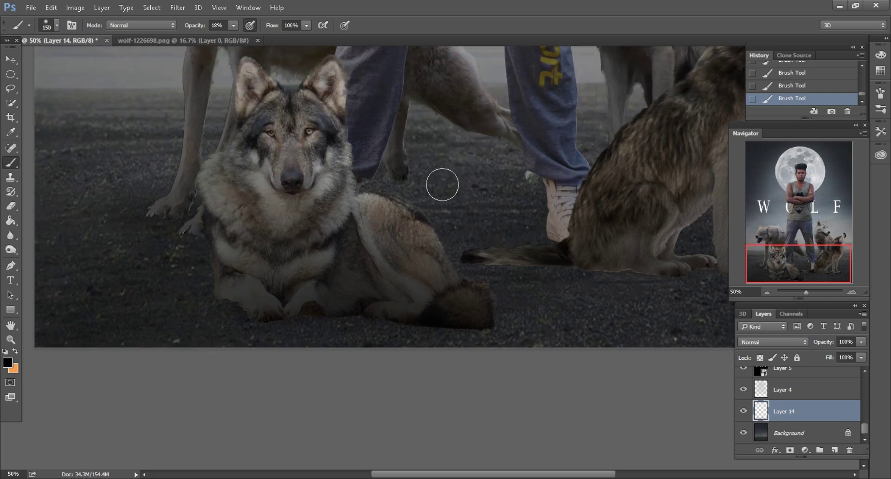
scroll(472, 191, up, 1)
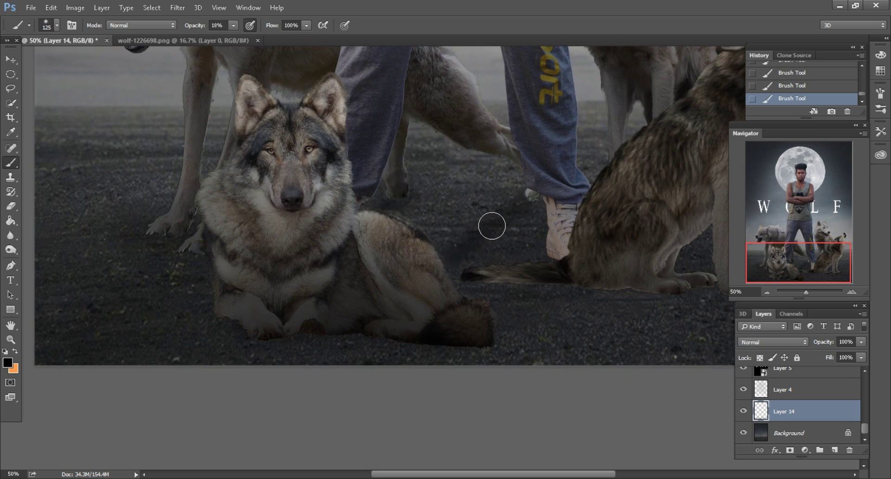
scroll(461, 264, down, 1)
scroll(518, 234, down, 1)
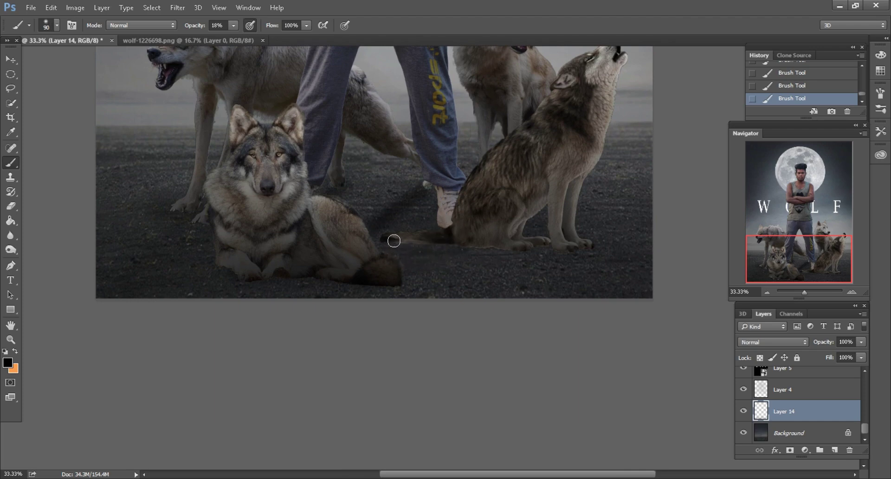
key(bracketright)
key(bracketright)
key(bracketright)
mouse_move(536, 266)
mouse_down()
mouse_move(617, 288)
mouse_move(521, 257)
mouse_move(478, 262)
mouse_up()
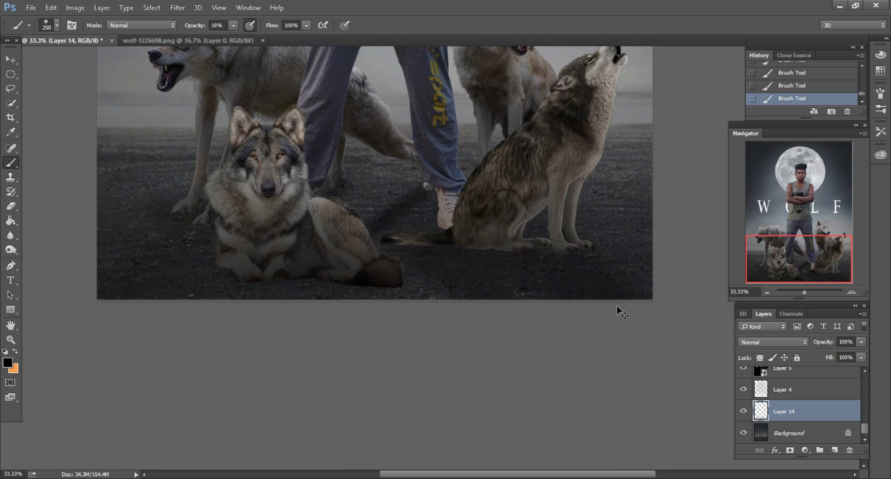
Zoom and pan around the poster to review the shadows, ending on the moon and WOLF title
key(ctrl+minus)
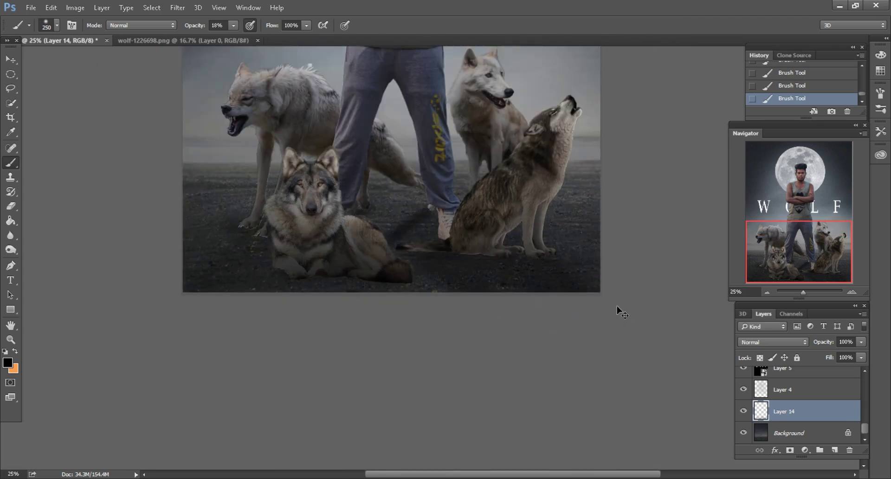
key(ctrl+minus)
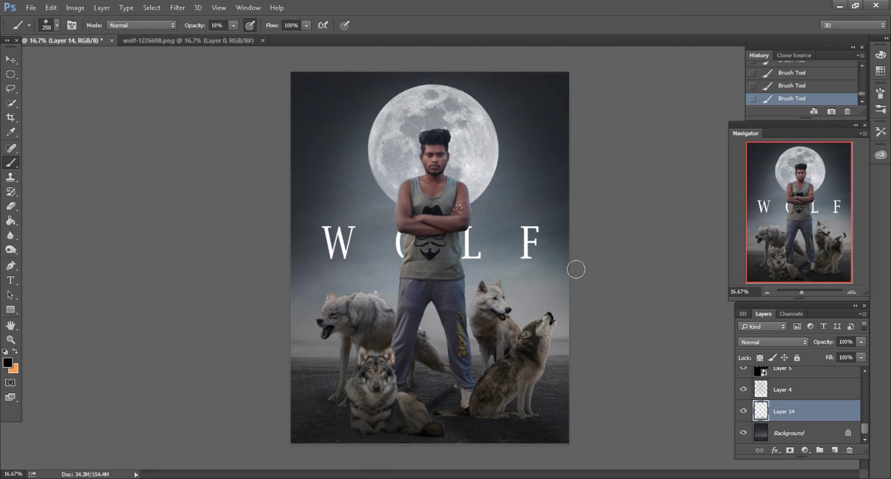
key(ctrl+plus)
scroll(459, 271, down, 5)
scroll(460, 270, down, 3)
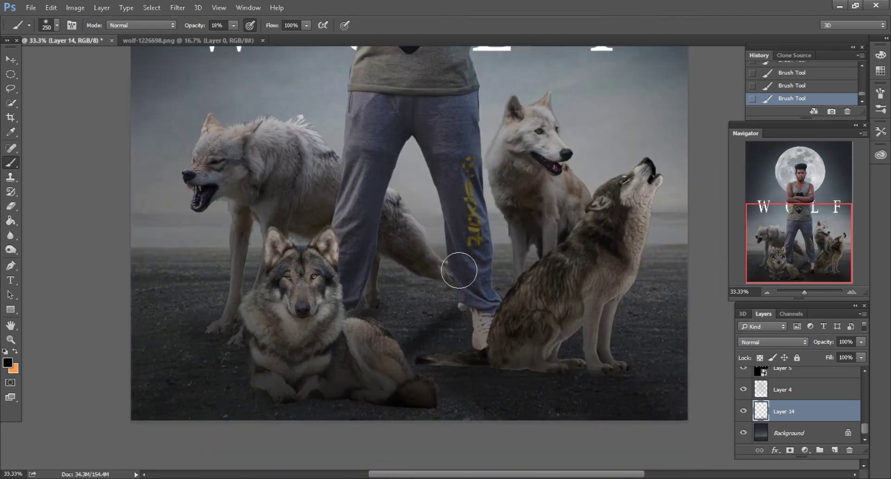
scroll(459, 270, down, 2)
scroll(459, 270, down, 1)
key(ctrl+minus)
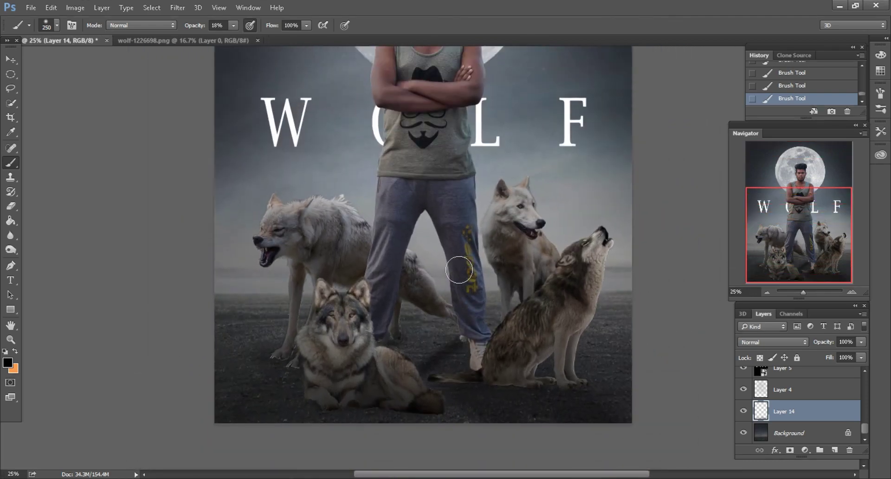
scroll(459, 270, down, 3)
scroll(459, 270, down, 2)
key(ctrl+plus)
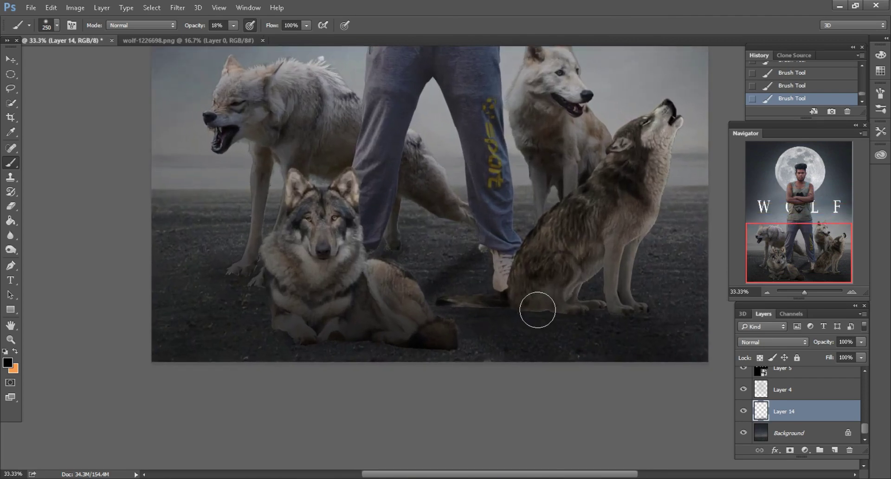
scroll(537, 310, up, 2)
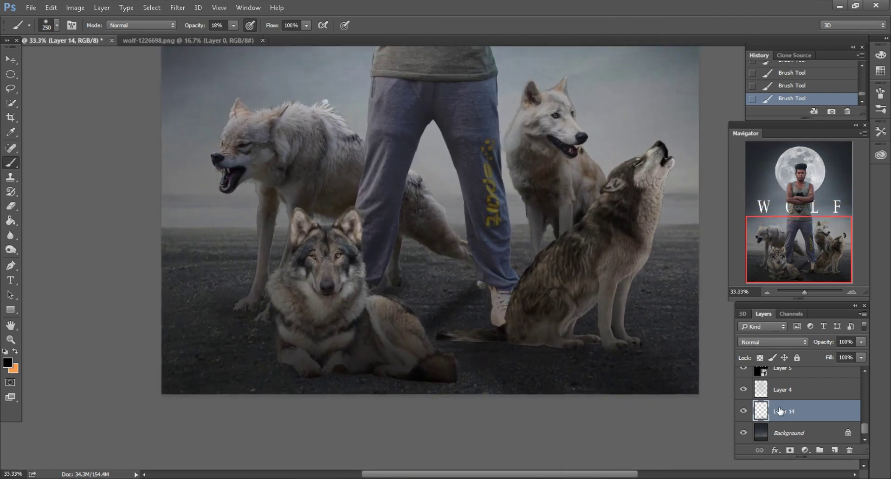
key(ctrl+minus)
mouse_move(792, 246)
mouse_down()
mouse_move(796, 219)
mouse_move(804, 219)
mouse_up()
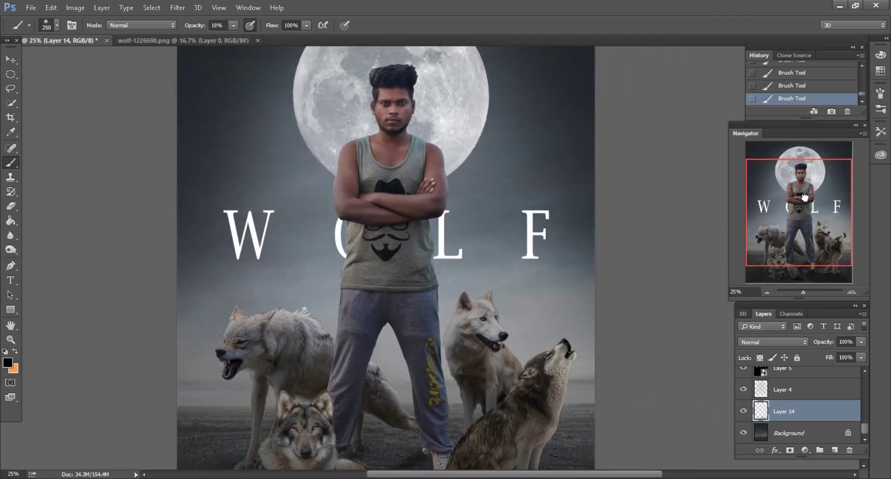
Merge all visible layers and duplicate the merged Background layer
right_click(789, 413)
click(599, 382)
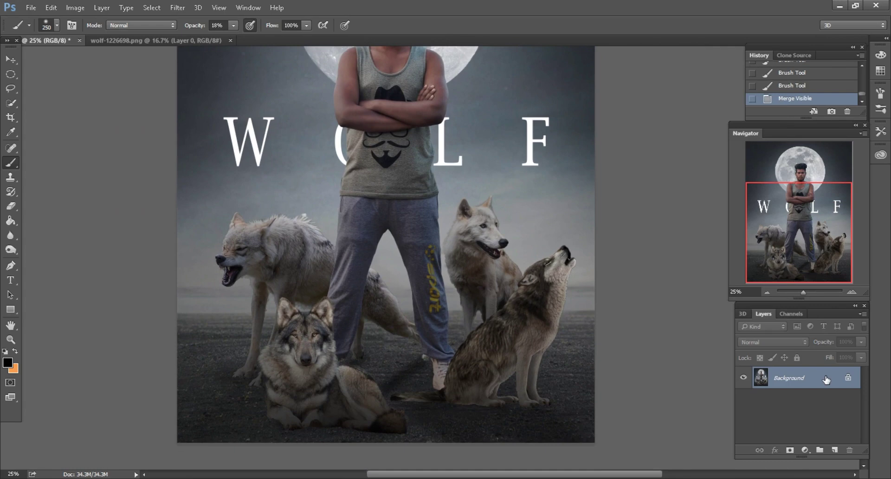
double_click(827, 382)
click(540, 172)
drag(829, 380, 834, 450)
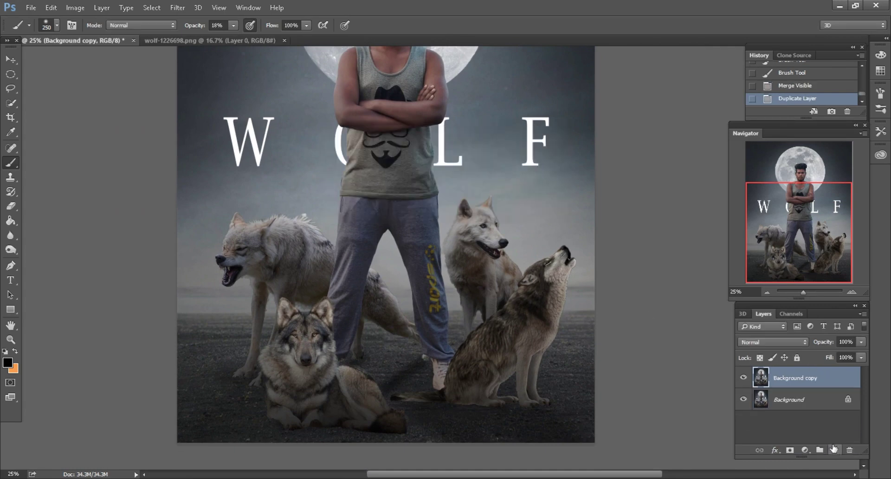
click(835, 450)
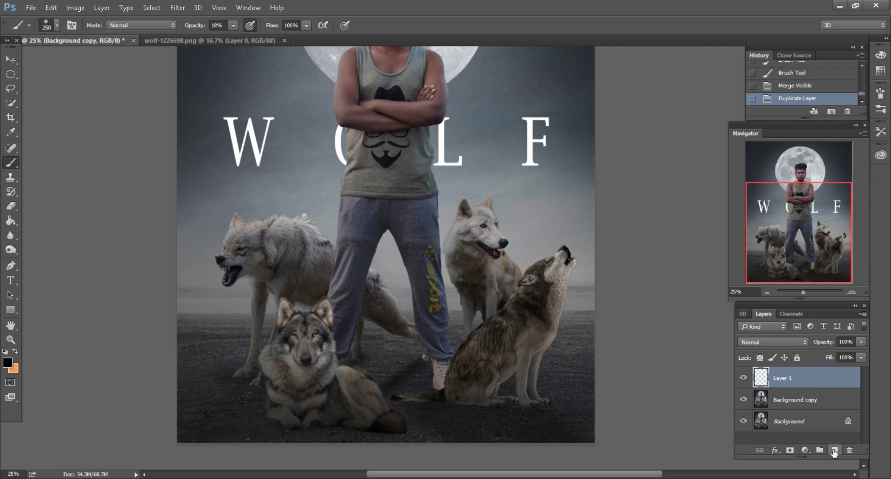
Add a dark grey 90° Gradient Fill layer shifted down so the poster's lower part darkens
click(9, 363)
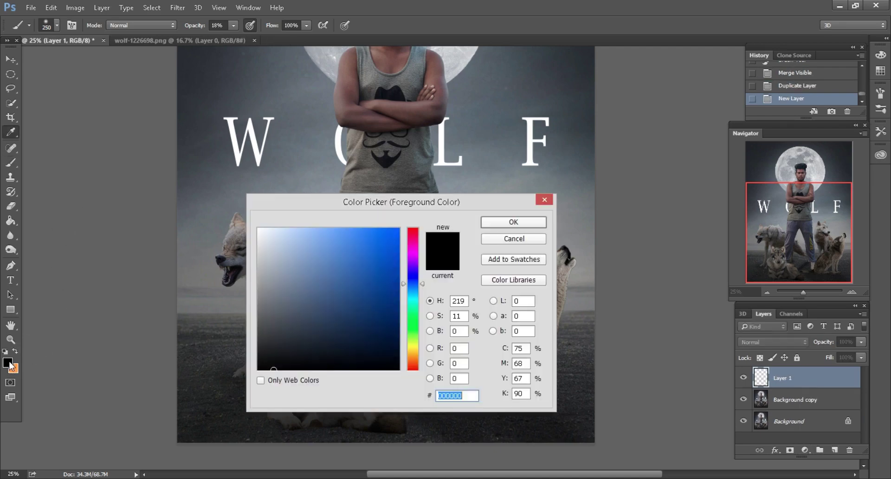
click(257, 355)
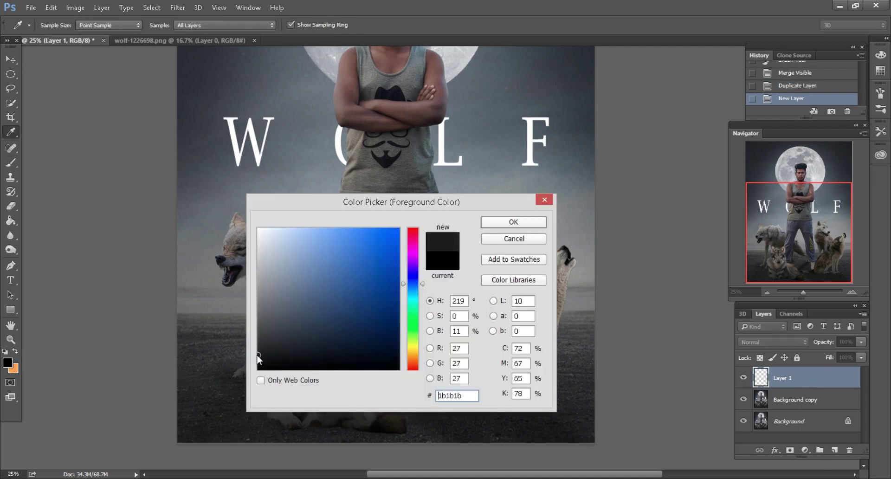
click(514, 222)
click(807, 449)
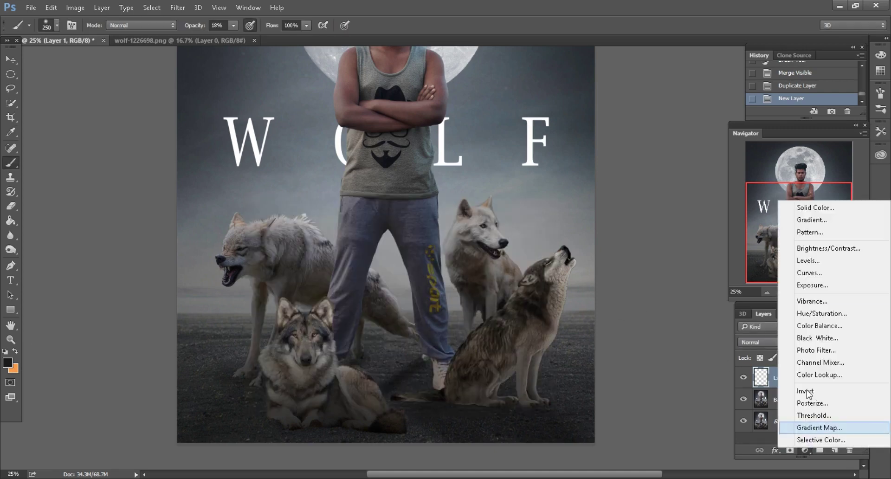
click(807, 219)
key(ctrl+minus)
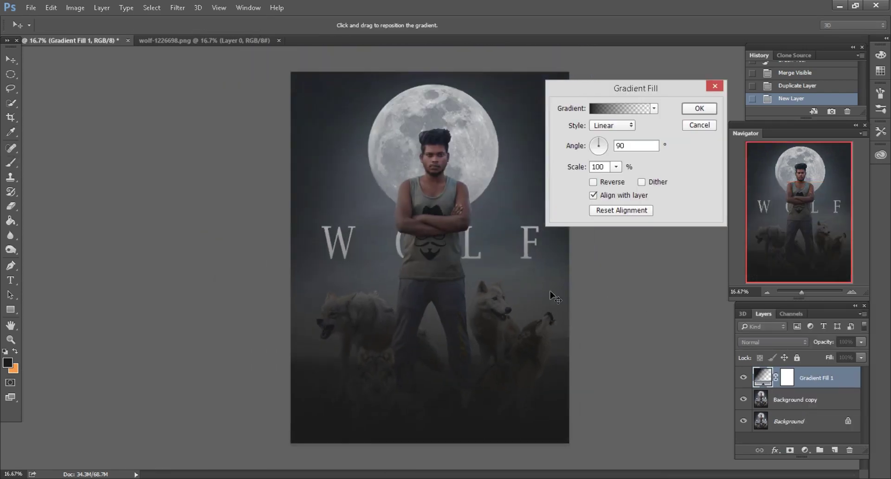
drag(457, 314, 438, 374)
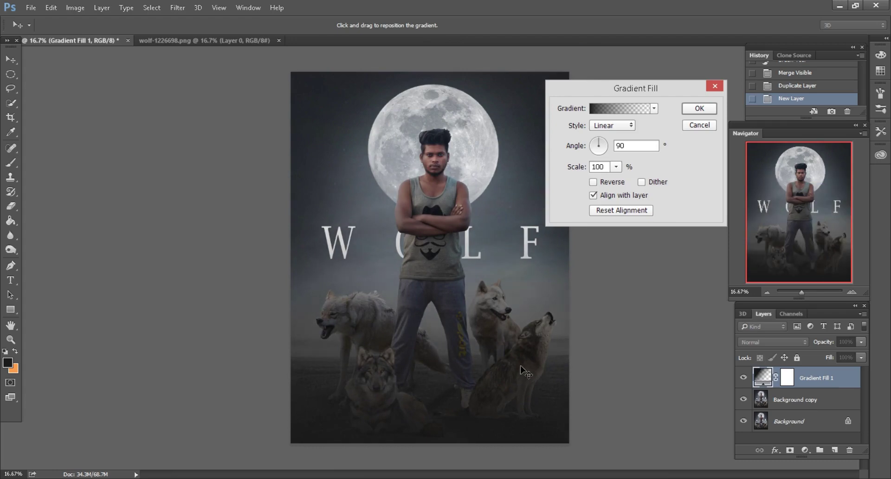
key(Return)
key(b)
click(788, 377)
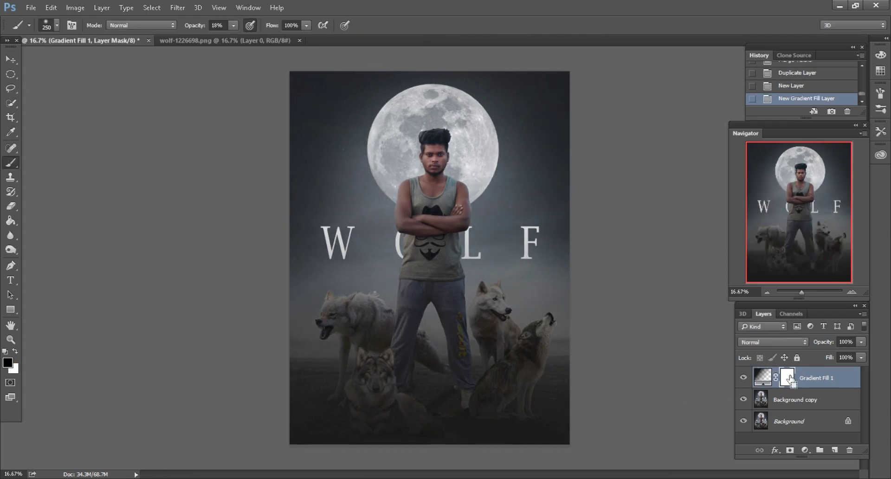
Paint the gradient mask over the wolves with a large soft brush at 28% opacity
key(ctrl+plus)
key(ctrl+plus)
scroll(479, 194, down, 5)
key(bracketright)
key(bracketright)
key(bracketright)
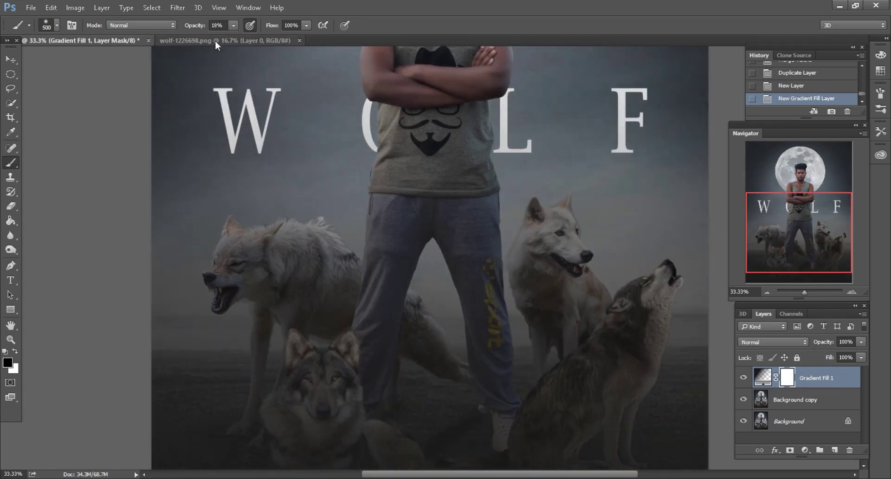
drag(200, 25, 219, 43)
scroll(464, 209, down, 2)
key(bracketright)
key(bracketright)
key(bracketright)
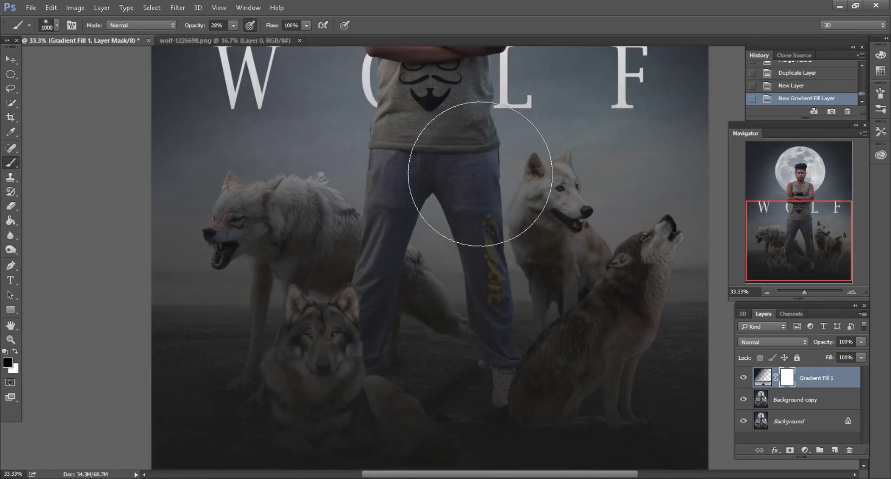
key(bracketright)
key(bracketright)
key(bracketright)
key(bracketright)
key(bracketright)
drag(379, 180, 593, 273)
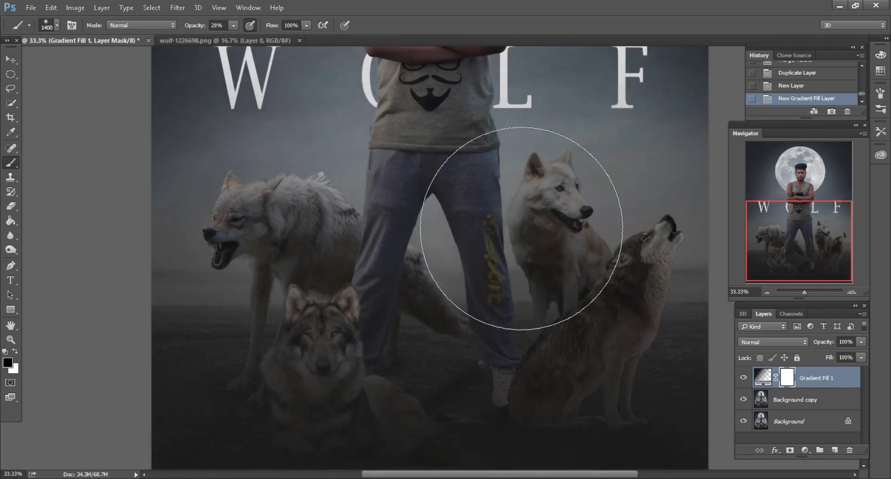
scroll(405, 215, down, 2)
drag(406, 215, 527, 209)
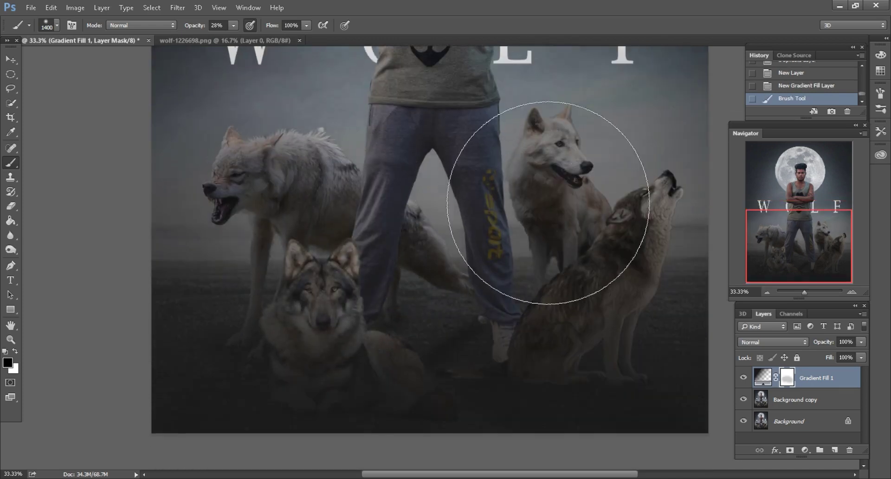
Brush the mask further with a bigger brush to brighten the man and wolves, keeping edges dark
scroll(368, 187, up, 3)
key(bracketright)
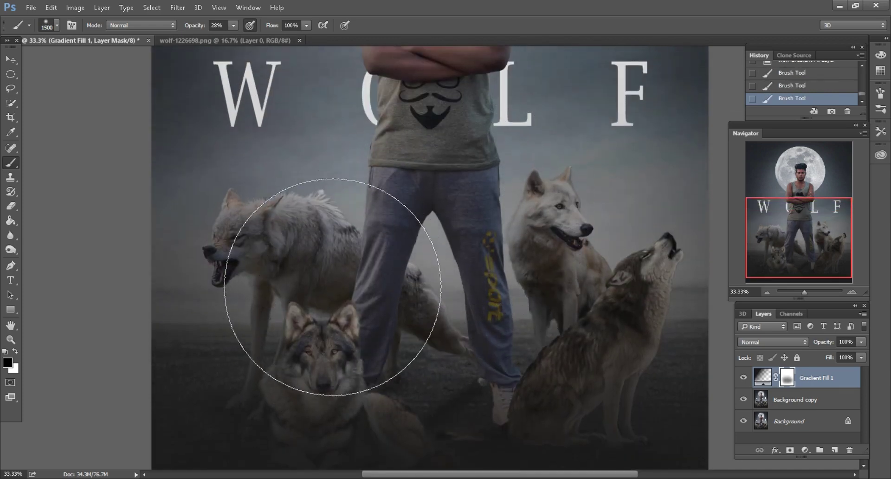
drag(308, 328, 573, 232)
scroll(557, 186, up, 6)
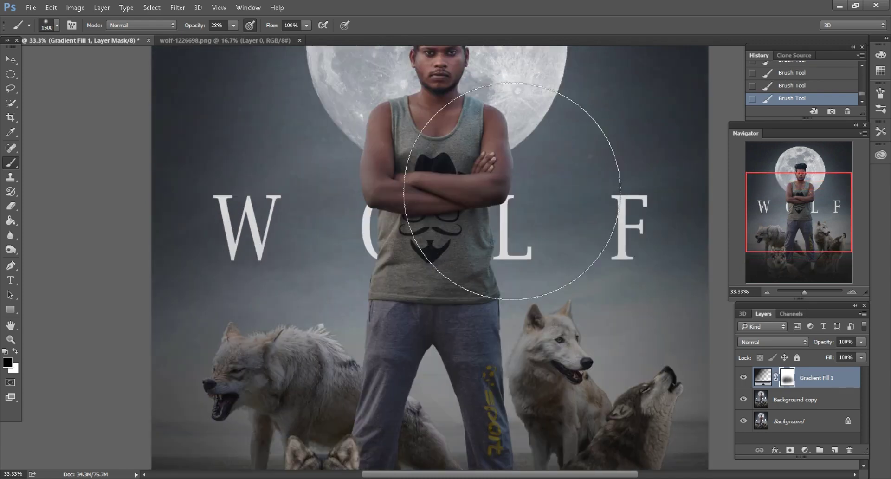
key(bracketright)
key(bracketright)
scroll(459, 197, up, 3)
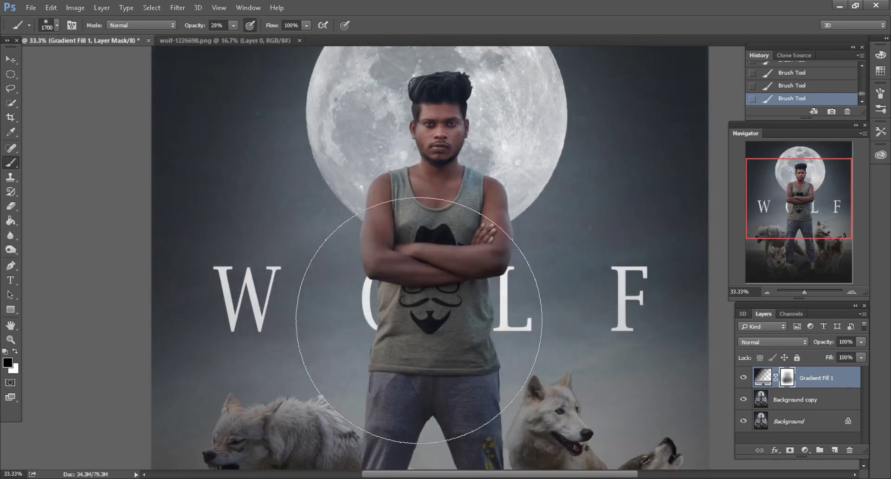
key(ctrl+minus)
key(ctrl+minus)
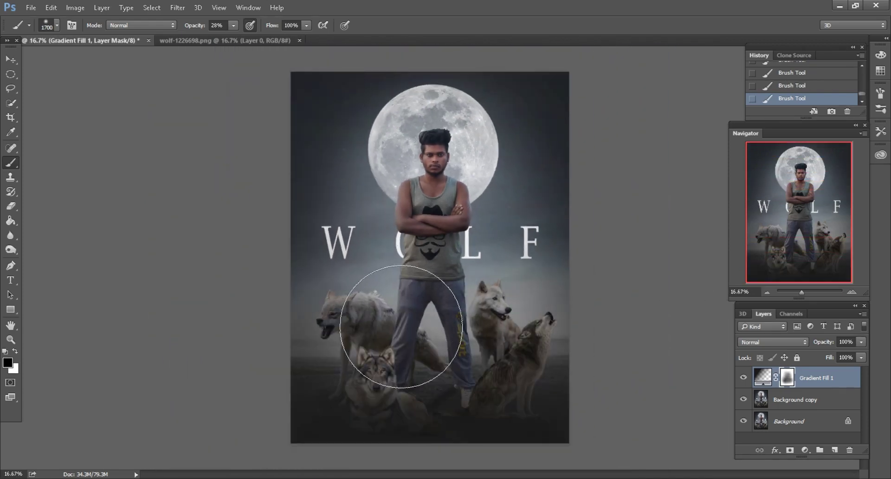
mouse_move(318, 368)
mouse_down()
mouse_move(488, 337)
mouse_move(558, 348)
mouse_up()
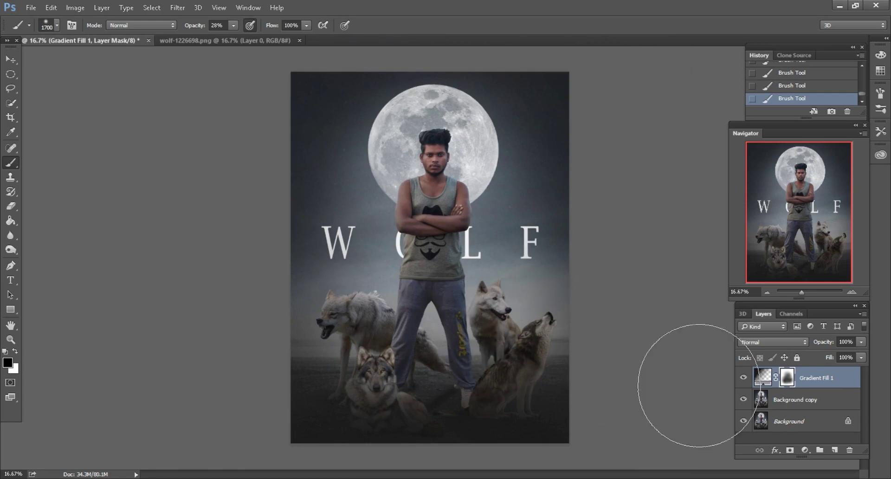
Merge all visible layers into the Background and duplicate it into a Background copy layer
right_click(826, 381)
click(667, 376)
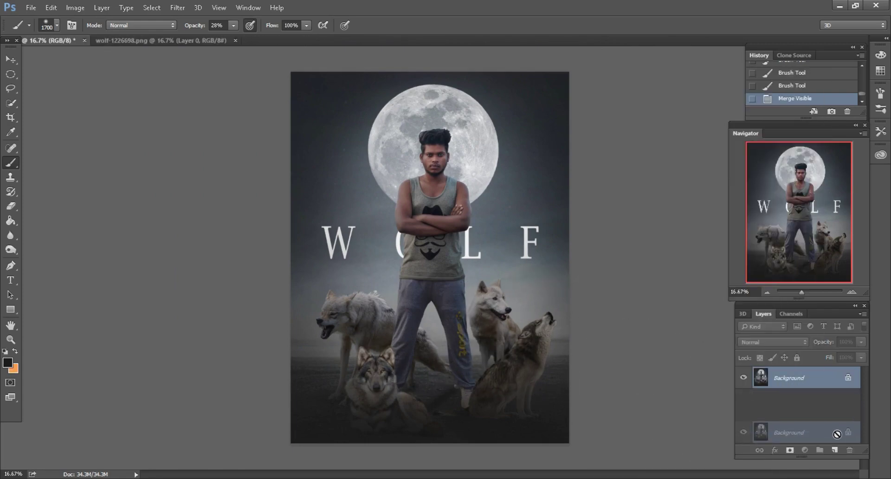
drag(828, 381, 835, 450)
click(11, 59)
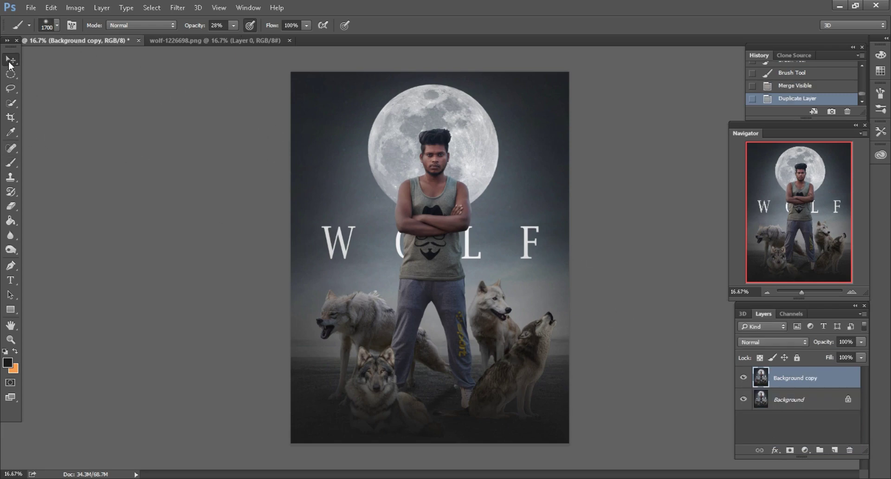
Apply Brightness/Contrast with contrast raised to 28 and brightness nudged up slightly
click(75, 7)
mouse_move(91, 35)
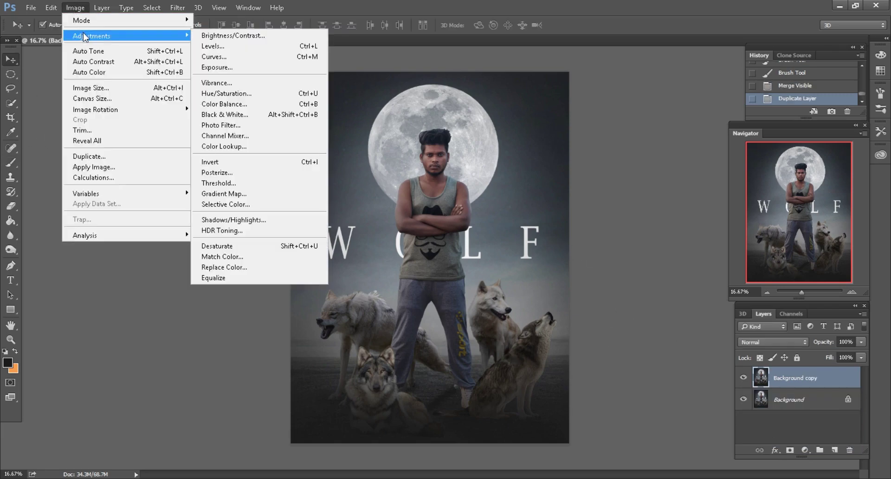
click(217, 38)
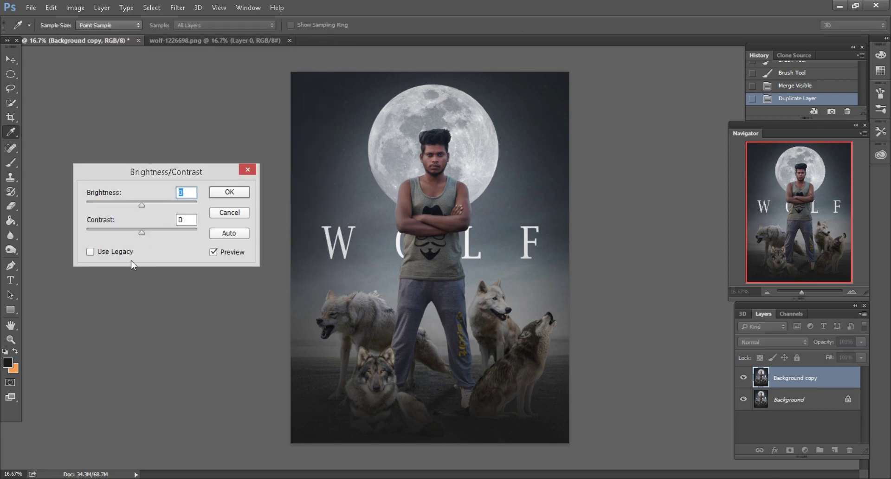
drag(142, 232, 153, 232)
drag(141, 204, 145, 205)
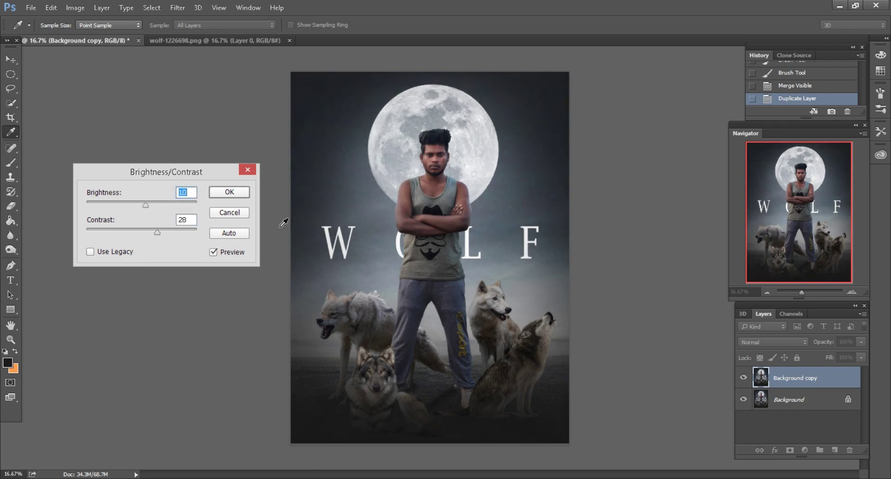
click(229, 191)
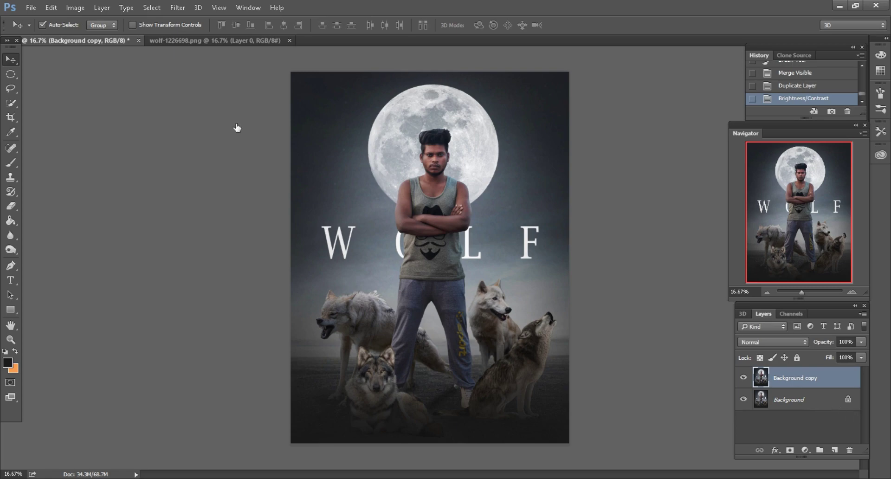
click(178, 8)
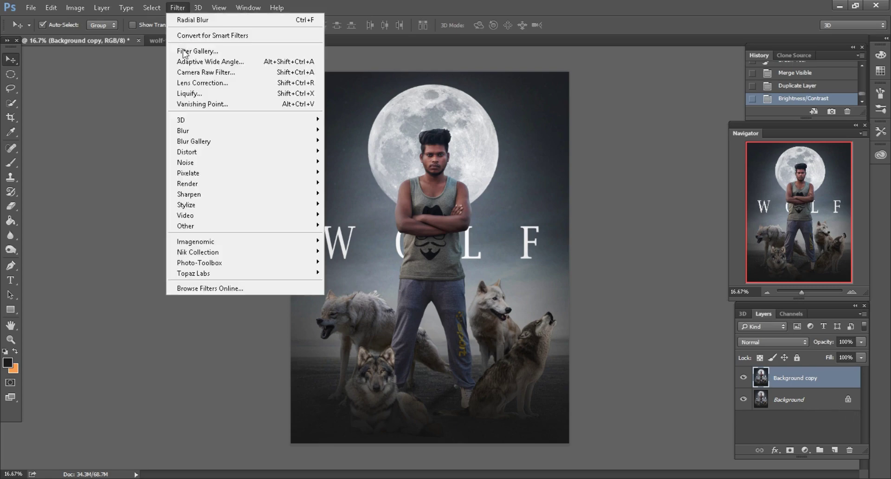
click(189, 71)
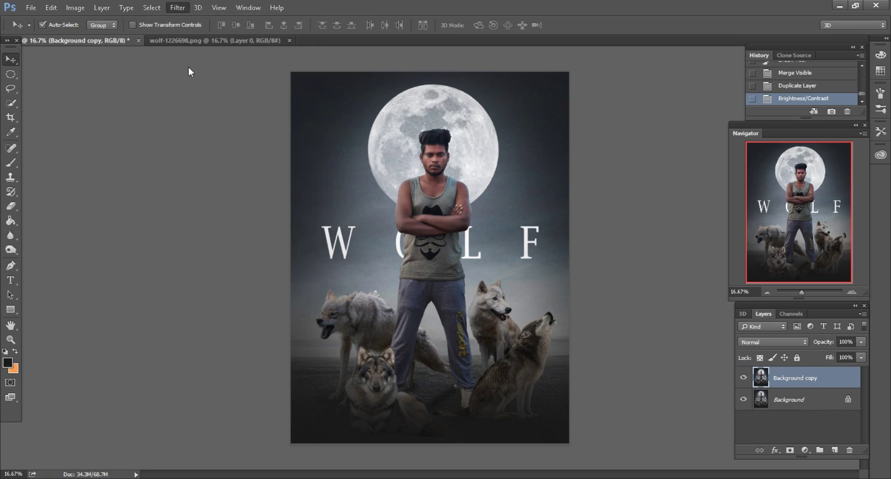
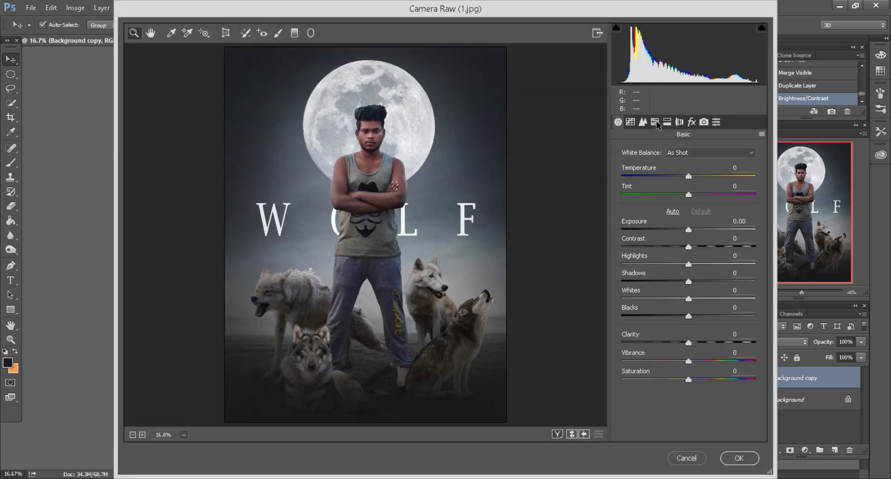
In Camera Raw HSL Saturation, set Reds -28, Oranges -59, Yellows -24, Blues -27, Purples -31, Magentas -26
click(655, 122)
mouse_move(685, 223)
mouse_down()
mouse_move(650, 221)
mouse_move(670, 203)
mouse_up()
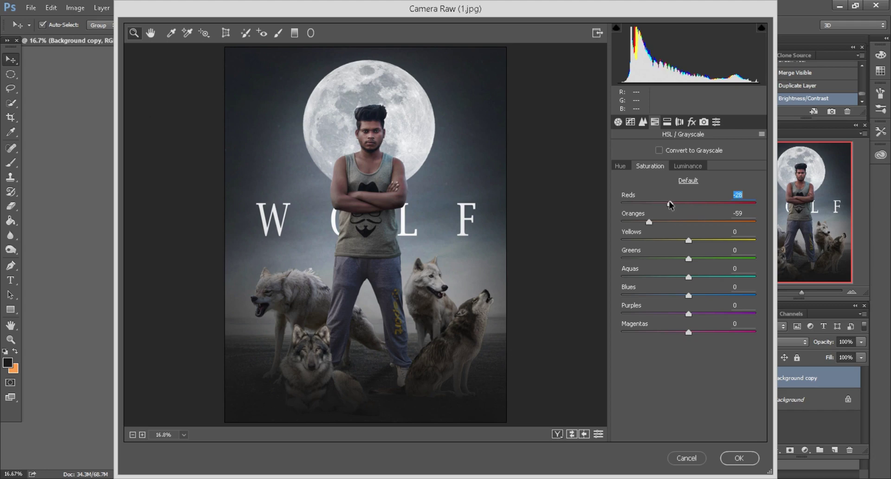
drag(689, 295, 673, 295)
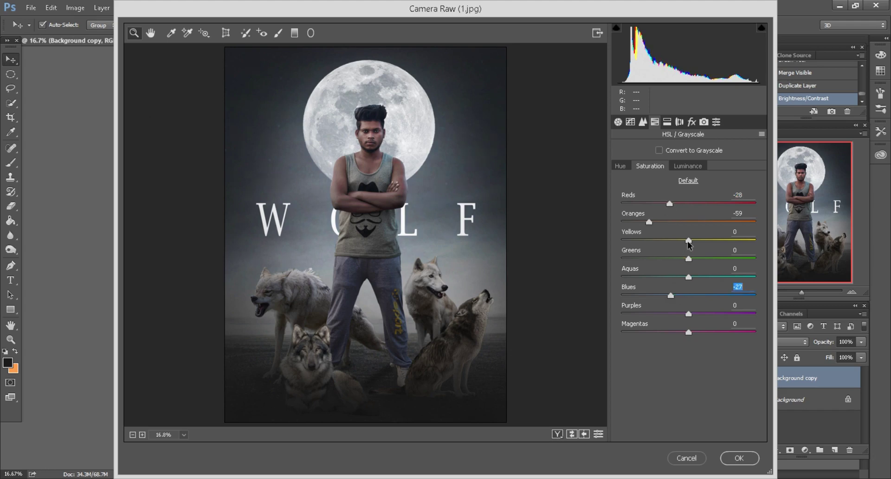
drag(688, 240, 672, 241)
drag(680, 314, 668, 314)
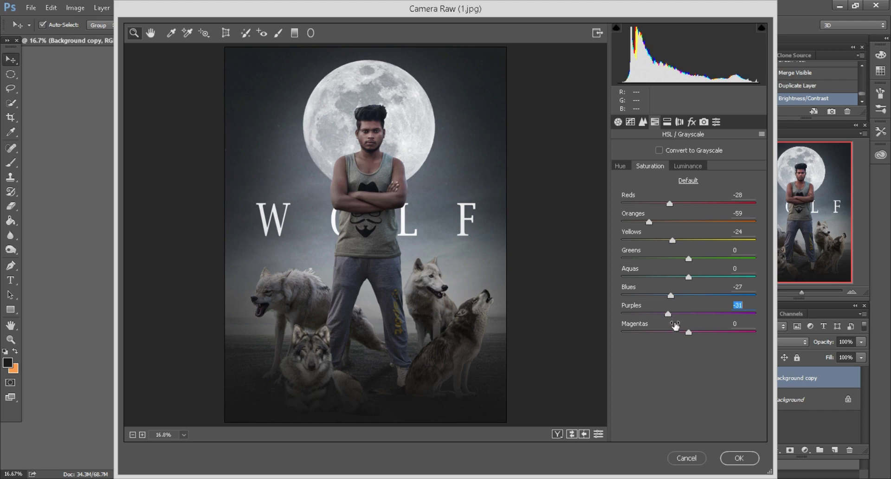
click(672, 332)
drag(671, 331, 671, 332)
click(618, 122)
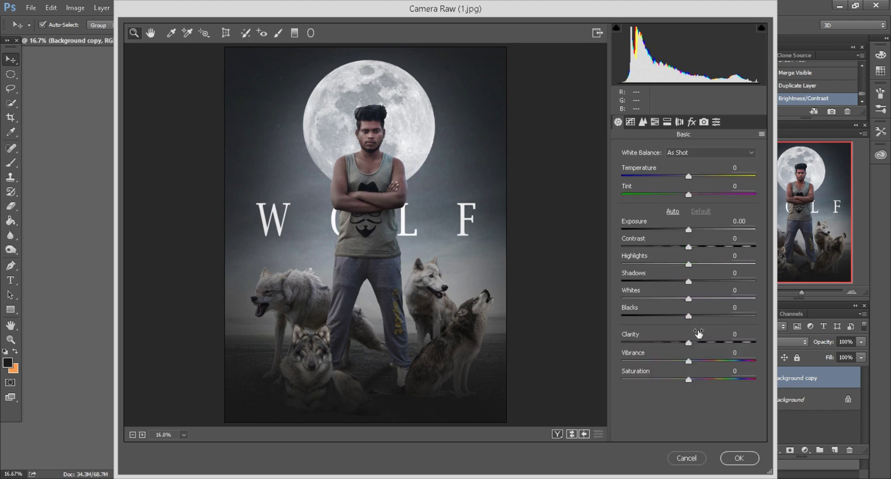
Set Clarity +21, Shadows +10, Whites +9 and Blacks -12, then apply the Camera Raw filter
mouse_move(689, 342)
mouse_down()
mouse_move(704, 342)
mouse_move(681, 318)
mouse_move(694, 280)
mouse_up()
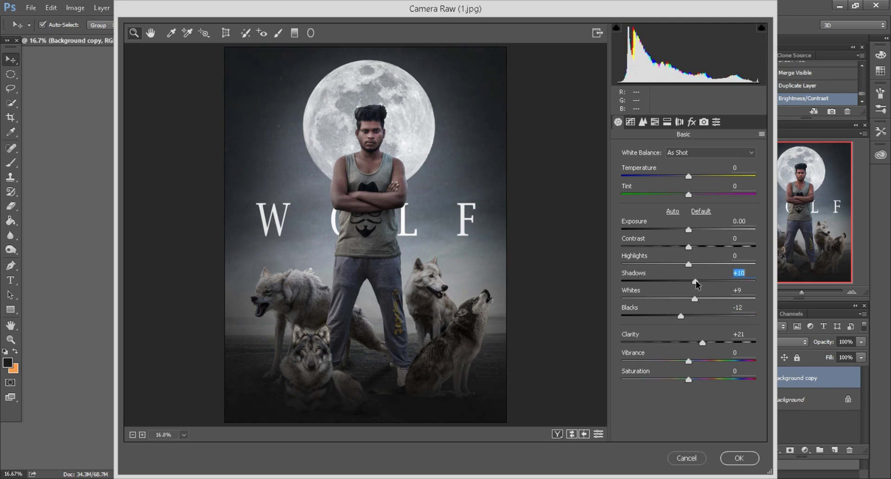
click(738, 458)
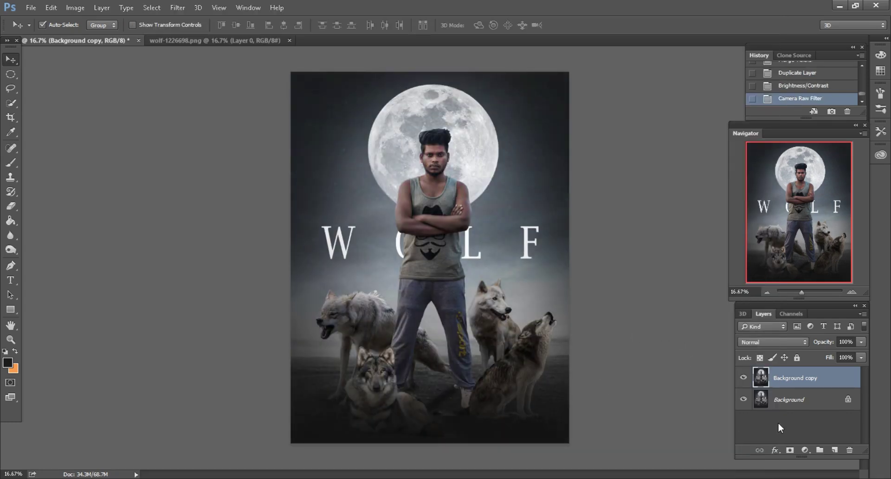
Add a Color Balance adjustment layer with midtones -19, -6, +3
click(806, 451)
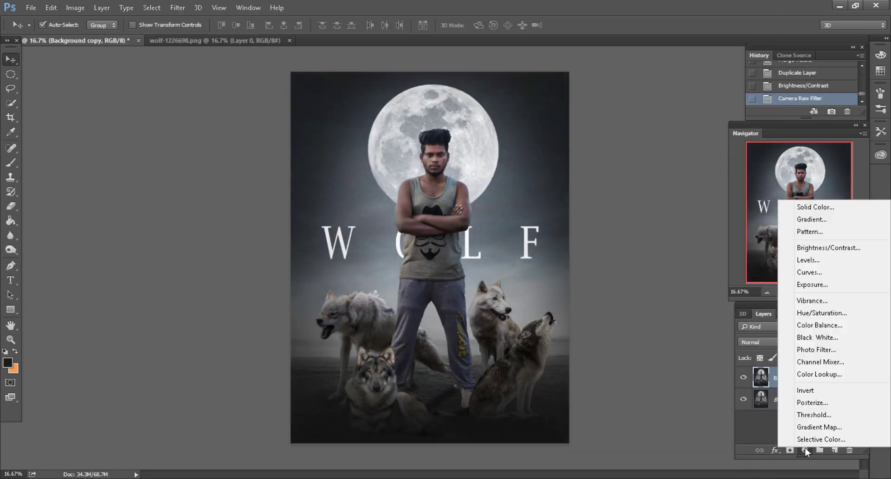
click(812, 325)
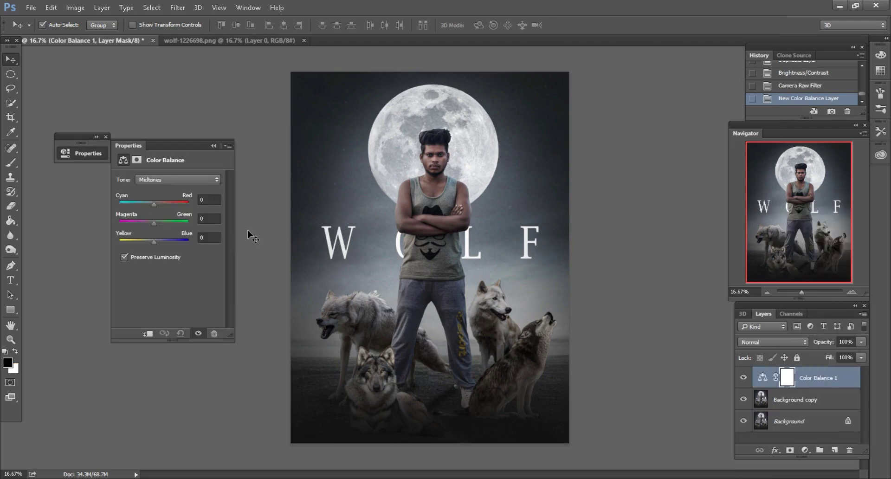
drag(153, 203, 151, 221)
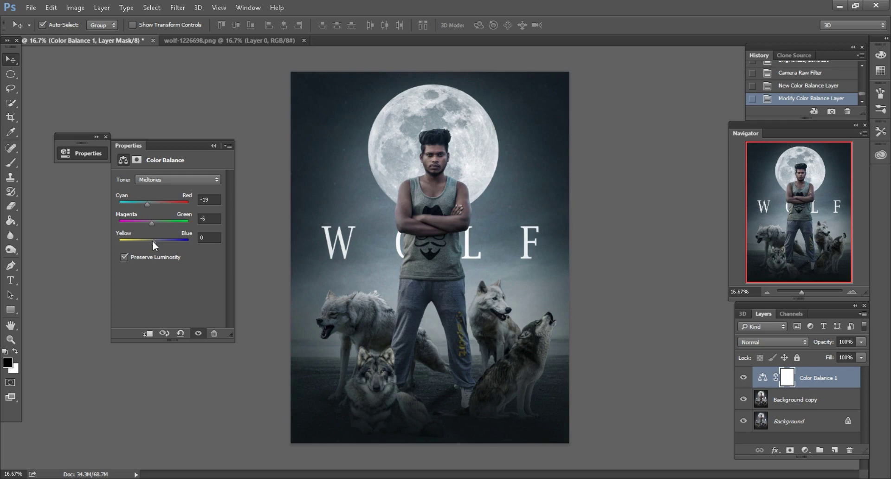
drag(153, 241, 155, 241)
Merge Color Balance 1 down into the Background copy layer
click(214, 146)
click(106, 138)
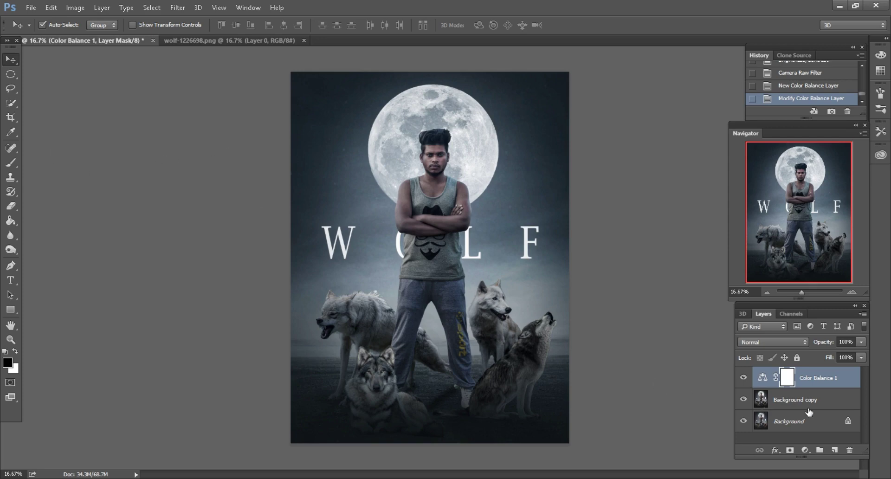
right_click(809, 383)
click(620, 372)
Create Layer 1 filled with 50% gray and set its blend mode to Overlay
key(ctrl+minus)
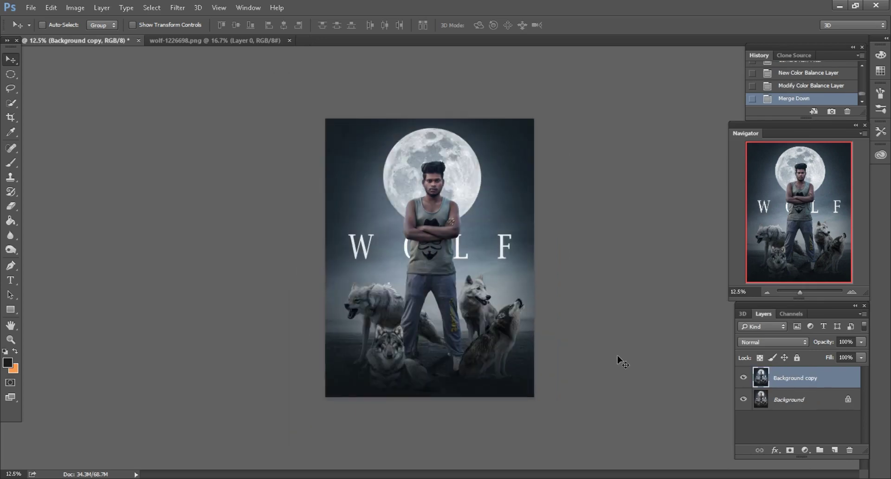
key(ctrl+plus)
key(ctrl+plus)
scroll(622, 367, down, 2)
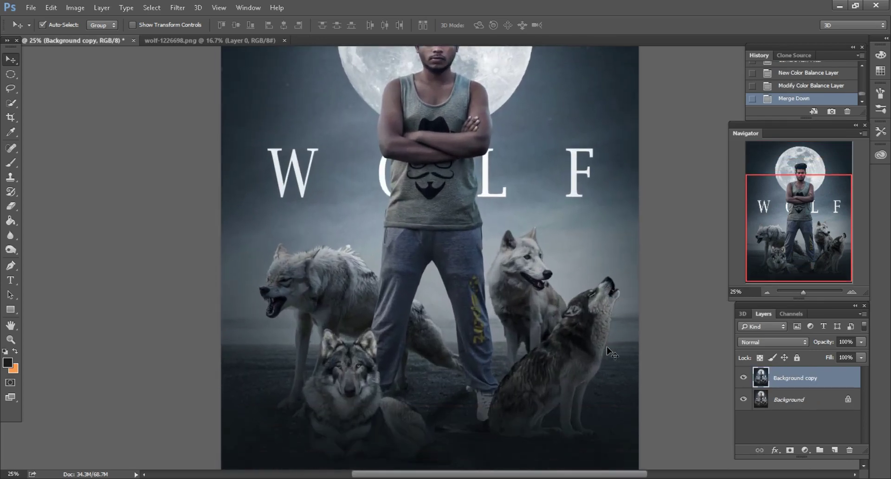
click(835, 450)
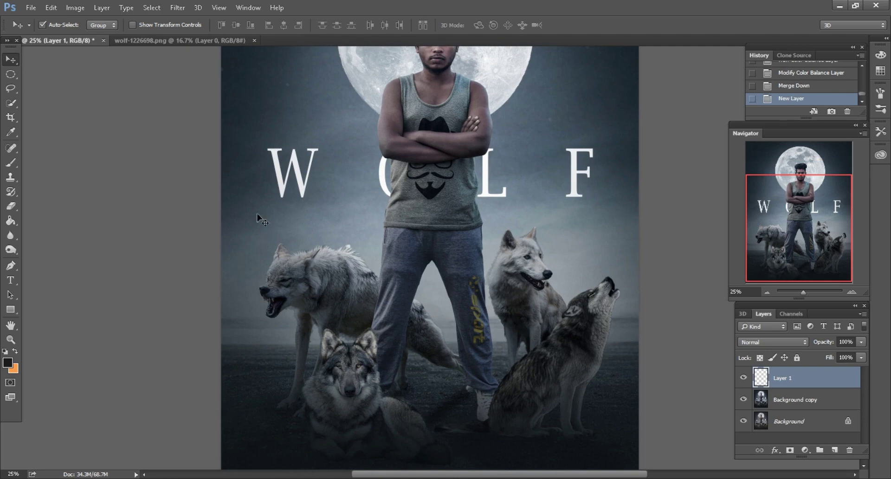
click(52, 8)
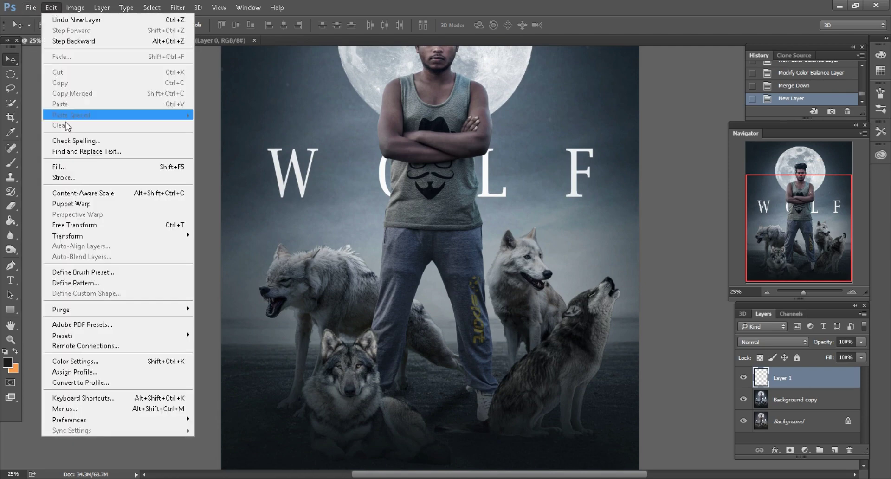
click(66, 163)
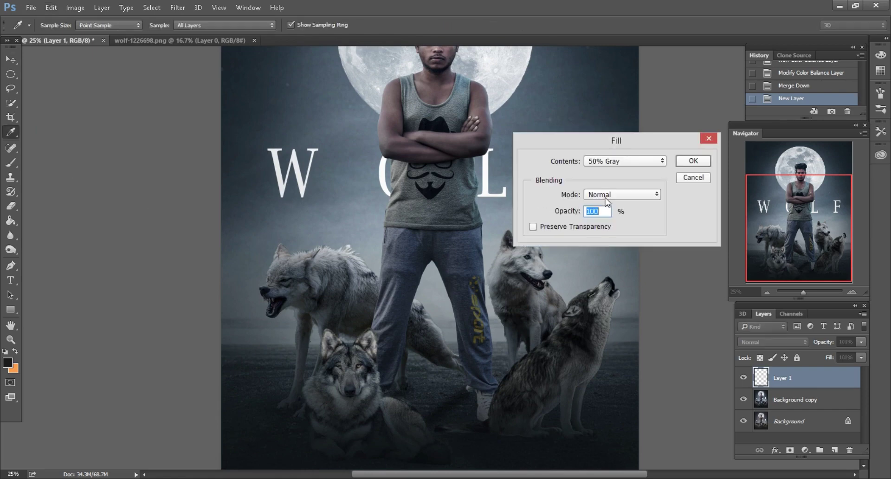
click(687, 162)
click(760, 342)
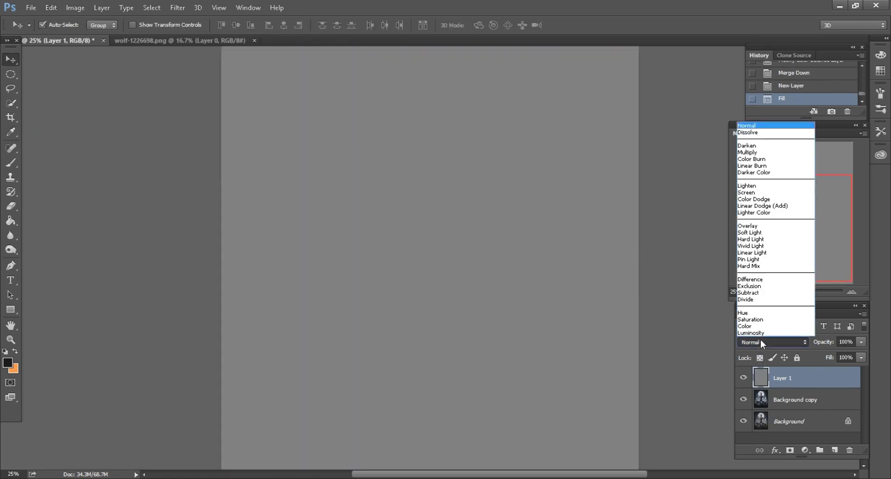
click(763, 235)
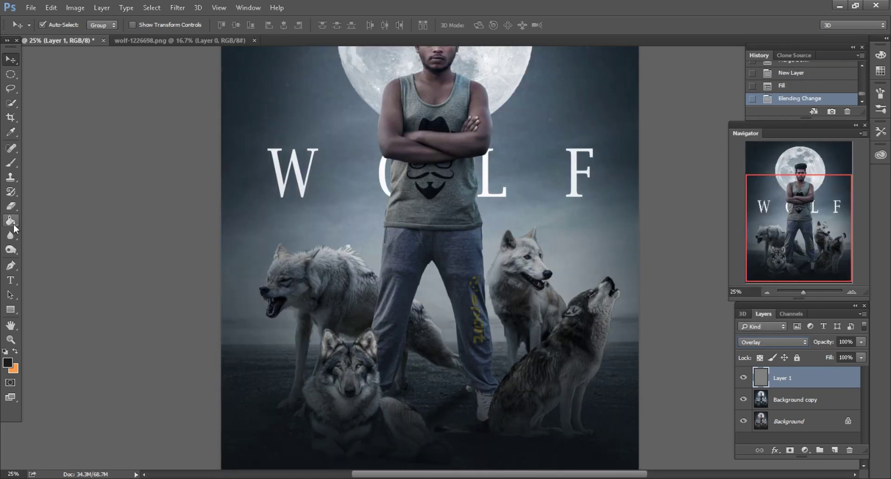
Set up the Dodge tool at 27% midtone exposure and brighten the moon right of the head
click(10, 251)
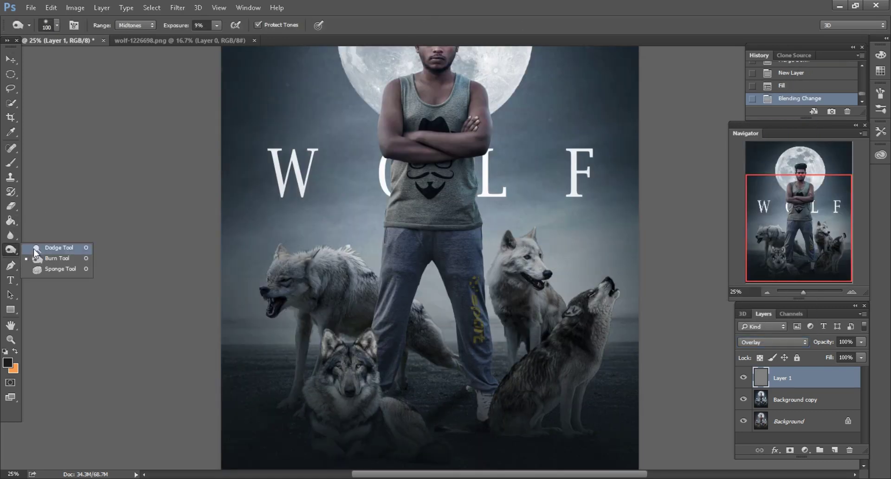
click(53, 248)
key(bracketright)
key(bracketright)
key(bracketright)
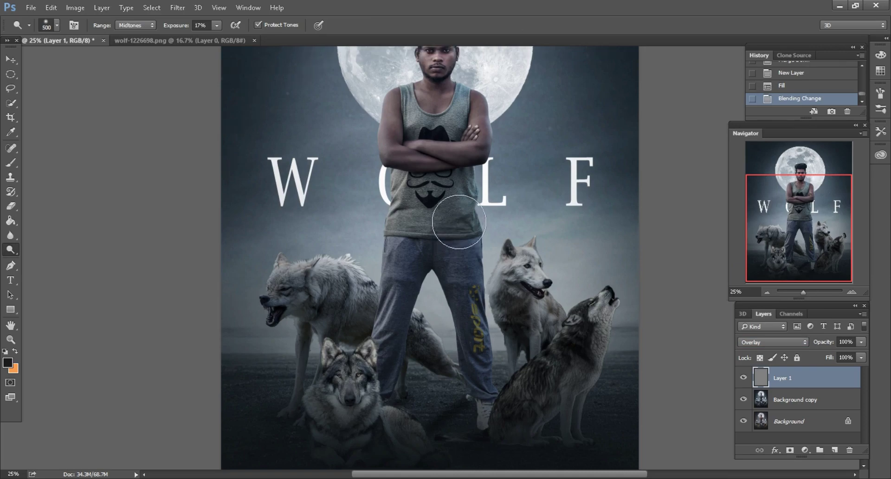
scroll(459, 222, up, 3)
drag(180, 28, 186, 28)
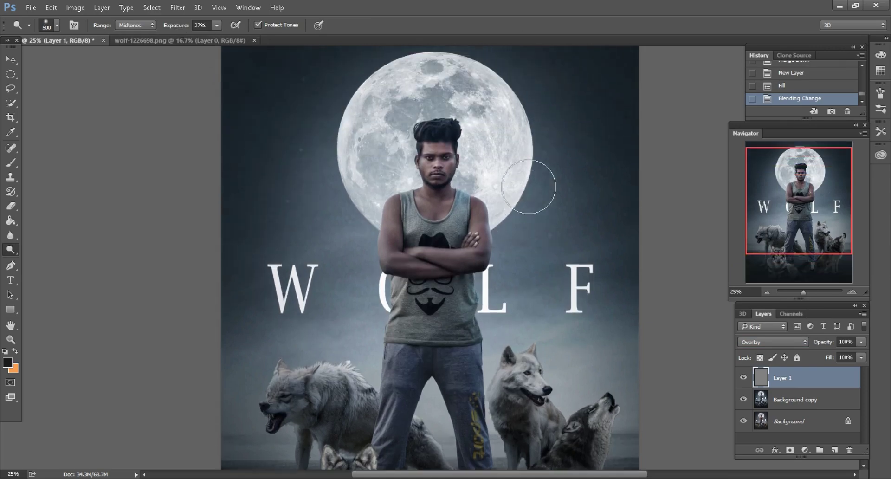
scroll(533, 189, up, 1)
mouse_move(478, 205)
mouse_down()
mouse_move(478, 189)
mouse_move(481, 203)
mouse_up()
Dodge the moon near the shoulder and along its left side
key(bracketright)
key(bracketright)
drag(507, 229, 501, 237)
scroll(501, 237, up, 1)
key(bracketleft)
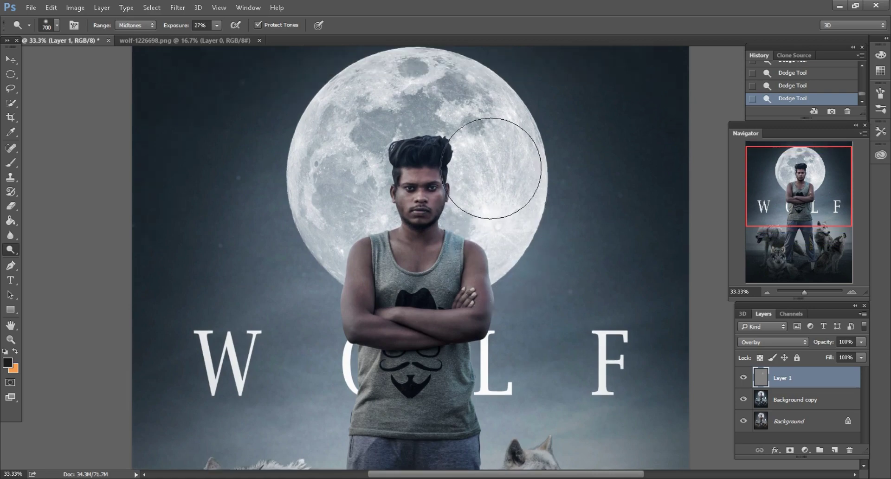
drag(352, 197, 325, 204)
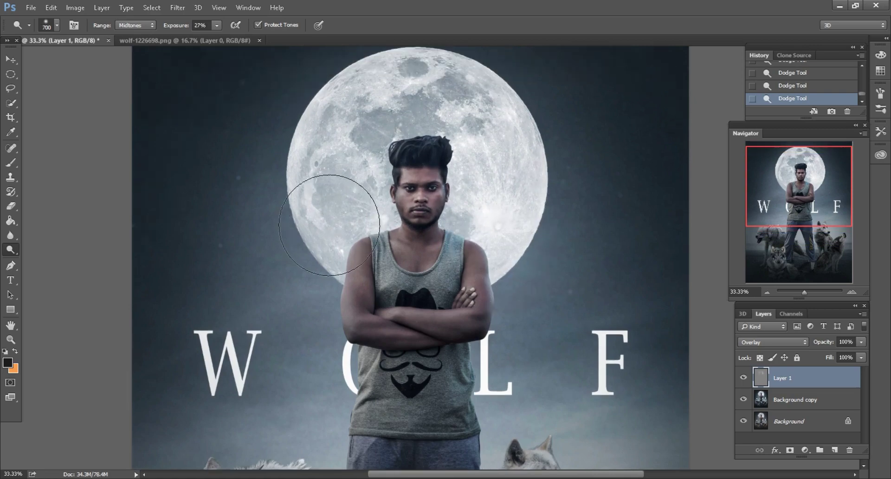
Resize the dodge brush to 175 and brighten the howling wolf and the left wolf
scroll(348, 202, down, 1)
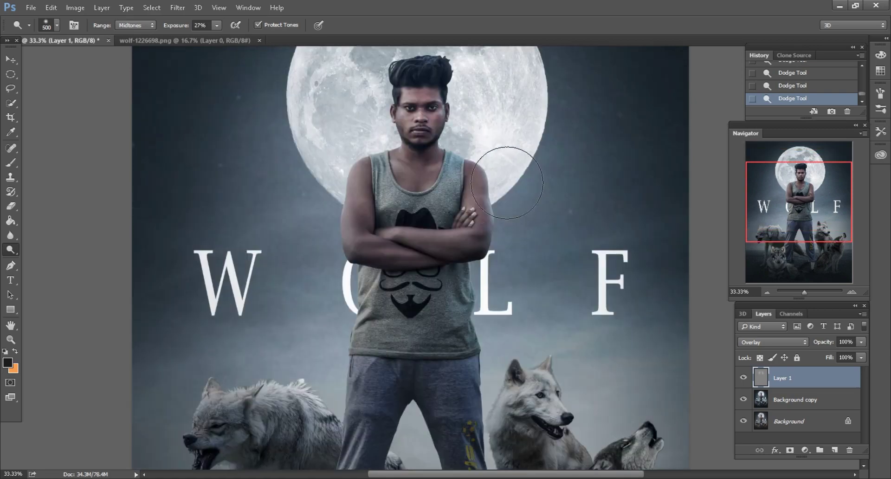
scroll(492, 181, down, 2)
scroll(497, 195, down, 2)
key(bracketright)
scroll(553, 160, up, 2)
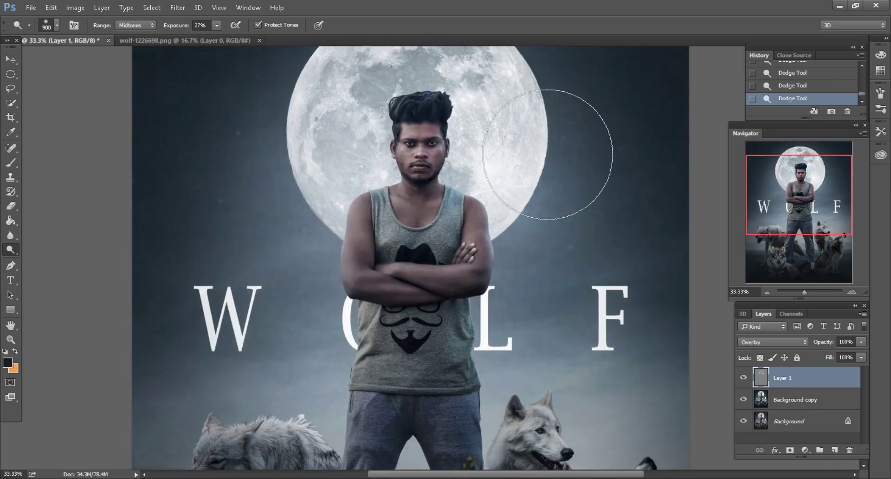
scroll(510, 88, down, 1)
key(bracketright)
key(bracketright)
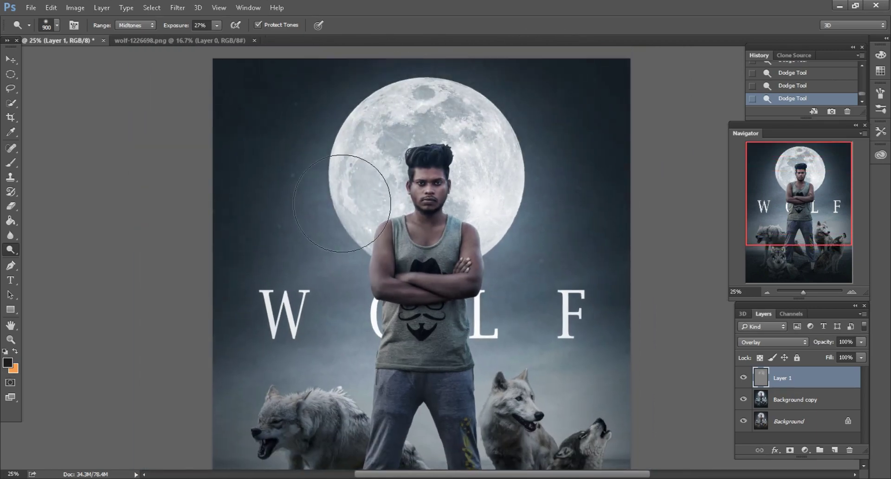
scroll(481, 235, down, 2)
key(bracketleft)
key(bracketleft)
key(bracketleft)
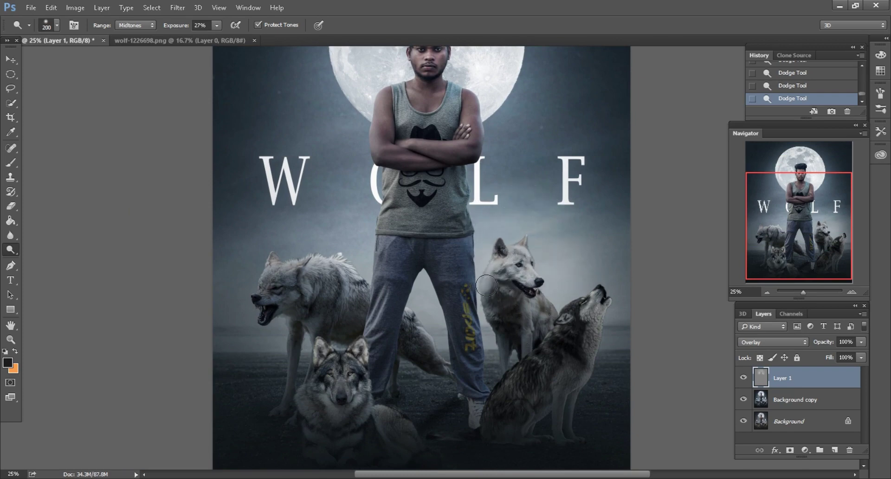
key(bracketleft)
key(bracketleft)
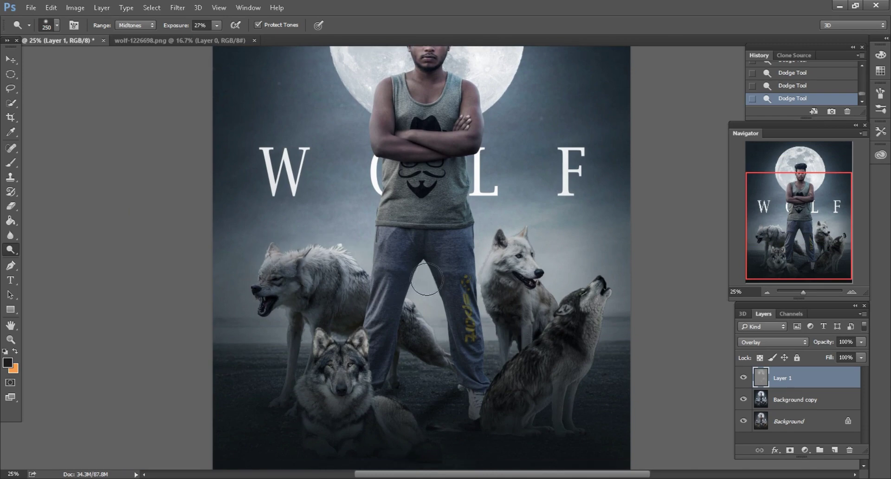
scroll(407, 293, down, 1)
key(bracketright)
key(bracketright)
key(bracketright)
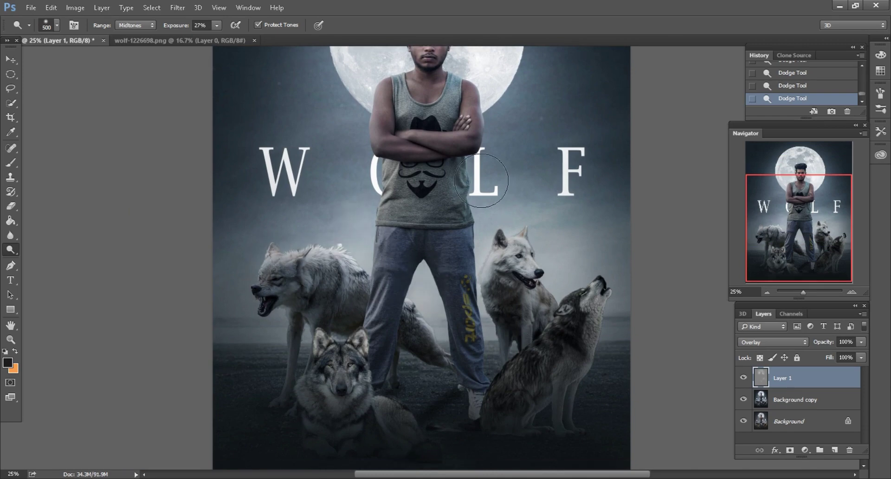
scroll(399, 190, down, 2)
scroll(404, 192, down, 2)
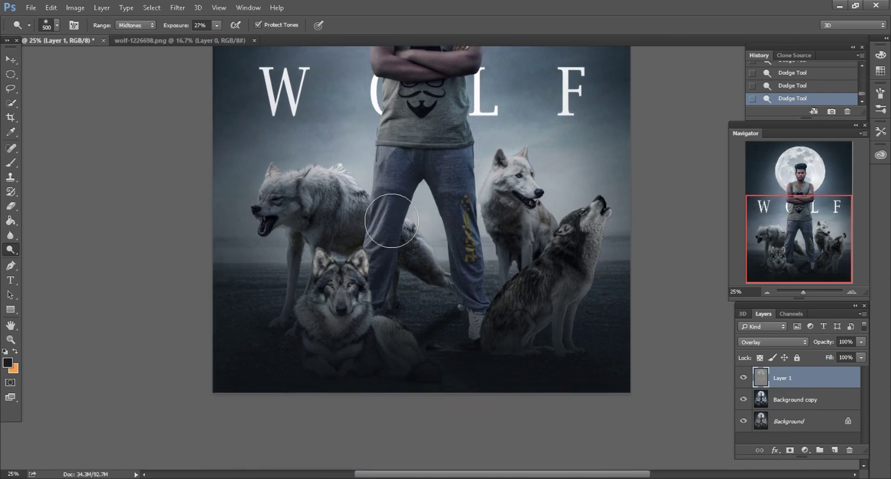
key(bracketleft)
key(bracketleft)
key(bracketleft)
key(bracketleft)
key(bracketleft)
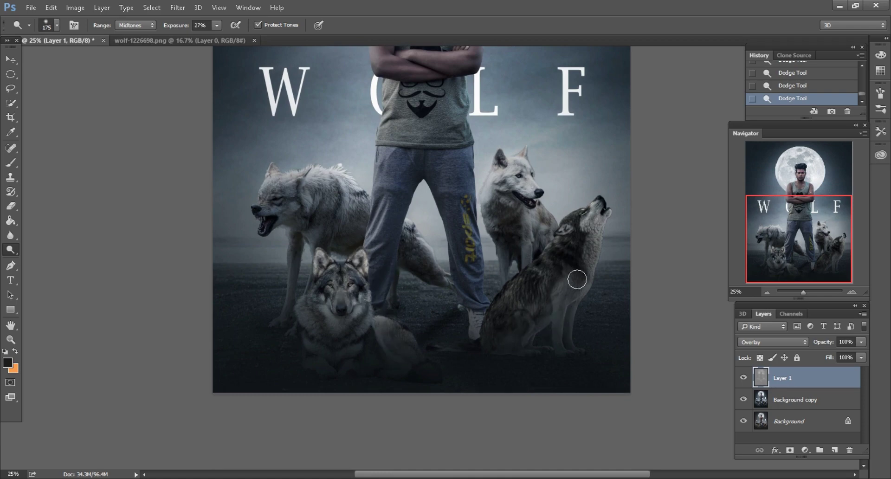
drag(563, 291, 523, 260)
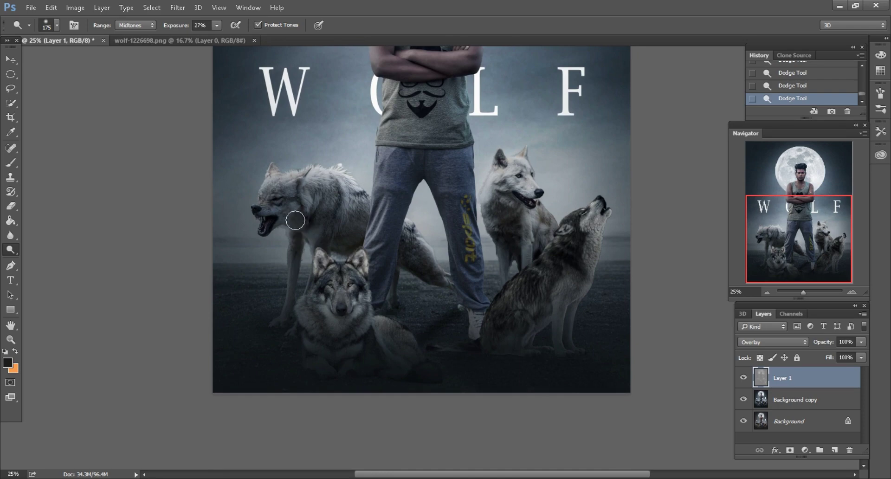
key(ctrl+minus)
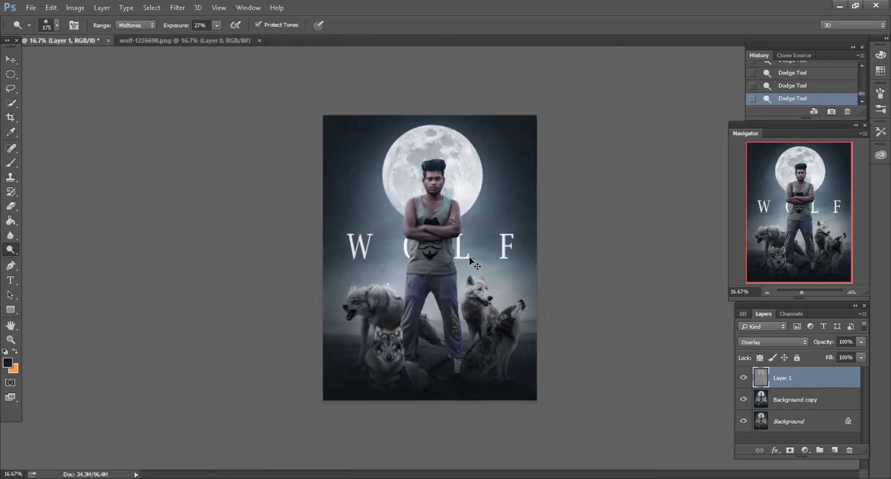
Merge all visible layers of the dodged poster into one
key(ctrl+plus)
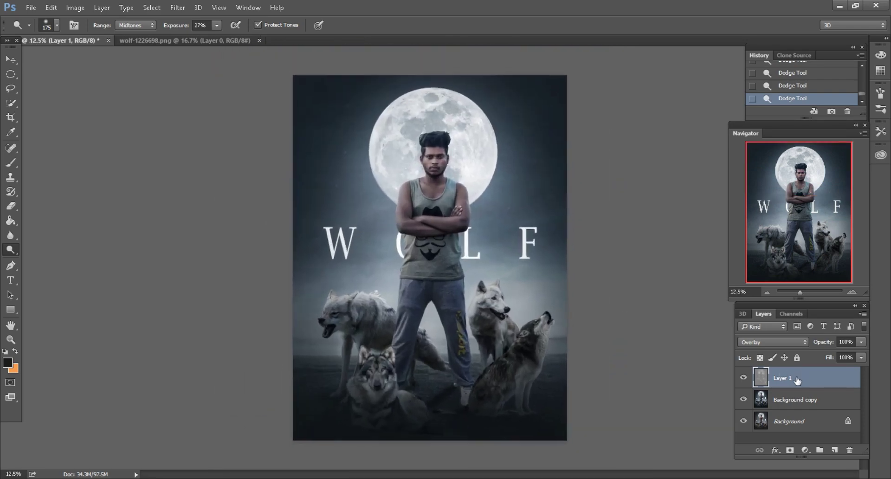
right_click(797, 377)
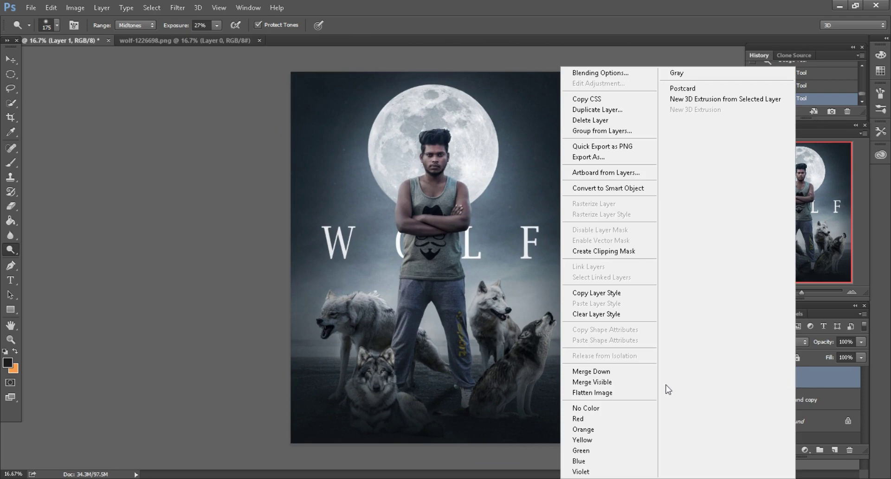
click(609, 381)
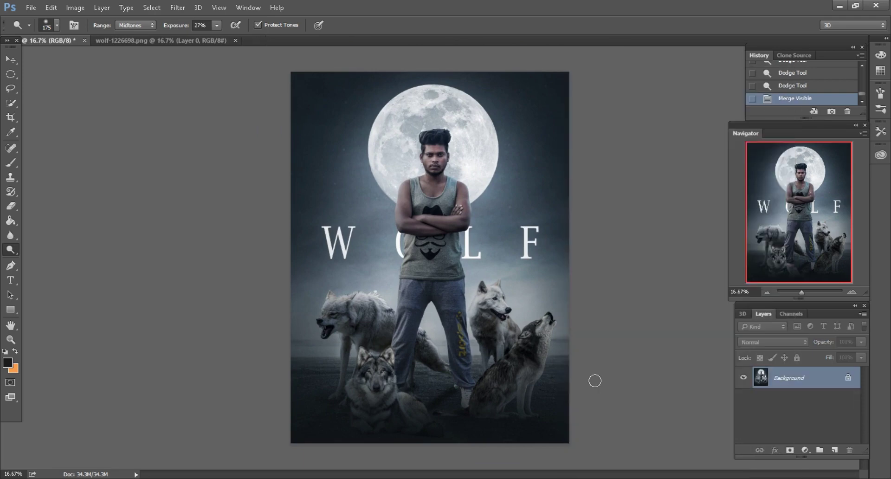
Drag ziX5kay4T.jpg into the poster and position the streak over the man's chest
key(v)
click(158, 40)
click(236, 41)
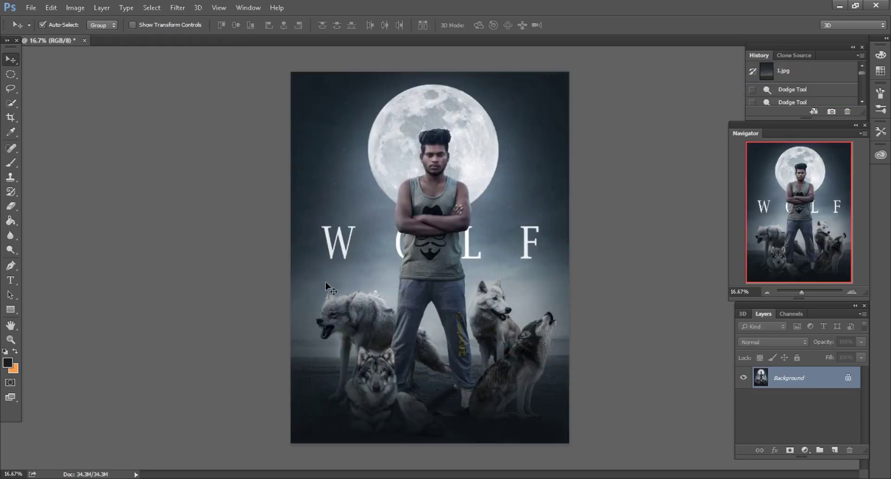
key(alt+Tab)
mouse_move(733, 87)
mouse_down()
mouse_move(297, 449)
mouse_move(536, 35)
mouse_up()
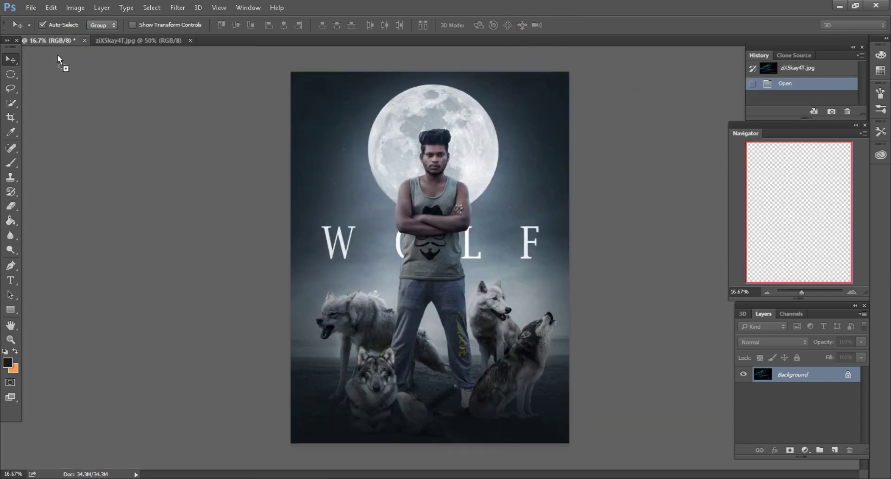
drag(55, 42, 387, 202)
click(212, 41)
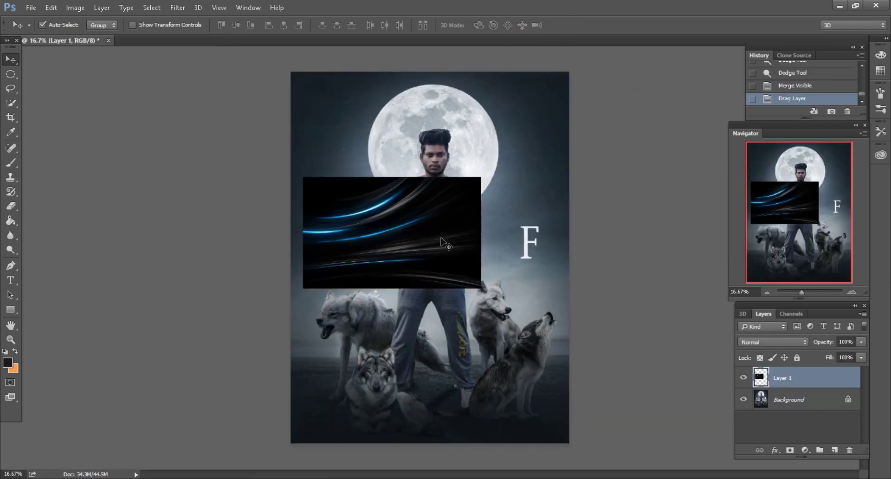
drag(442, 238, 469, 257)
Convert the streak layer to a smart object and blend it with Screen
right_click(781, 381)
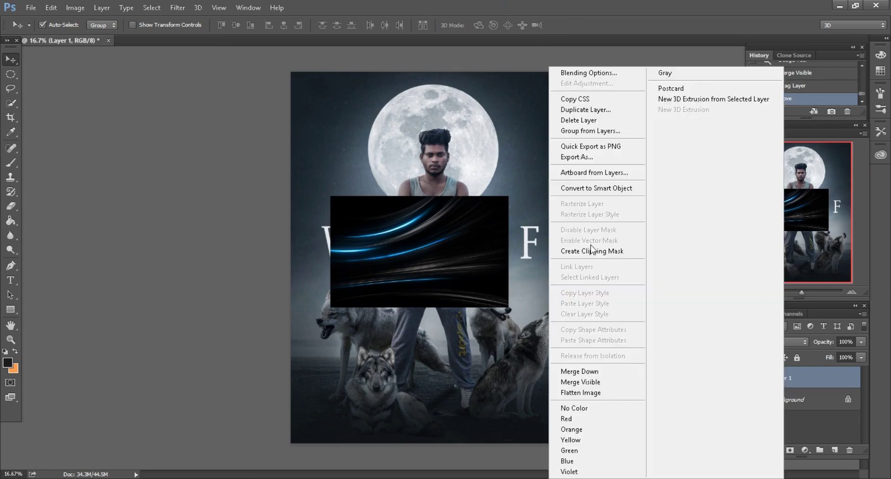
click(594, 187)
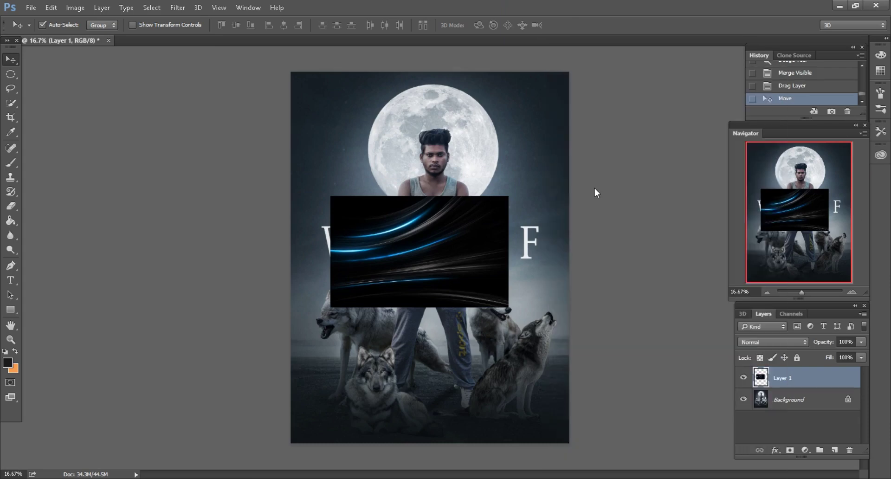
click(758, 344)
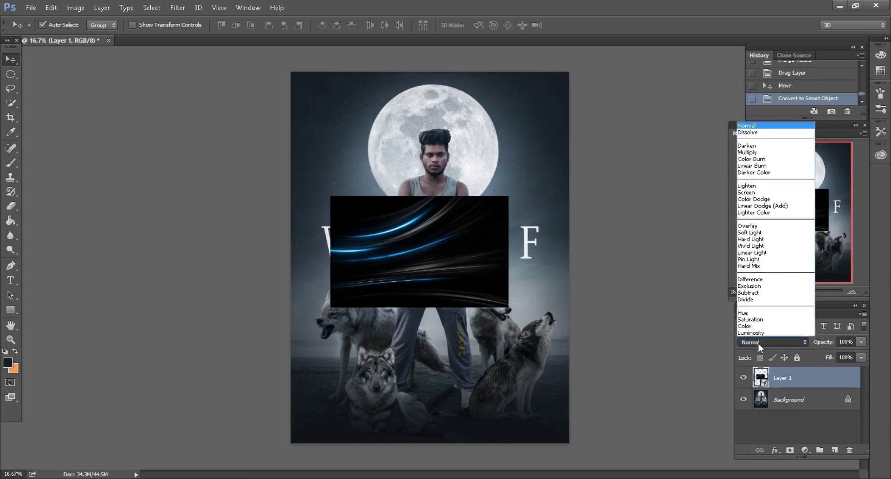
click(760, 193)
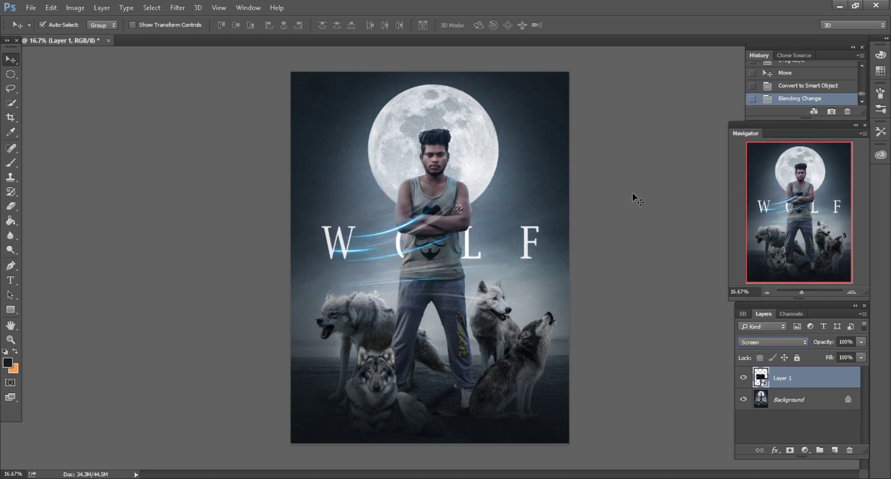
Apply a Spin Radial Blur with amount 15 at Good quality to the streak layer
click(177, 7)
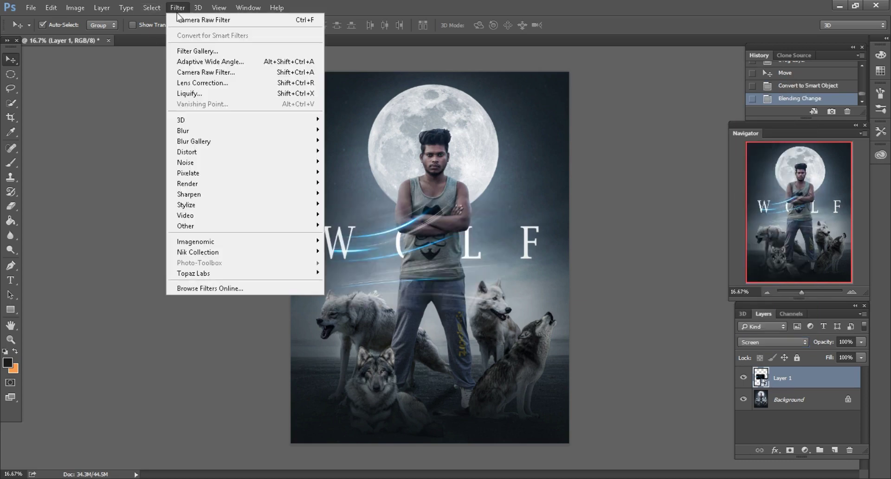
mouse_move(209, 130)
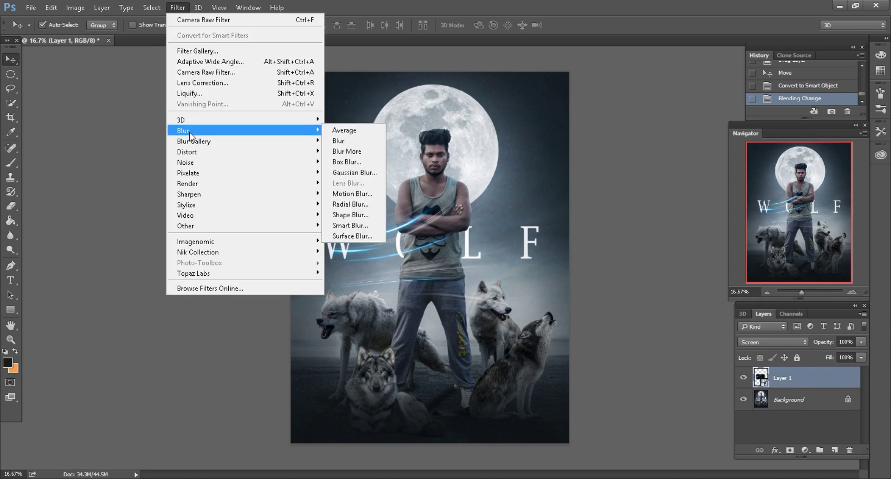
click(353, 206)
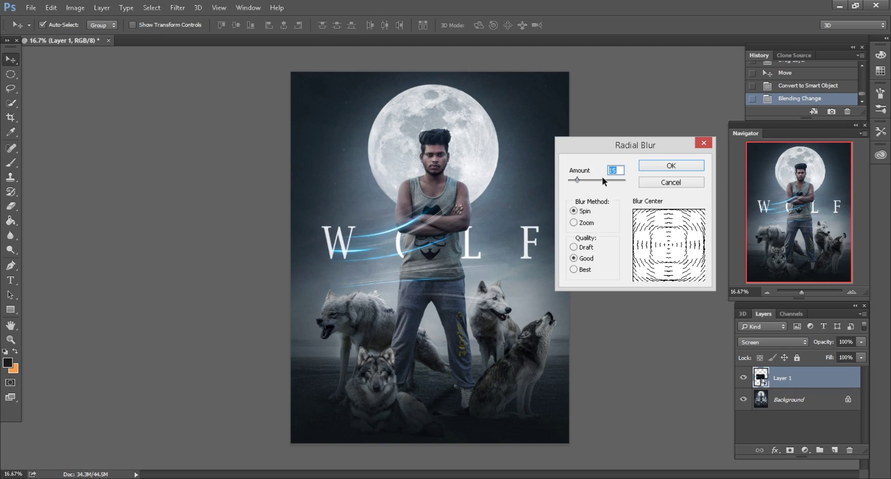
click(666, 165)
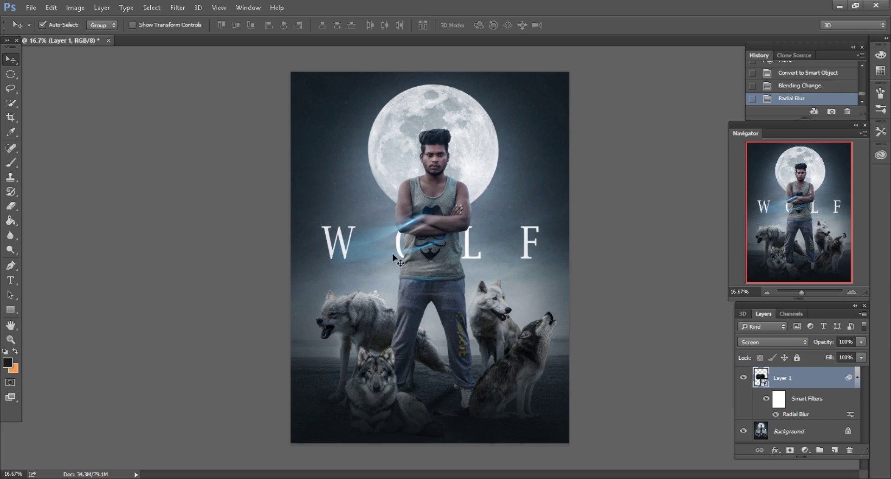
Move the streak to the bottom-right, scale it to 172% and rotate it -11°
drag(397, 236, 517, 431)
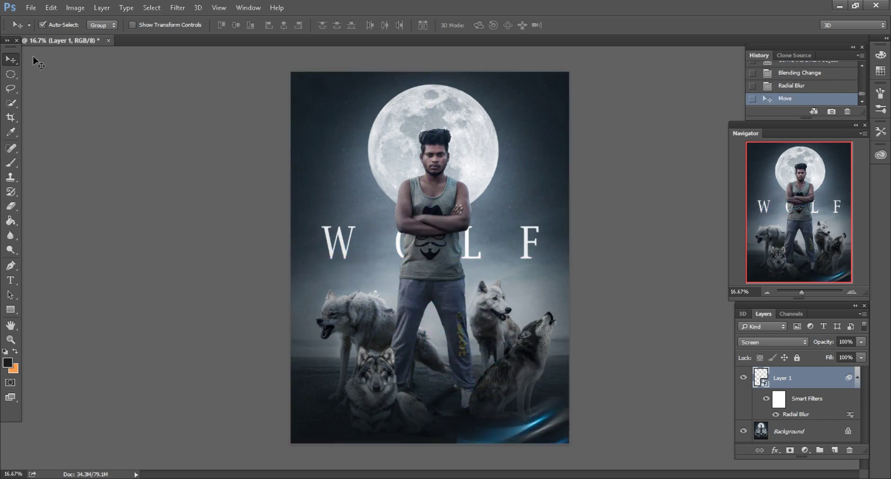
click(51, 7)
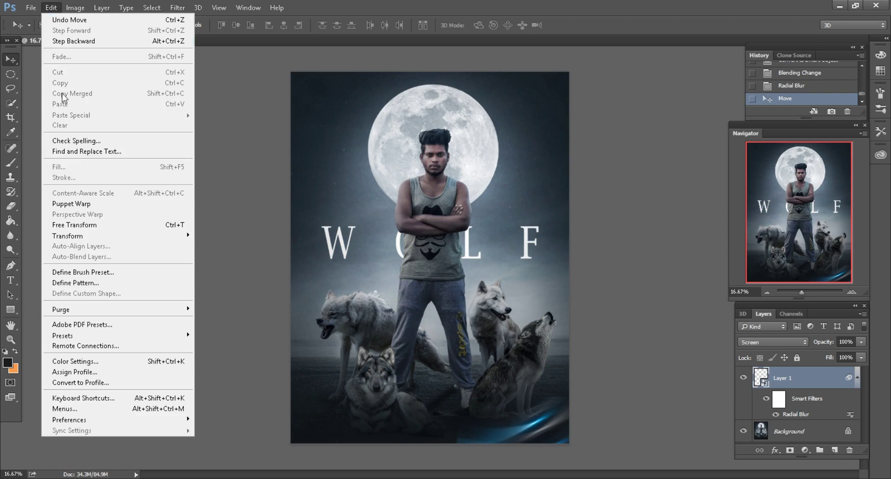
click(77, 225)
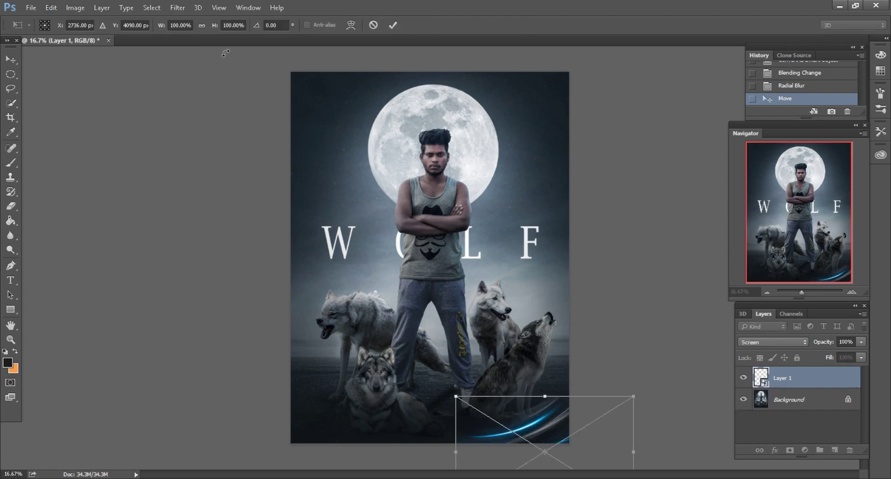
key(ctrl+minus)
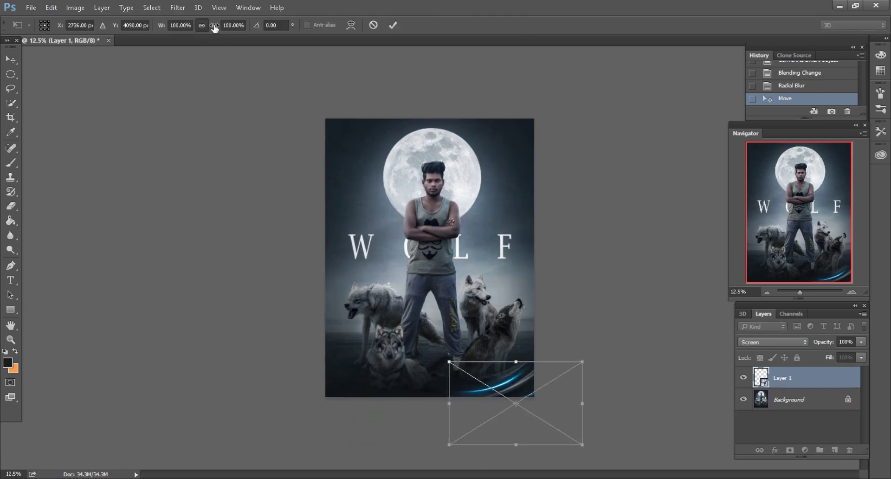
drag(214, 27, 255, 27)
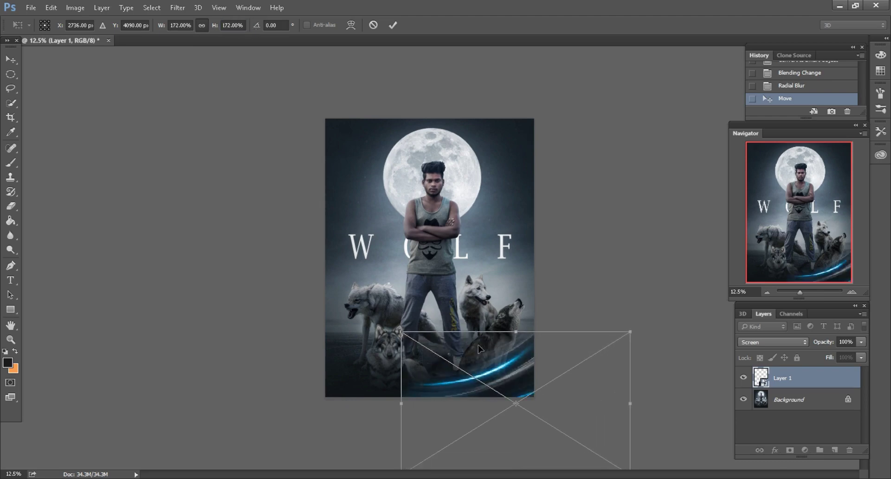
drag(507, 362, 540, 368)
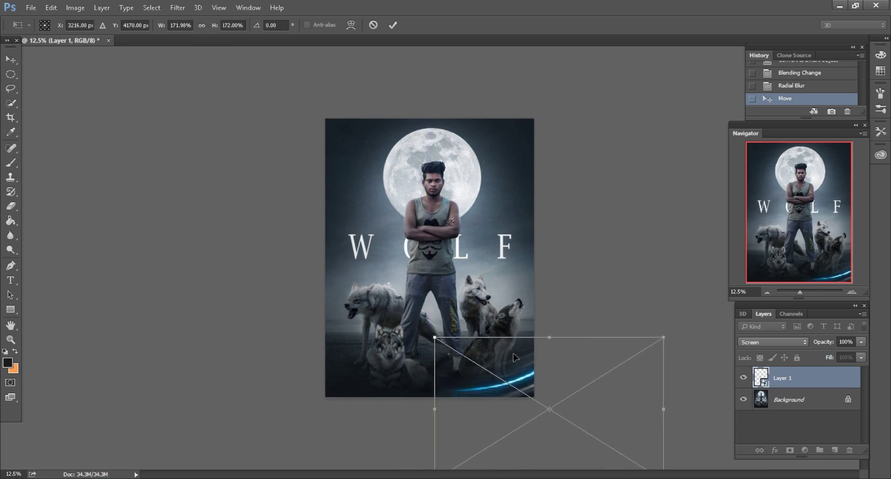
click(393, 26)
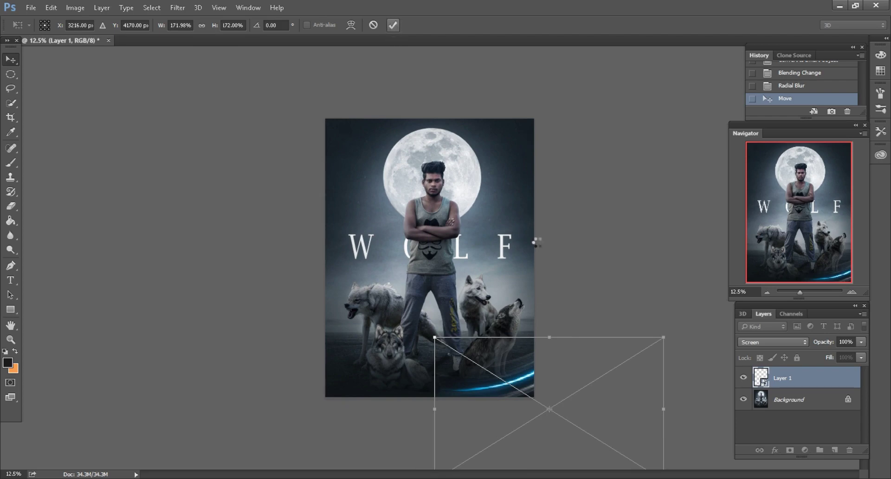
drag(536, 241, 604, 246)
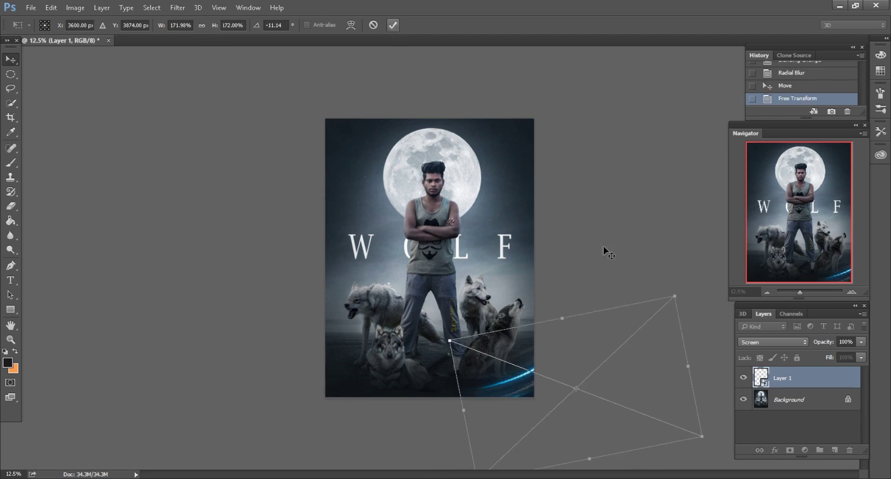
key(Return)
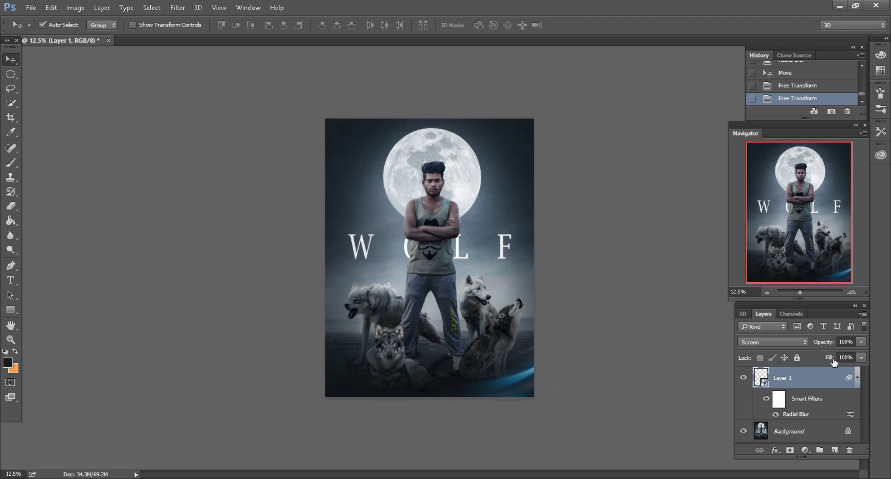
Fade the streak layer's fill to 44% and merge all visible layers
drag(831, 359, 805, 359)
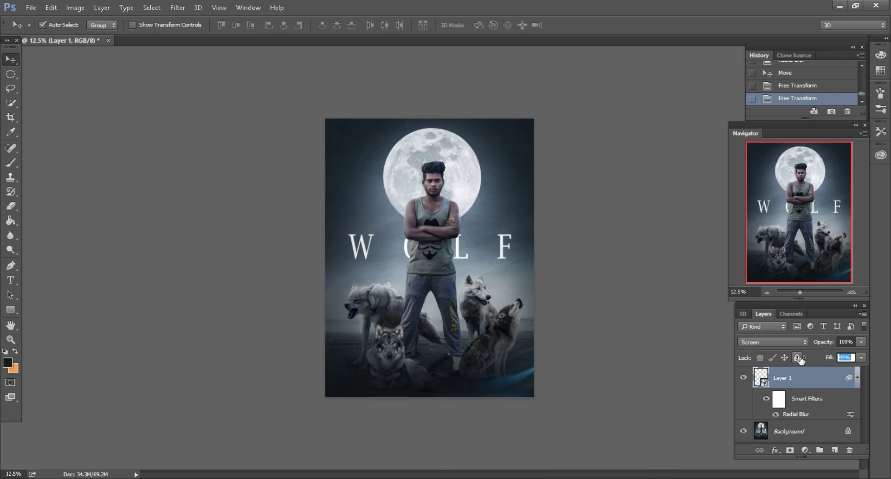
text(44)
key(Return)
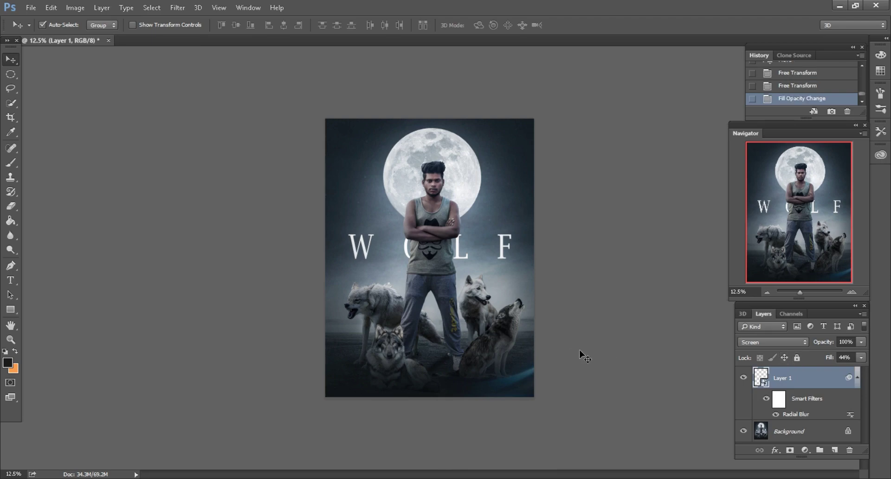
right_click(815, 382)
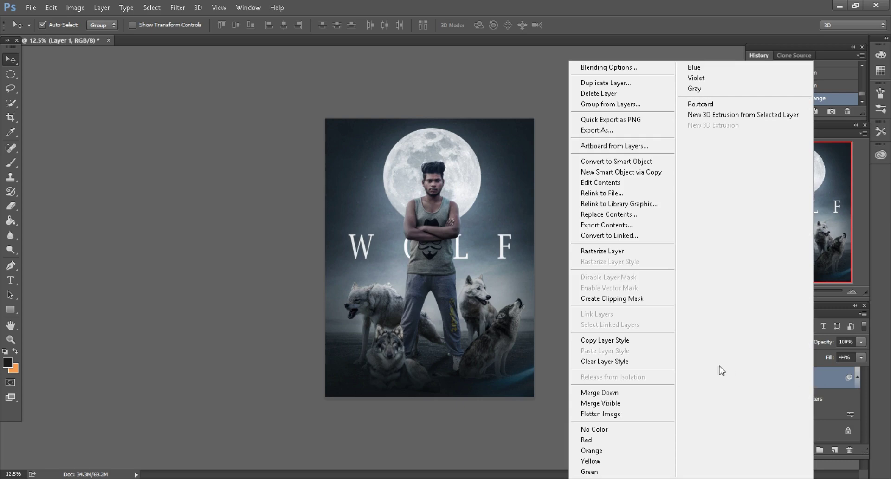
click(617, 404)
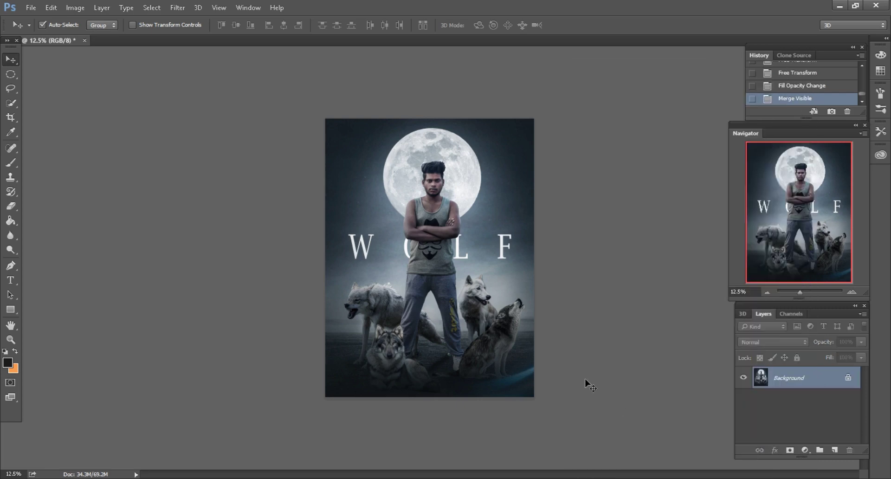
Sharpen the poster with Unsharp Mask amount 70, radius 2.5, threshold 0, then view the Instagram profile
click(176, 8)
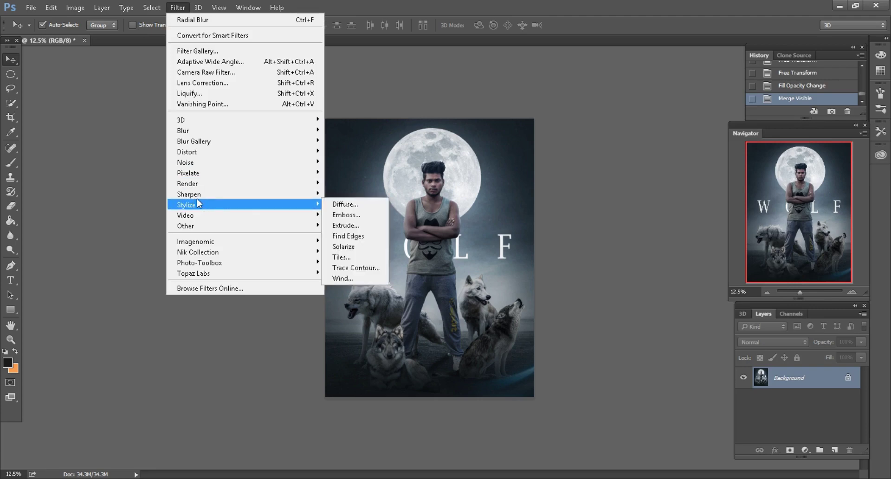
mouse_move(209, 194)
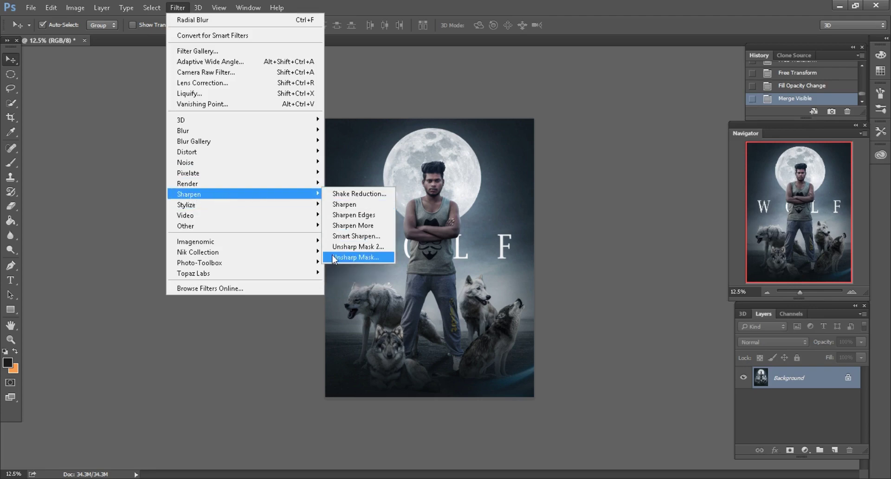
click(333, 258)
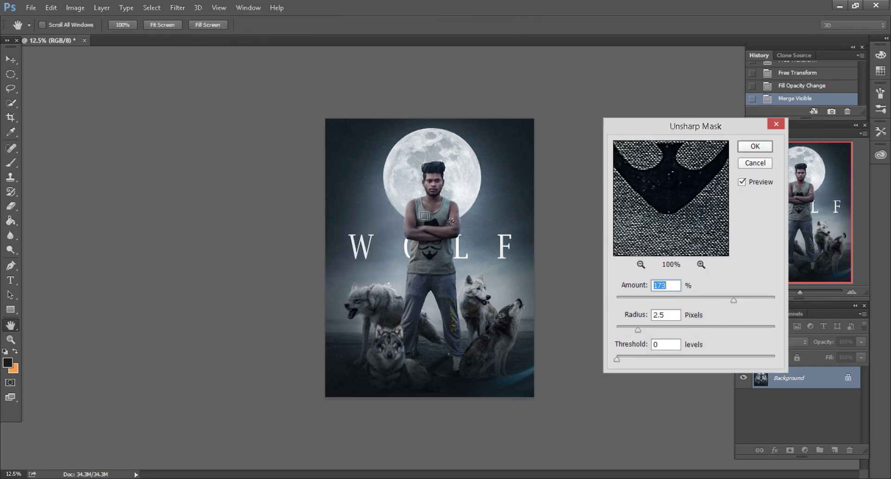
mouse_move(691, 297)
mouse_down()
mouse_move(702, 300)
mouse_move(686, 301)
mouse_up()
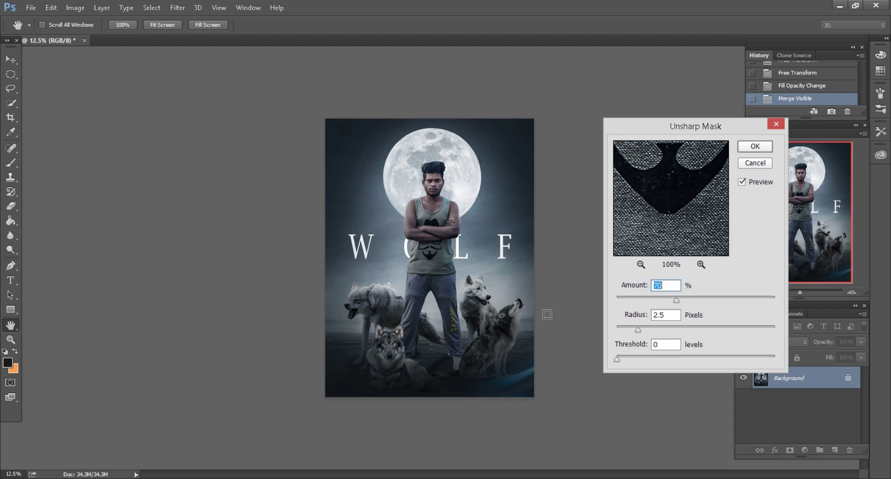
key(ctrl+plus)
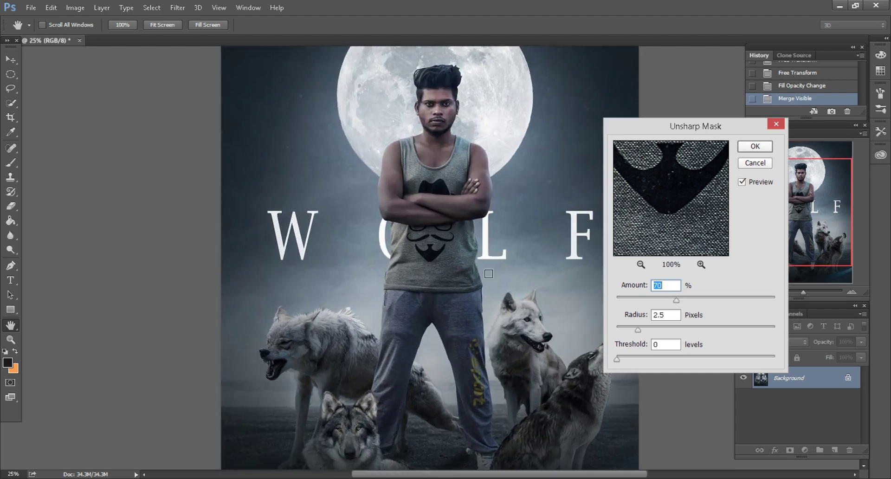
key(ctrl+minus)
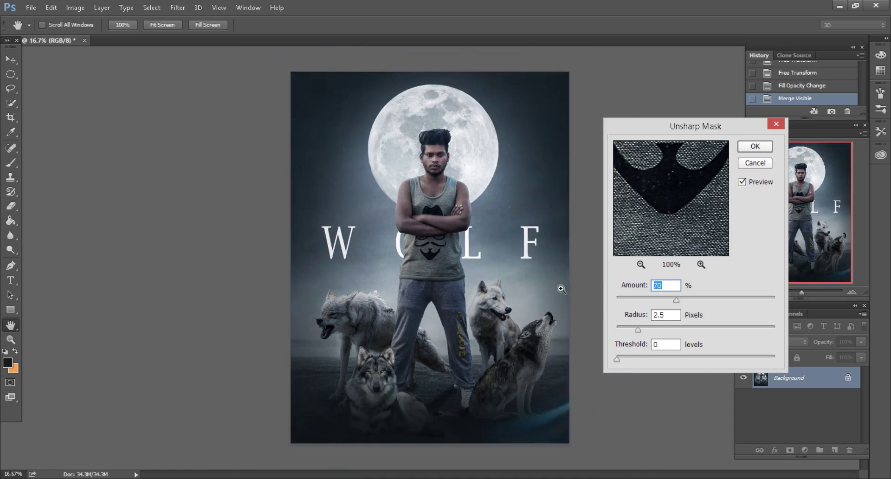
click(757, 146)
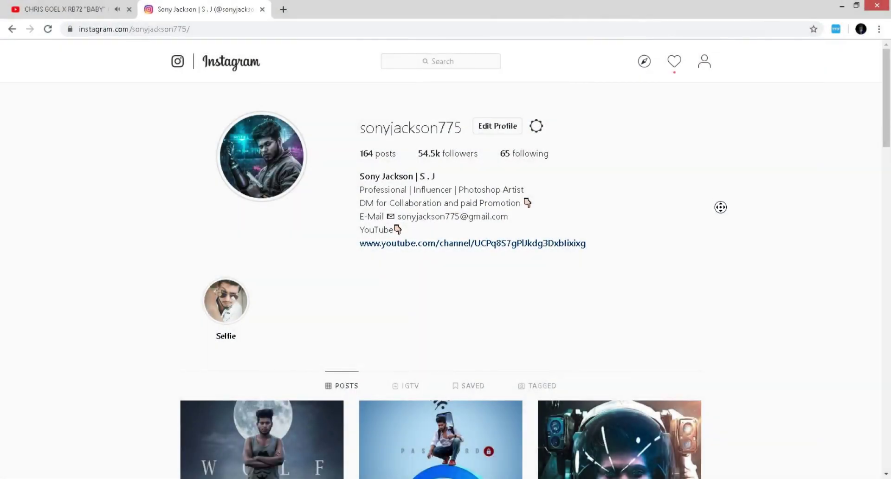
scroll(720, 207, down, 2)
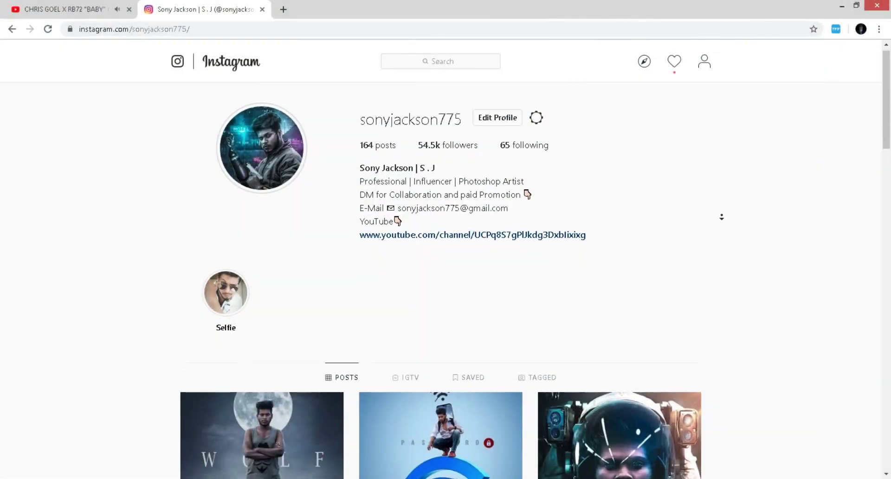